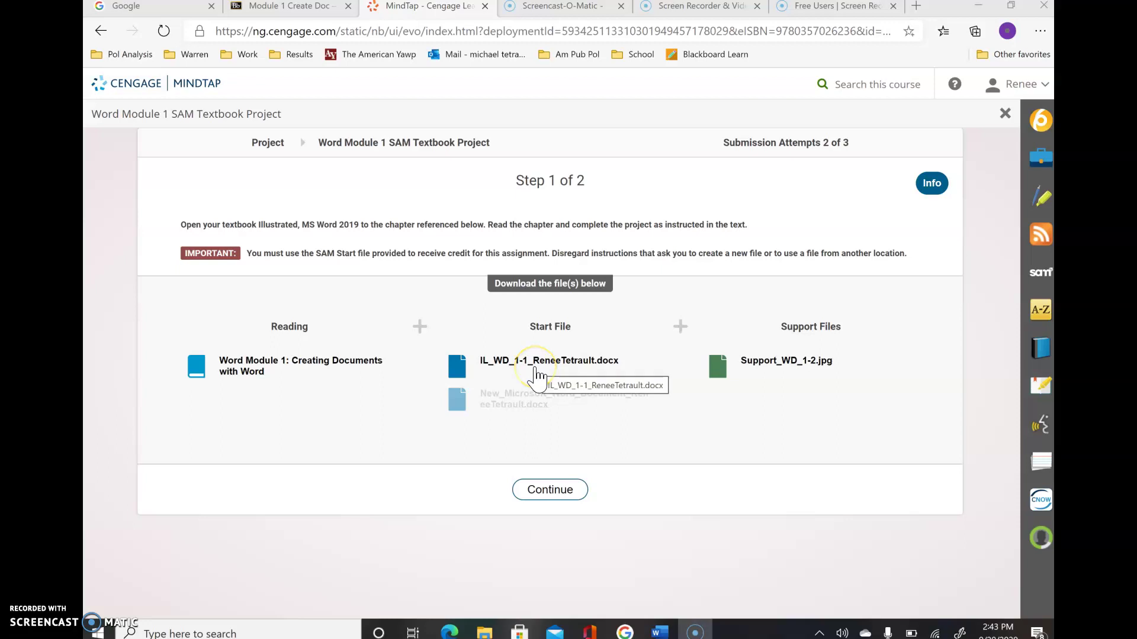
Download the IL_WD_1-1 start file, allowing multiple downloads from the site, and open it in Word with editing enabled.
left_click(569, 366)
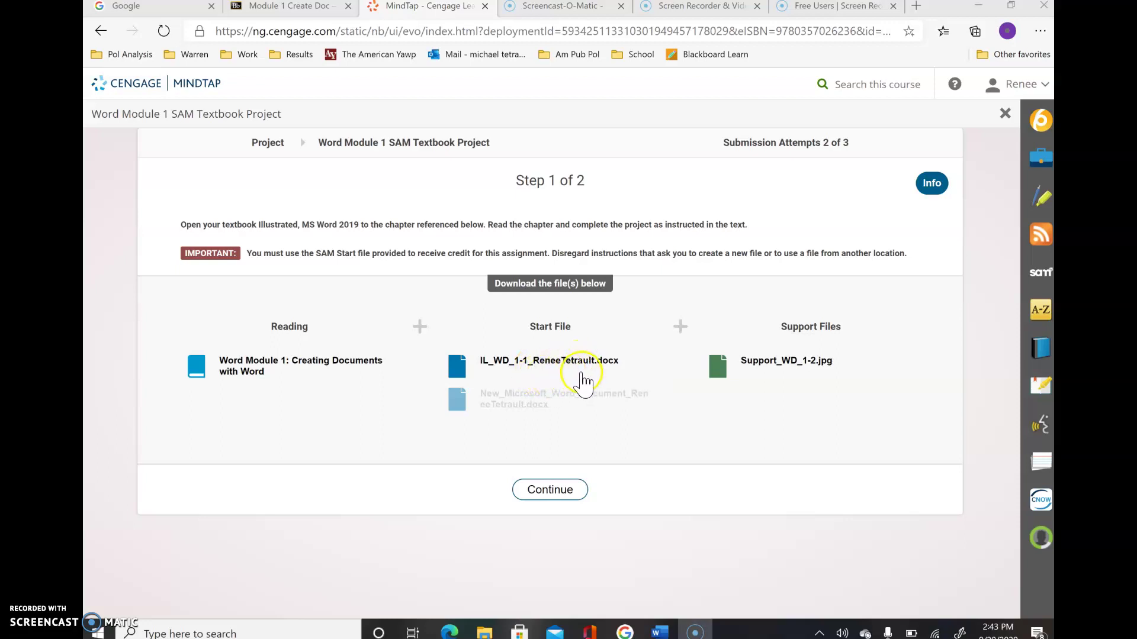
left_click(550, 368)
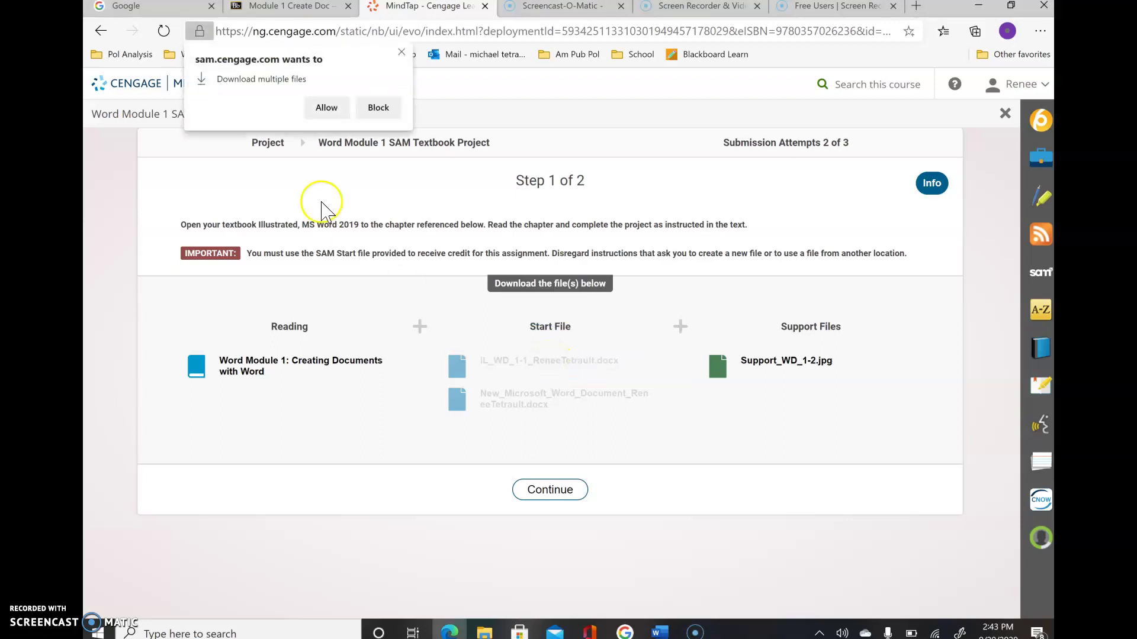
left_click(328, 107)
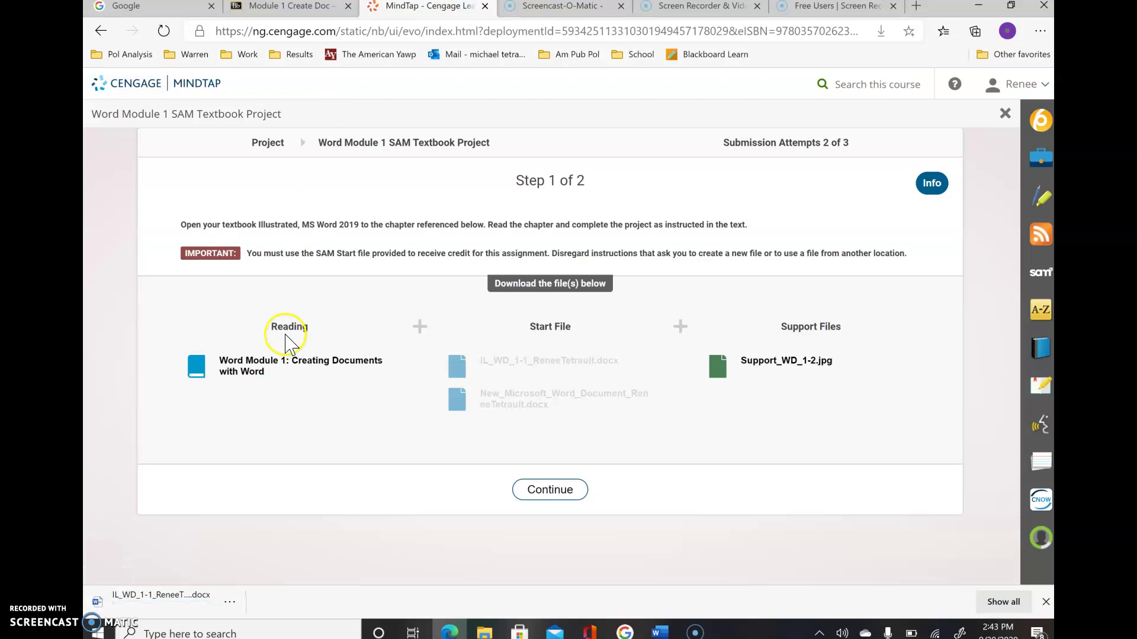
left_click(167, 604)
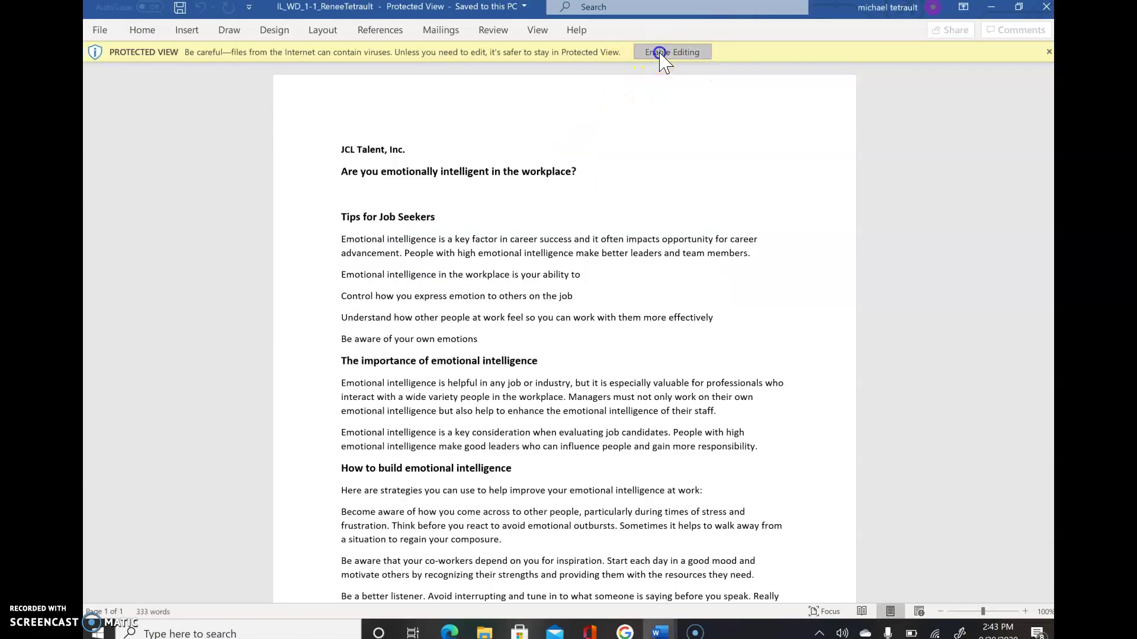
left_click(659, 52)
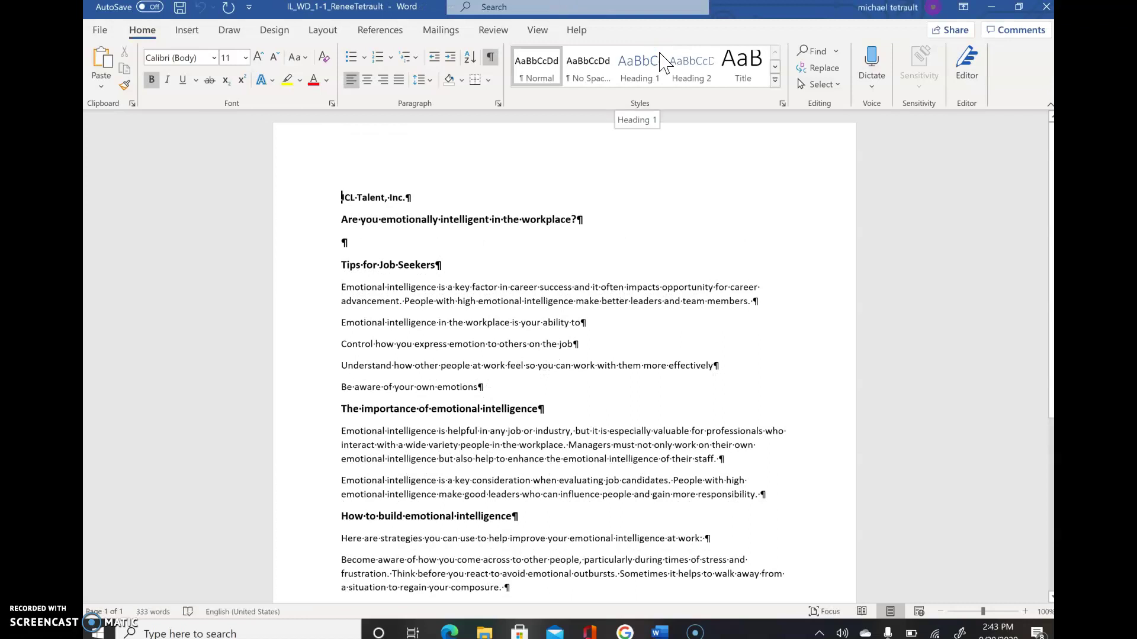
Begin saving a copy of the document on this PC, choosing the Word folder inside Documents as the location.
left_click(100, 30)
left_click(98, 121)
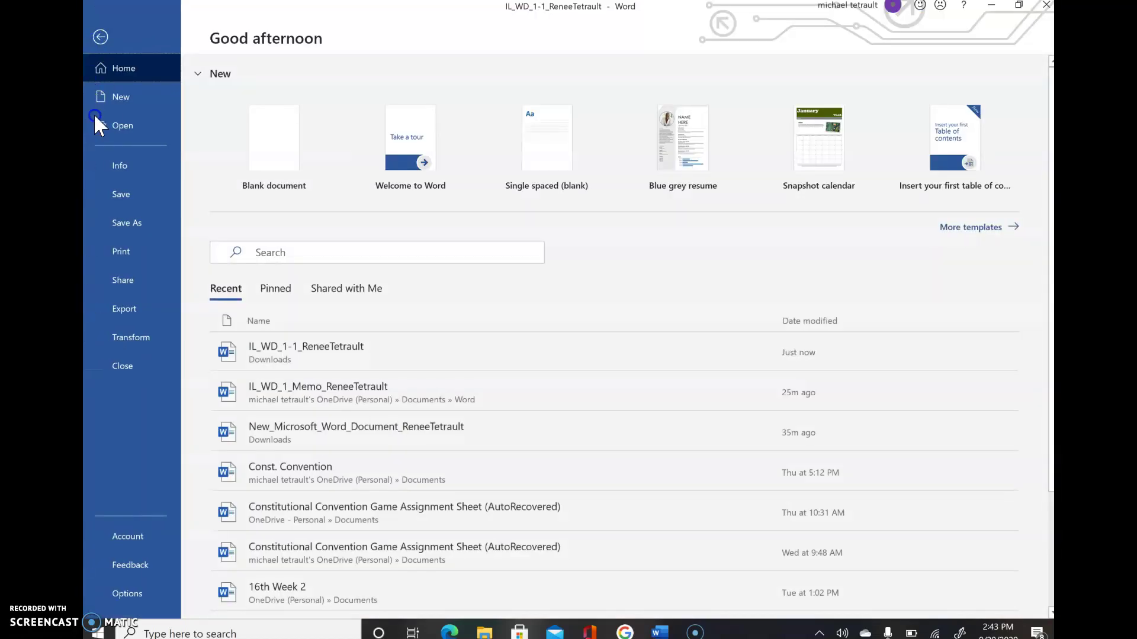
left_click(130, 242)
left_click(129, 222)
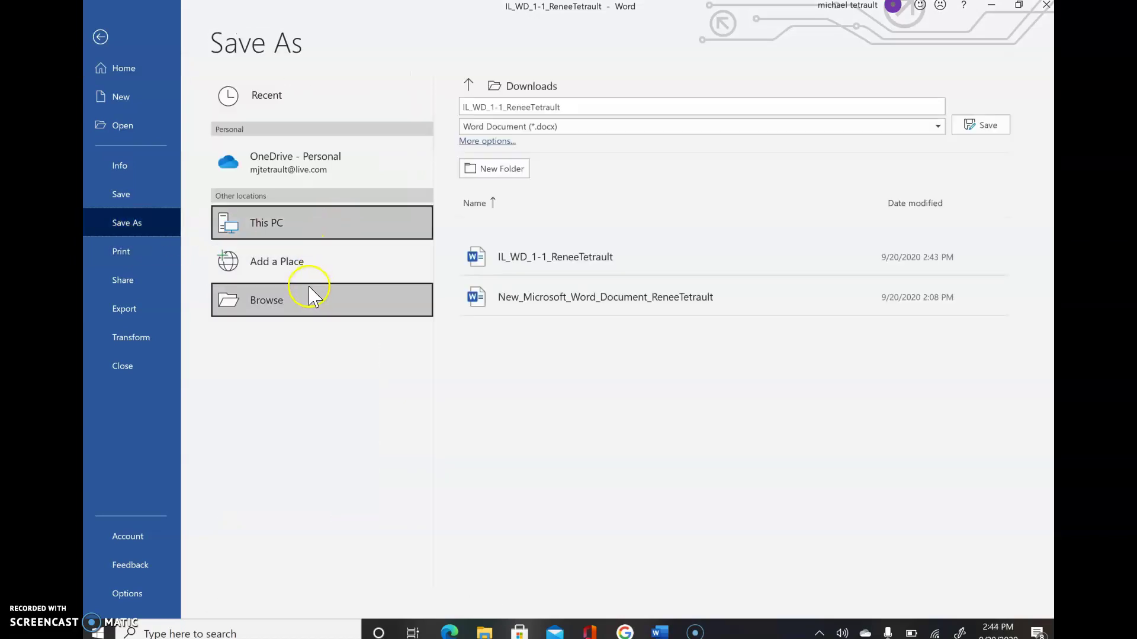
left_click(283, 303)
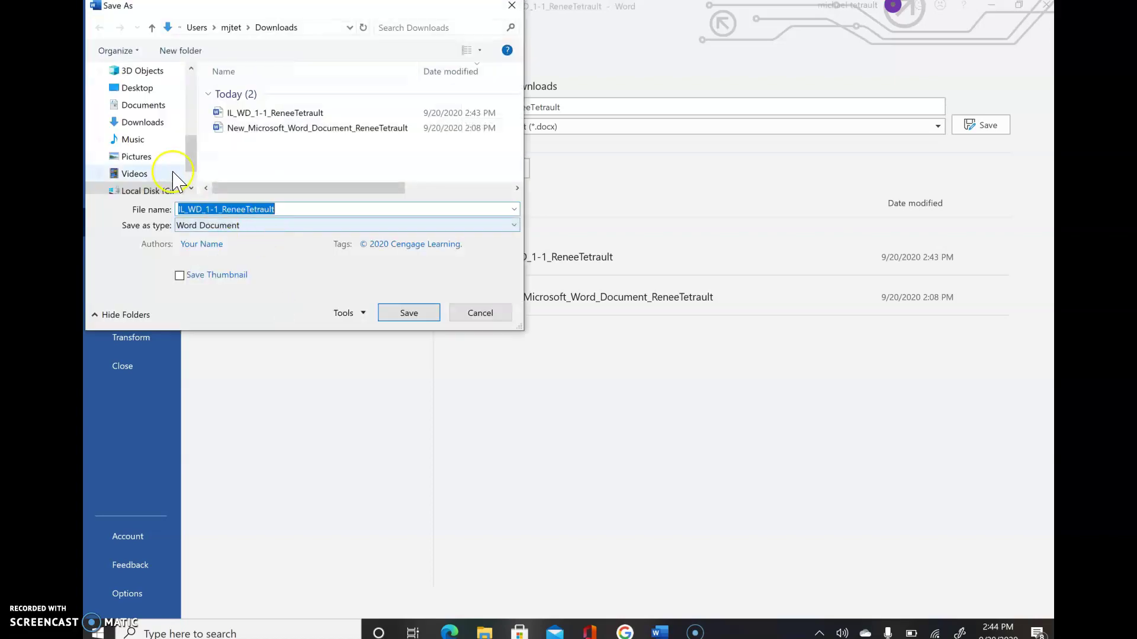
left_click(151, 107)
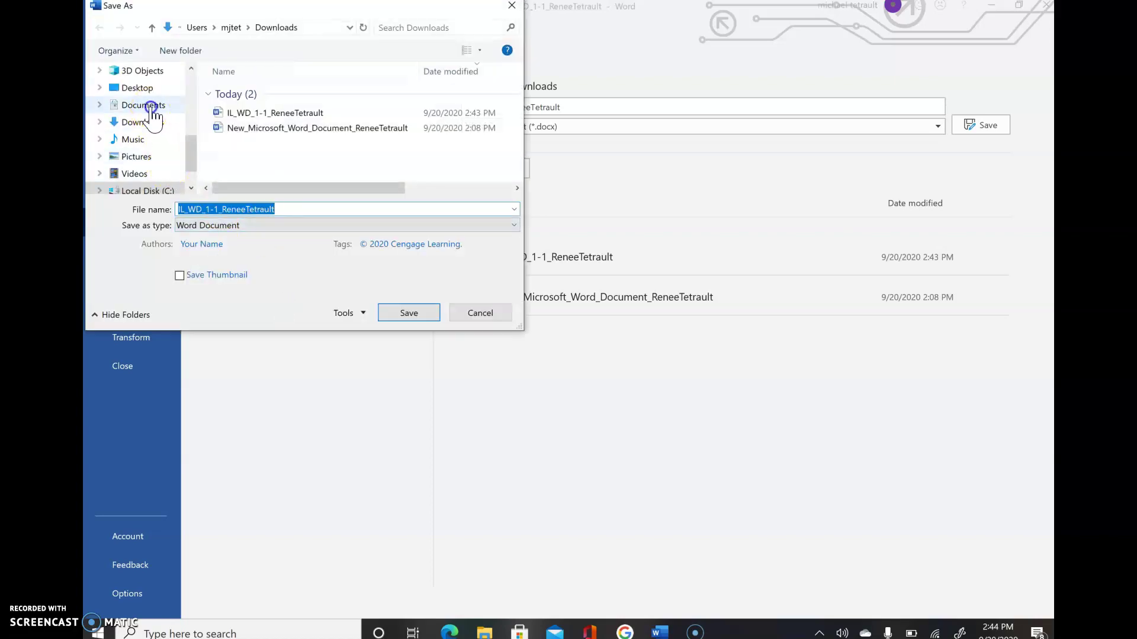
left_click(224, 169)
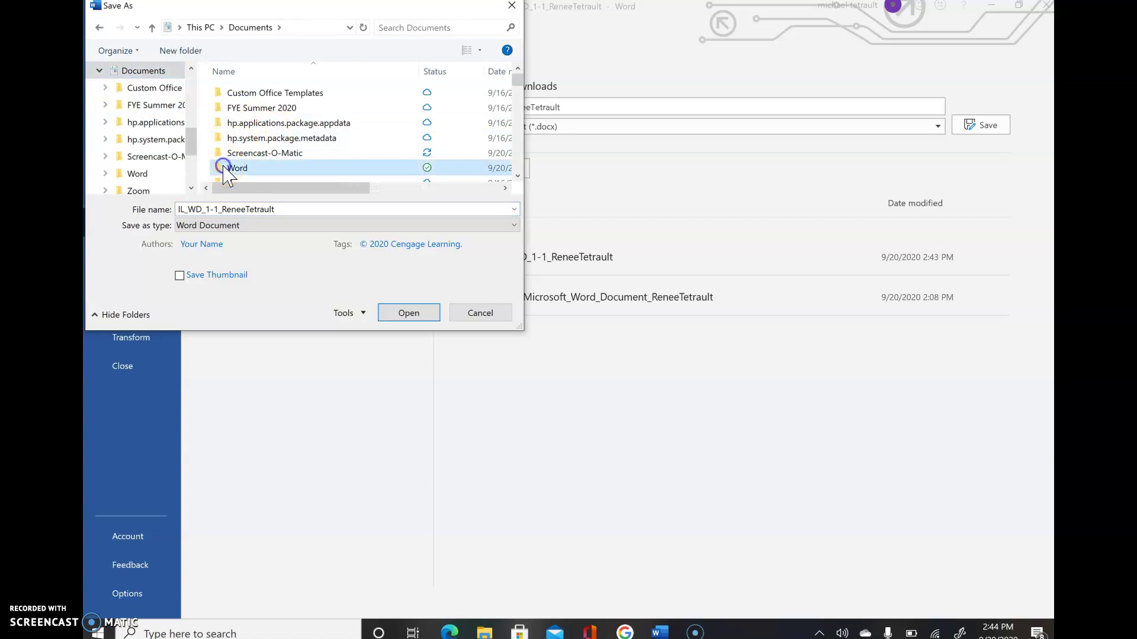
double_click(224, 169)
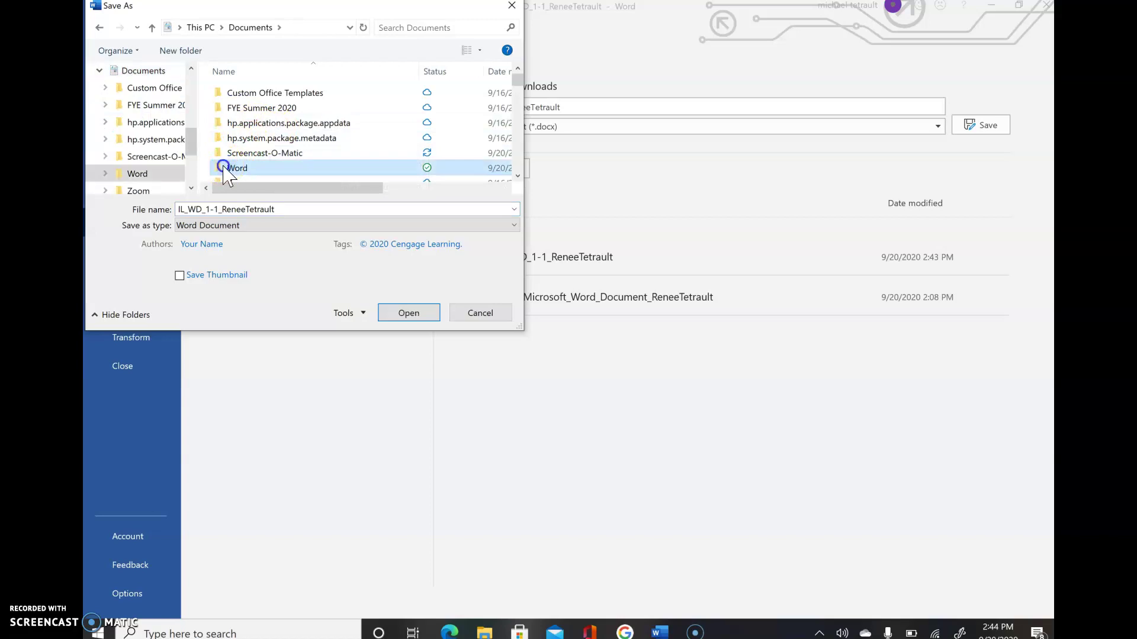
Change the file name's "1-1" part to "1_TipSheet", keeping the student's name at the end, and save the copy.
left_click(284, 207)
key("Home")
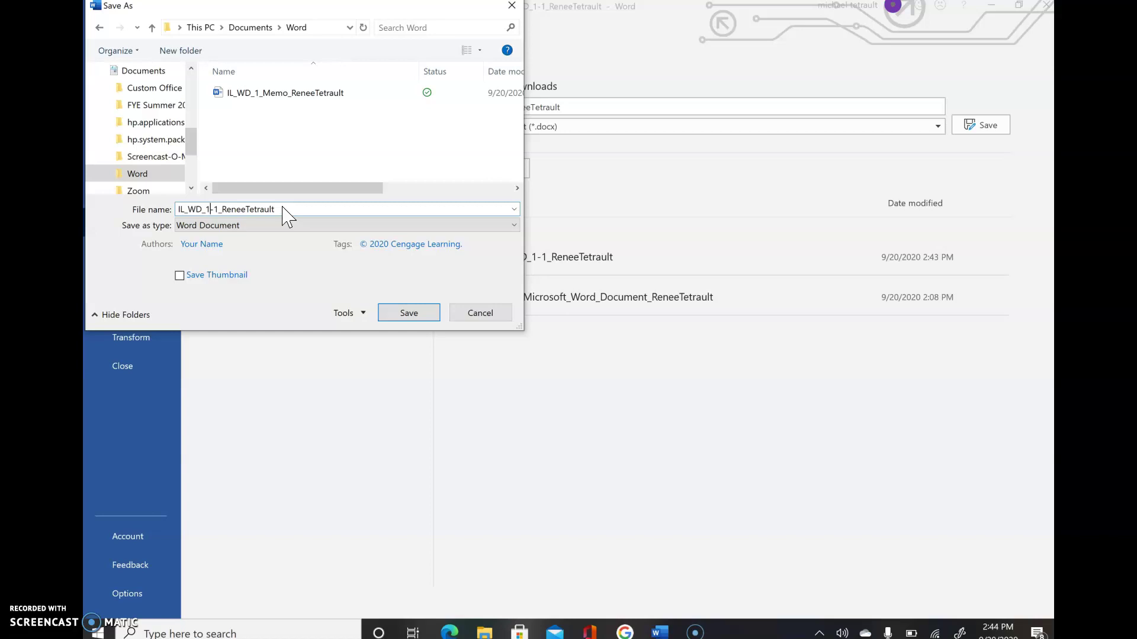
type("_TipSheet")
key("Delete")
key("Delete")
left_click(427, 208)
left_click(415, 315)
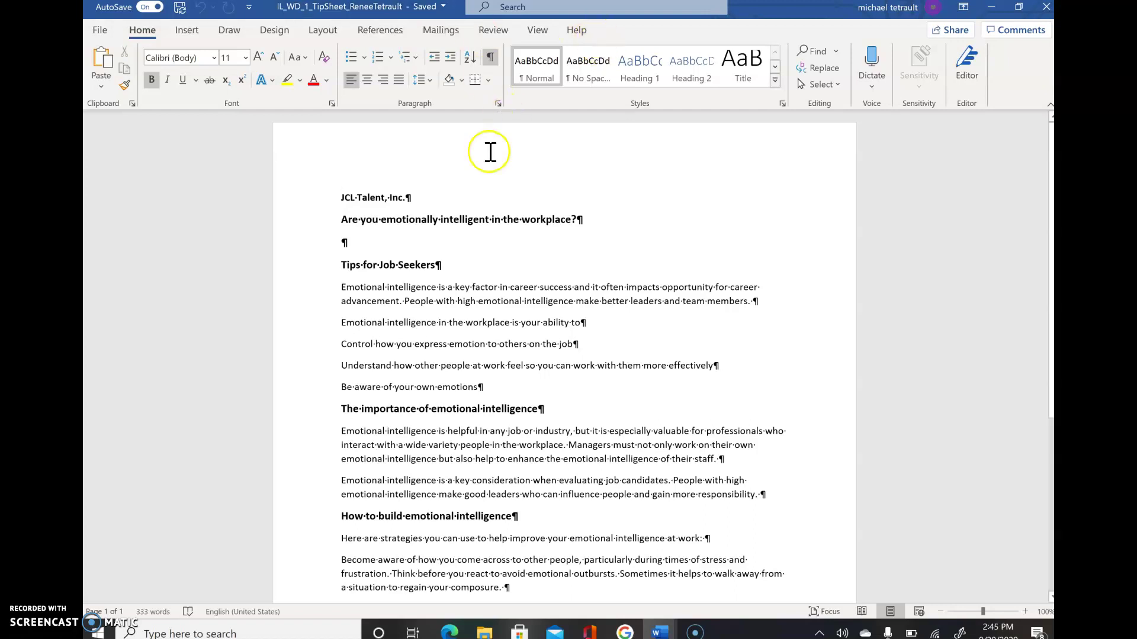
Hide the document's formatting marks and show them again.
left_click(491, 58)
left_click(491, 58)
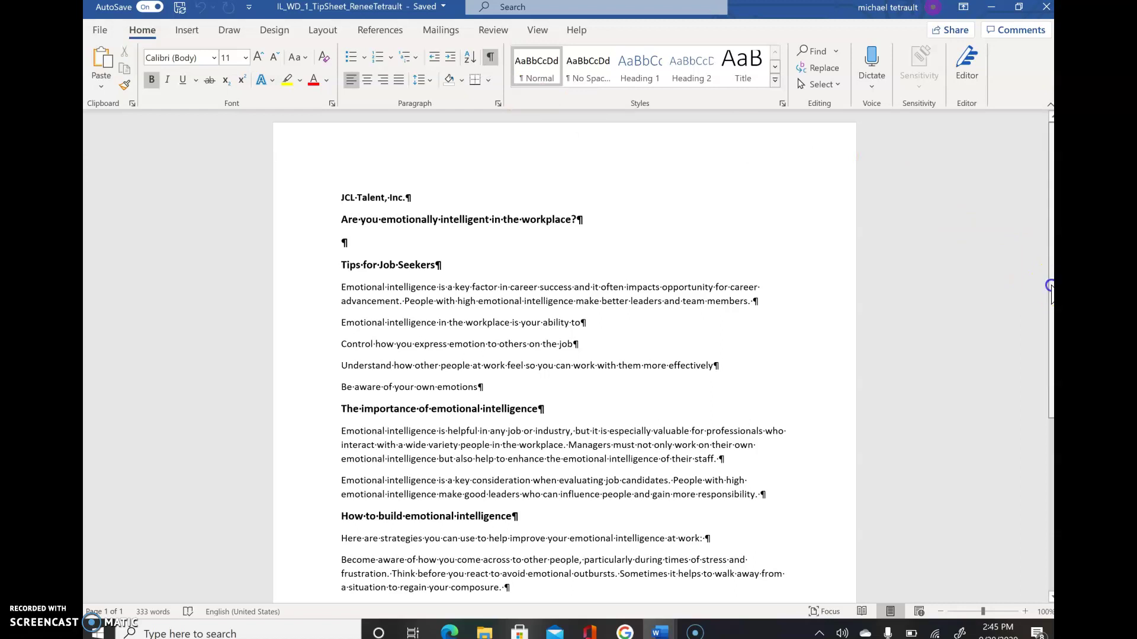
Select the placeholder "Your Name" in the paragraph under "For more detailed information".
scroll(1045, 275, "down", 5)
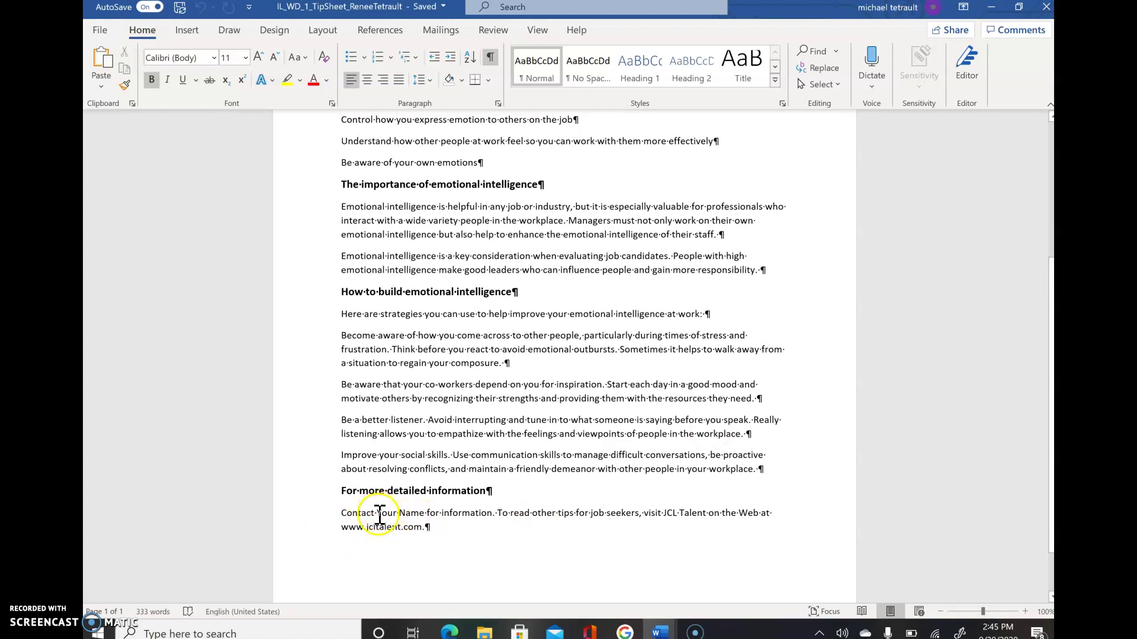
left_click_drag(380, 515, 413, 518)
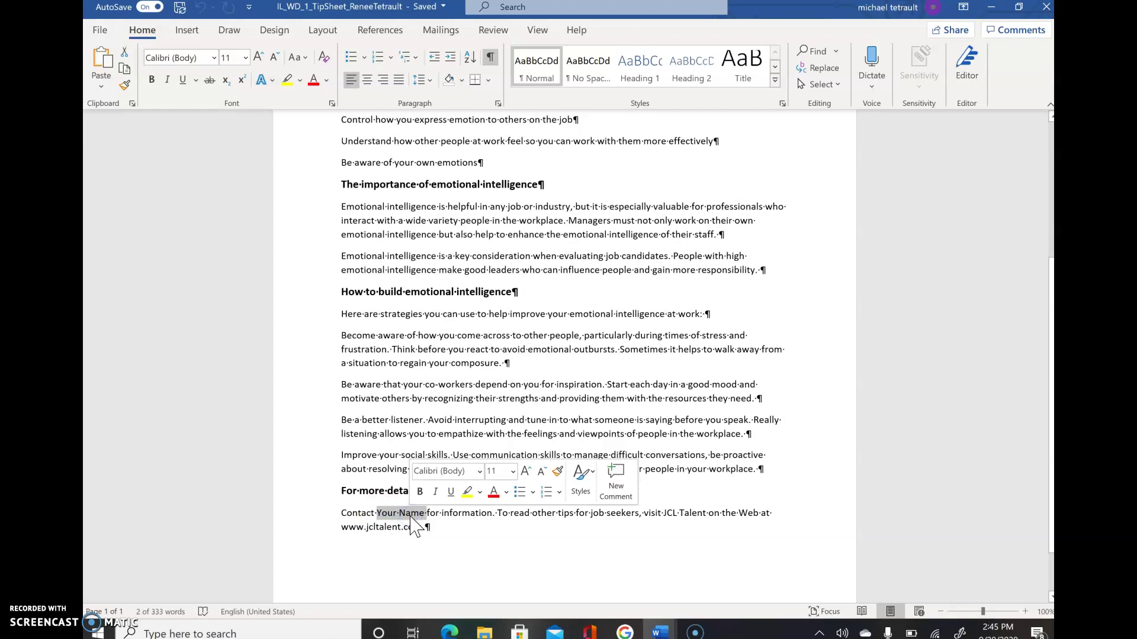
type("R")
left_click(413, 516)
type("enee")
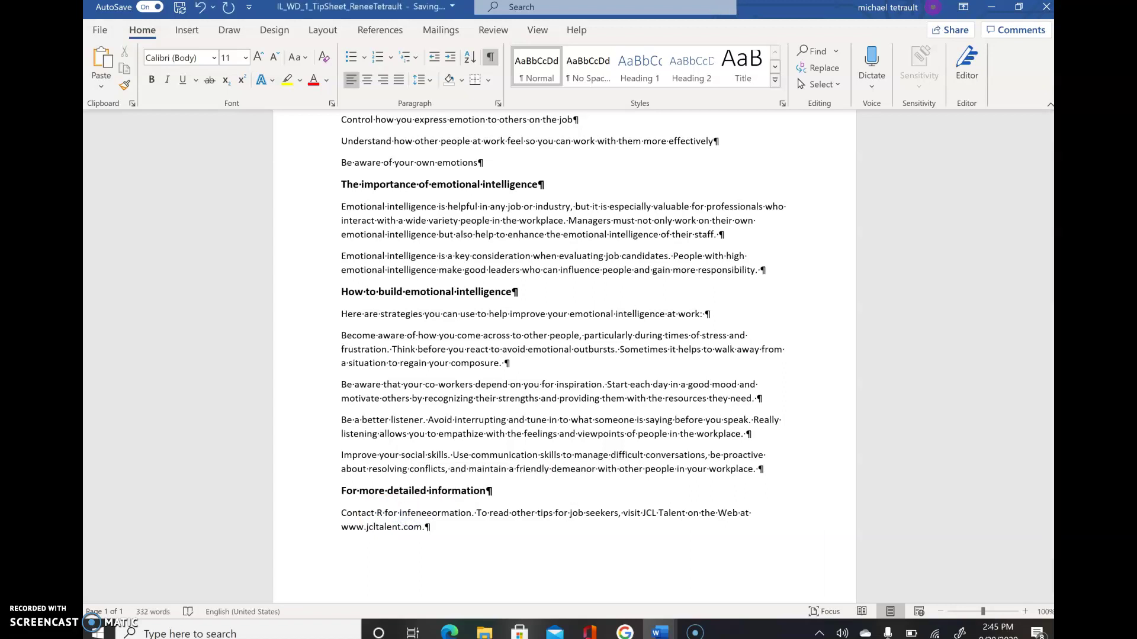
key("ctrl+z")
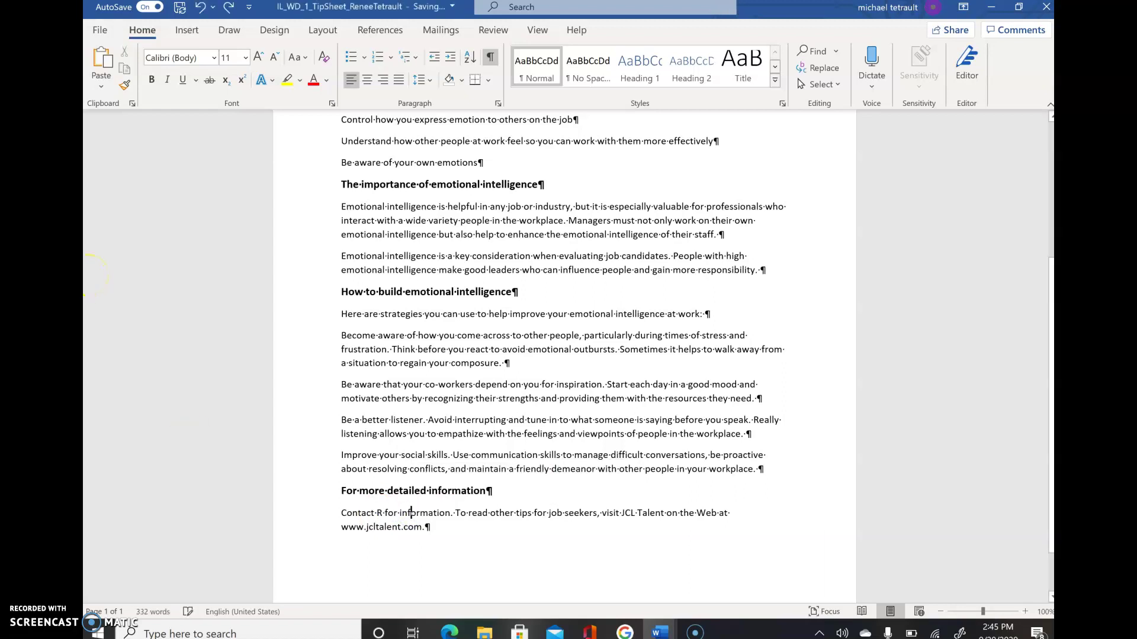
key("ctrl+z")
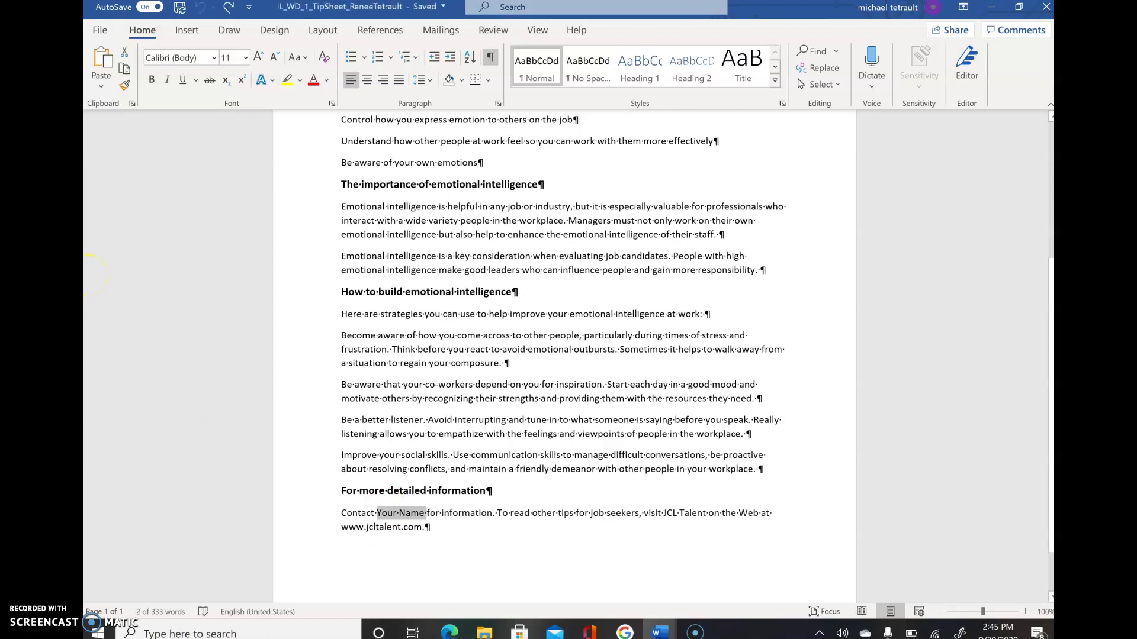
Replace the selected "Your Name" placeholder with the student's full name.
type("Renee Tet")
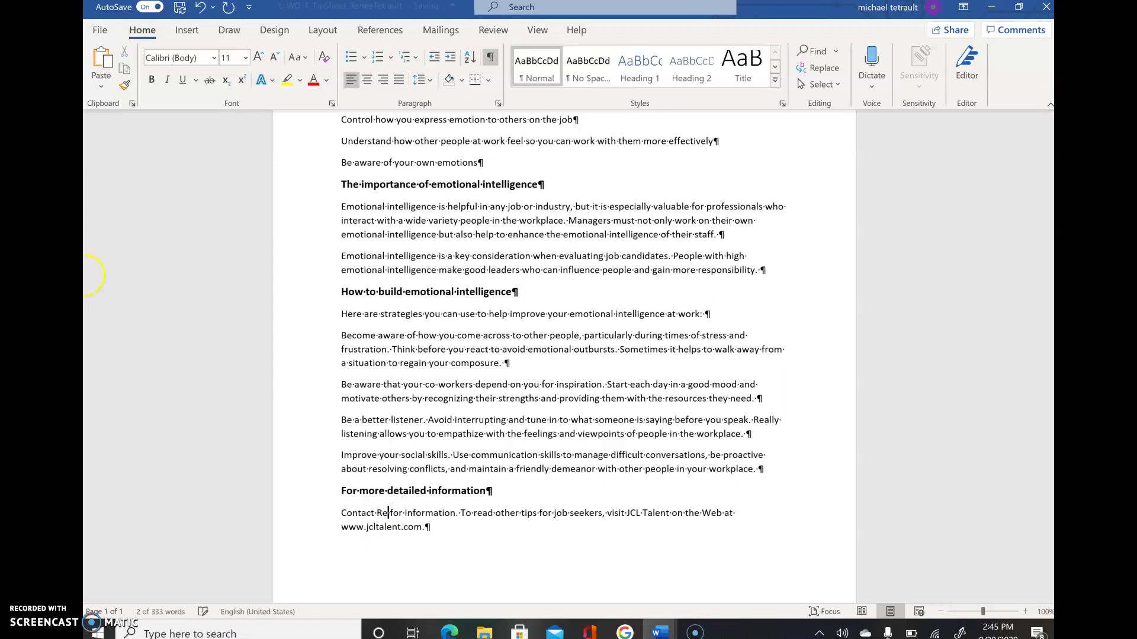
type("rault")
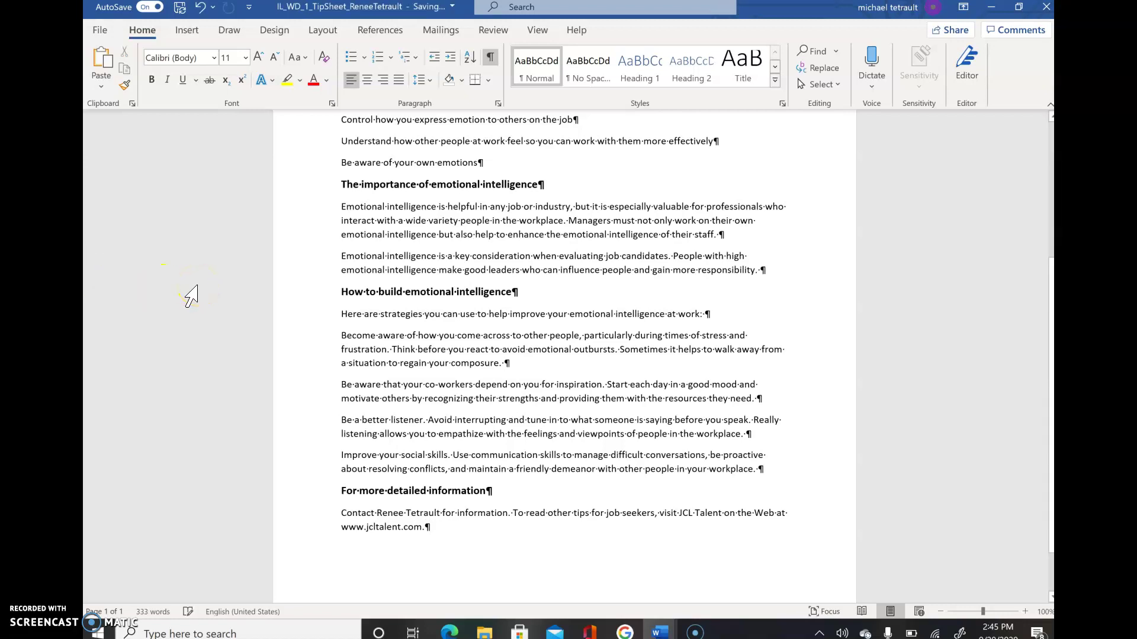
Return to the beginning of the document and zoom the view to page width.
key("ctrl+Home")
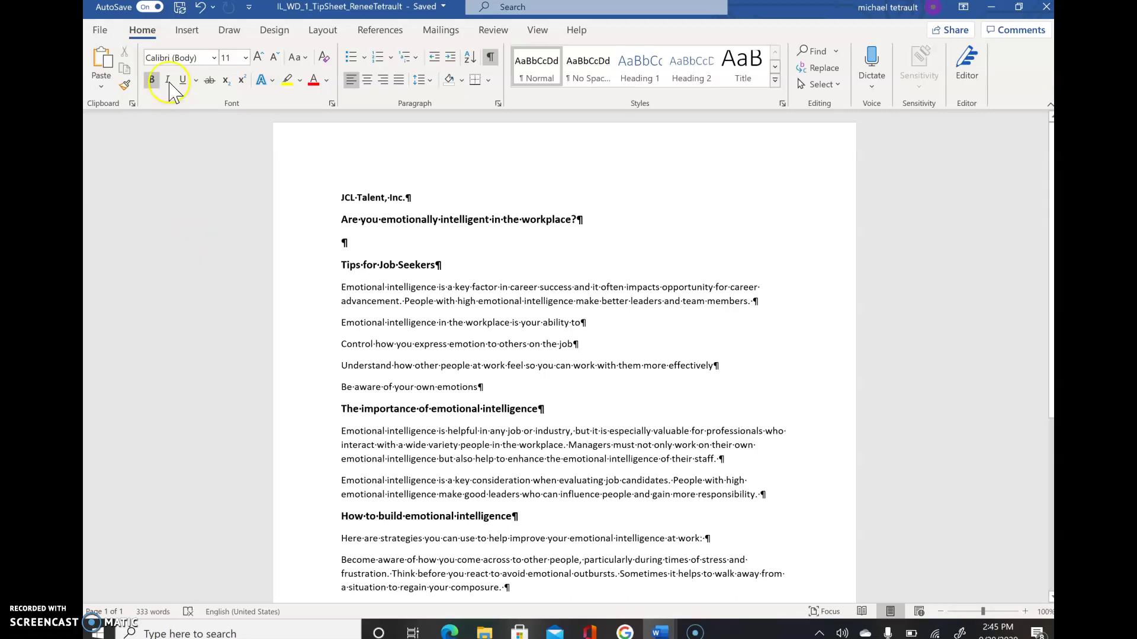
left_click(537, 33)
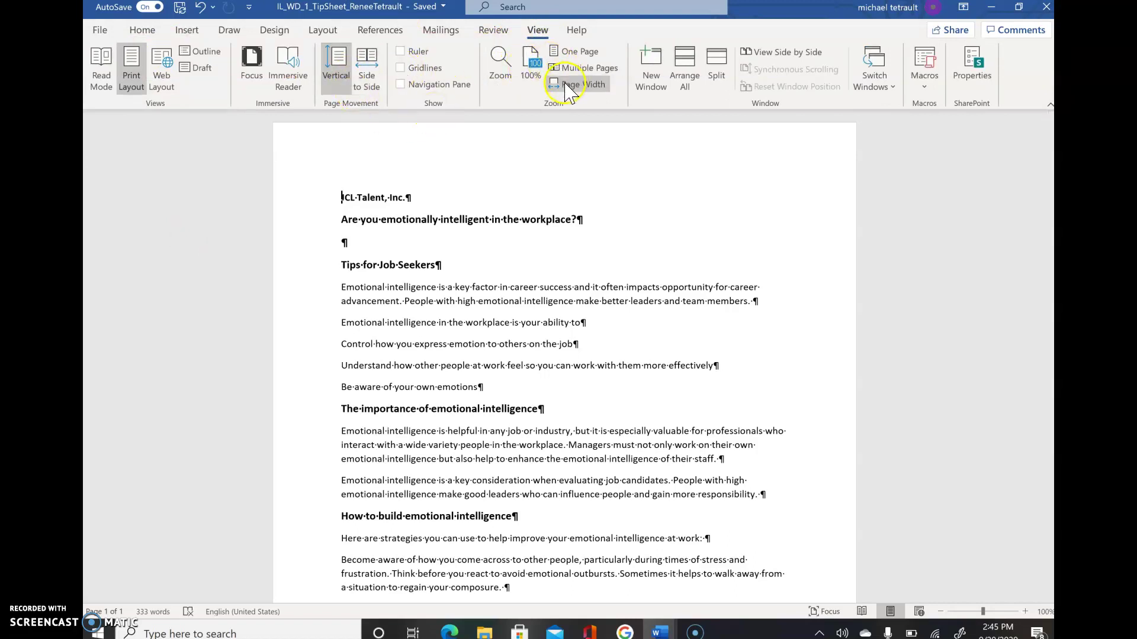
left_click(568, 89)
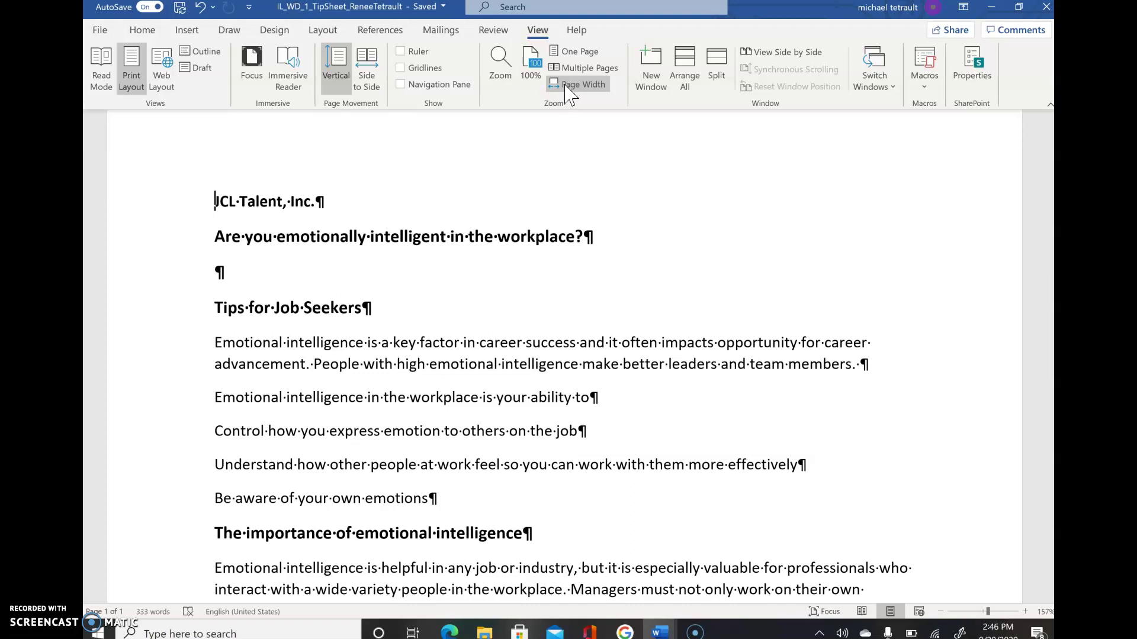
Set the zoom to Whole page through the Zoom options, comparing it with Page width before applying.
left_click(500, 74)
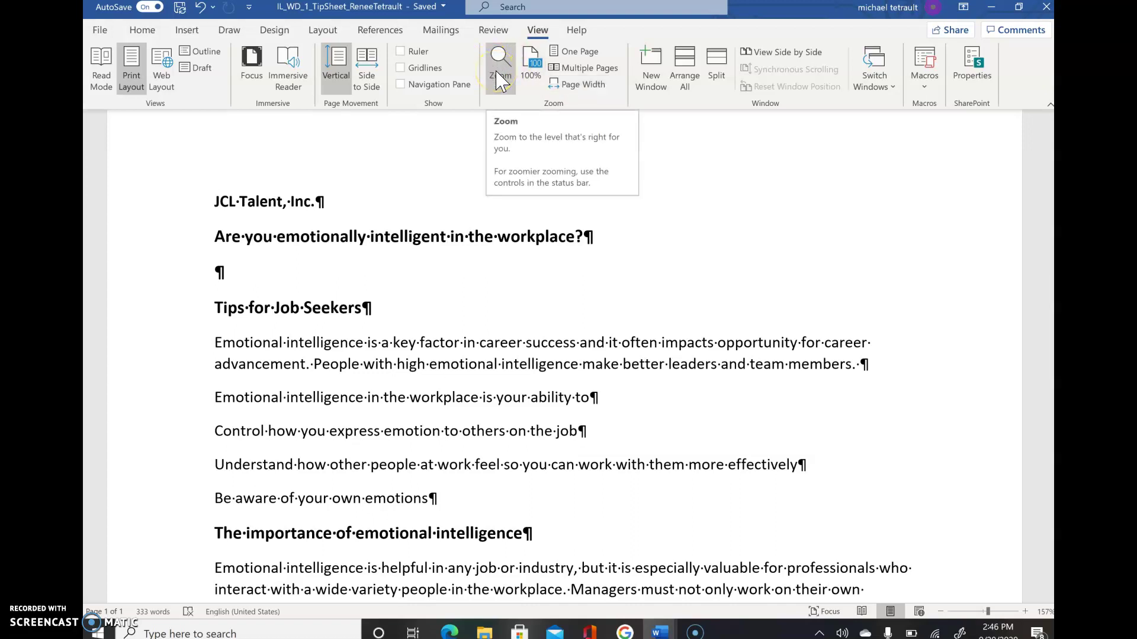
left_click(501, 74)
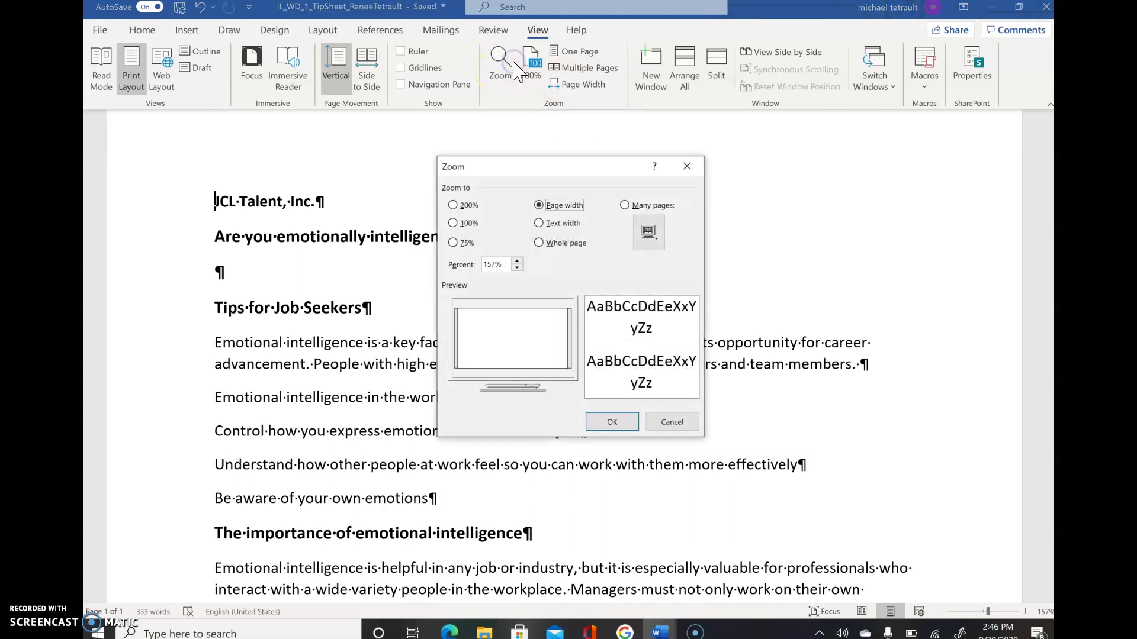
left_click(538, 243)
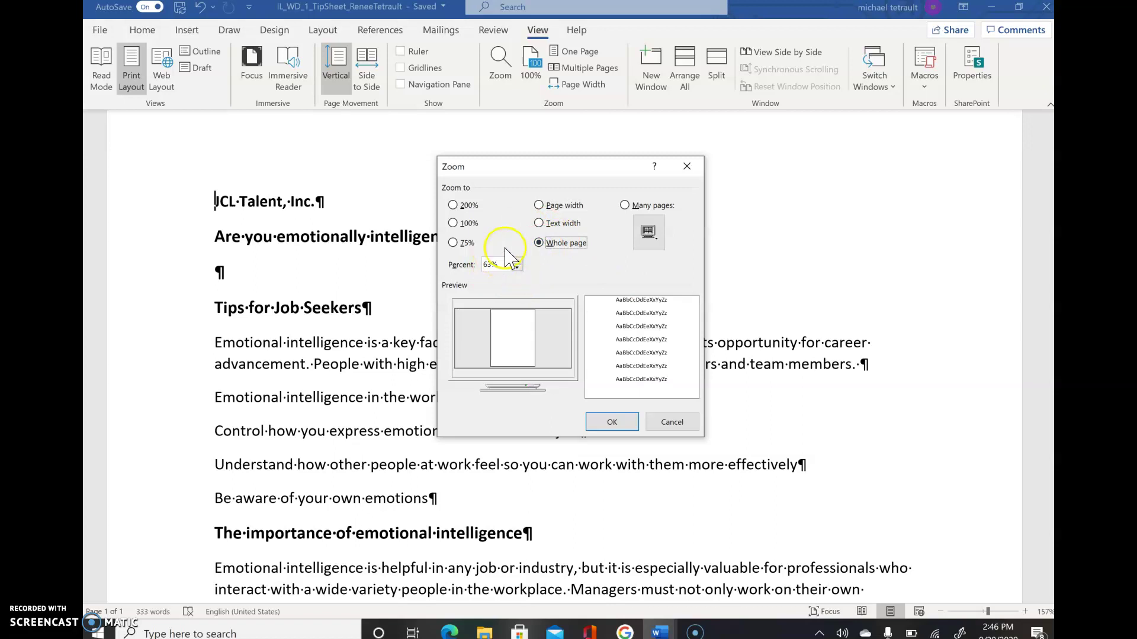
left_click(540, 205)
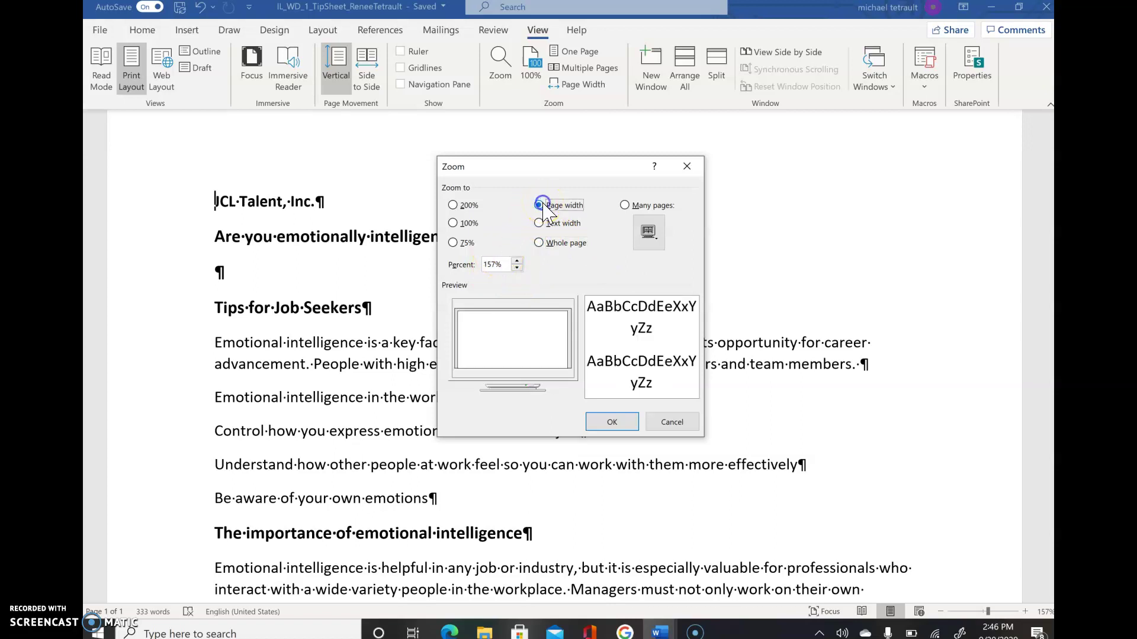
left_click(537, 243)
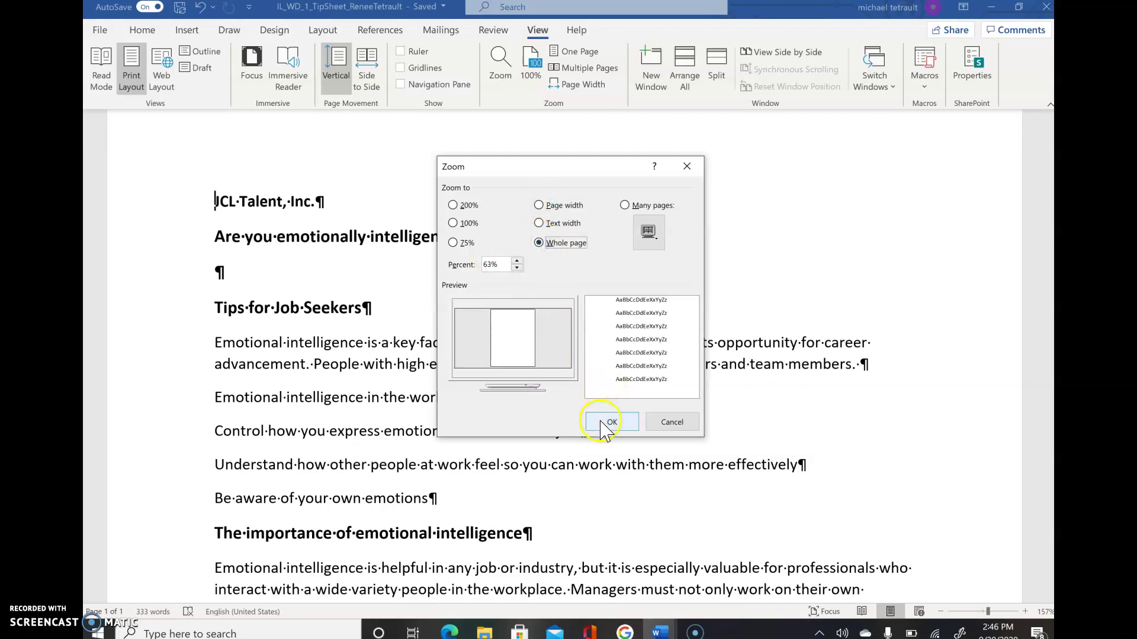
left_click(601, 421)
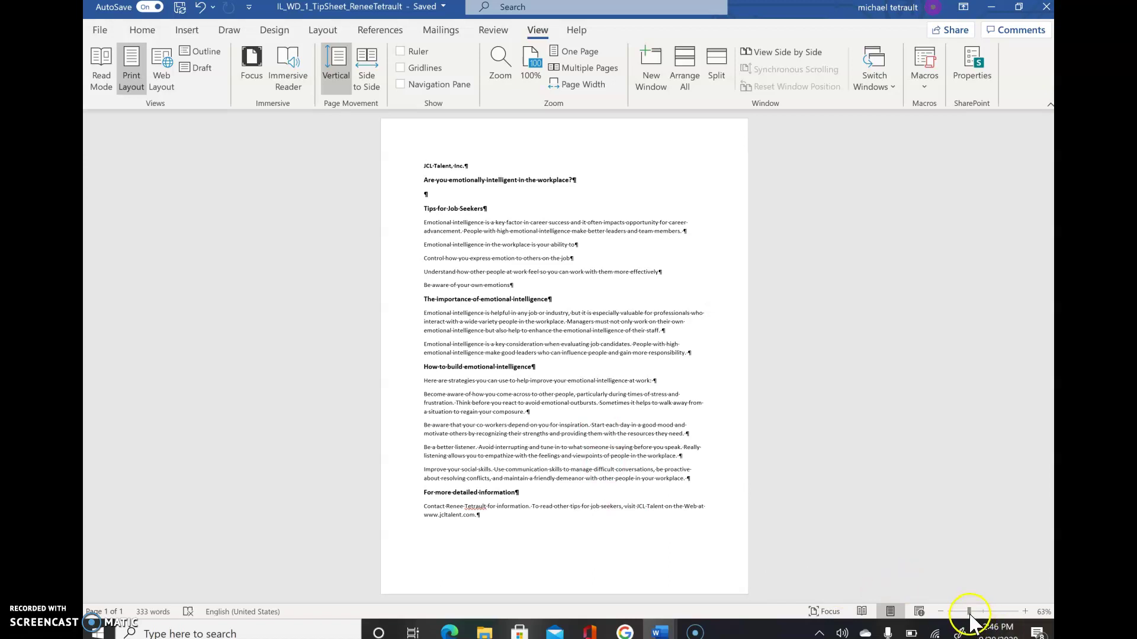
Zoom in to 196%, reduce the zoom in 10% steps to 160%, and raise it to 180%.
left_click_drag(968, 615, 992, 616)
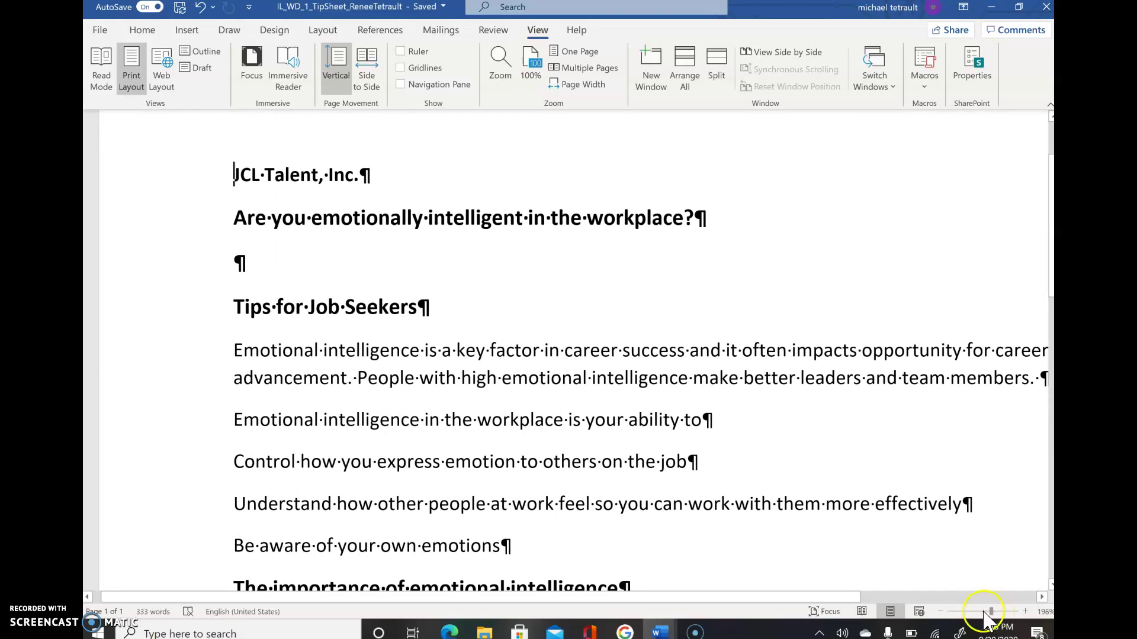
left_click(942, 612)
left_click(941, 612)
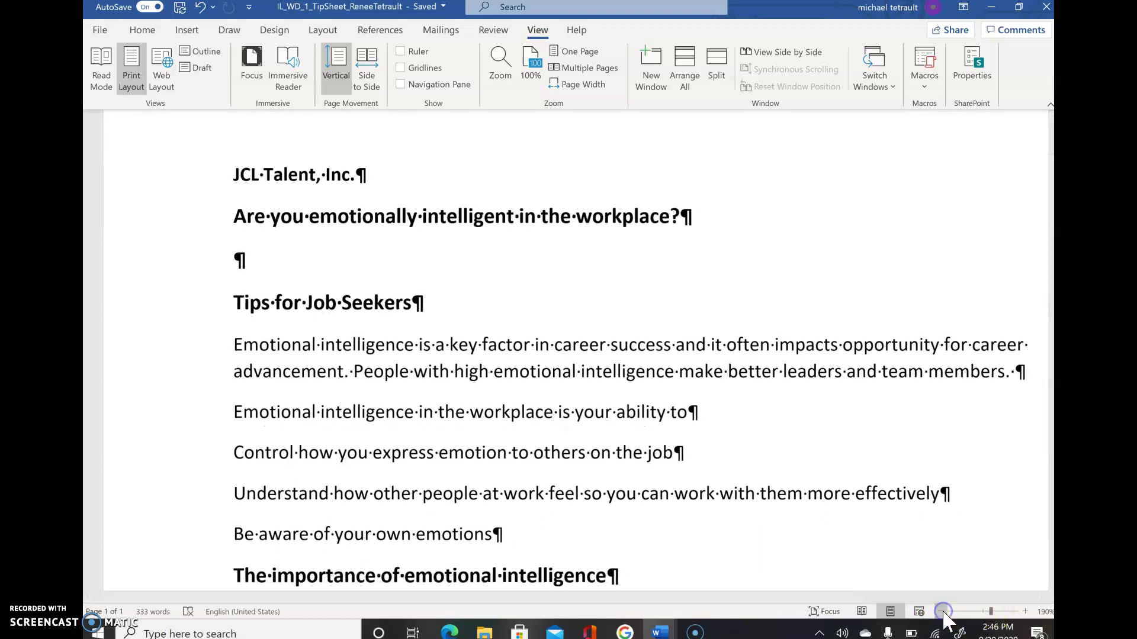
left_click(942, 612)
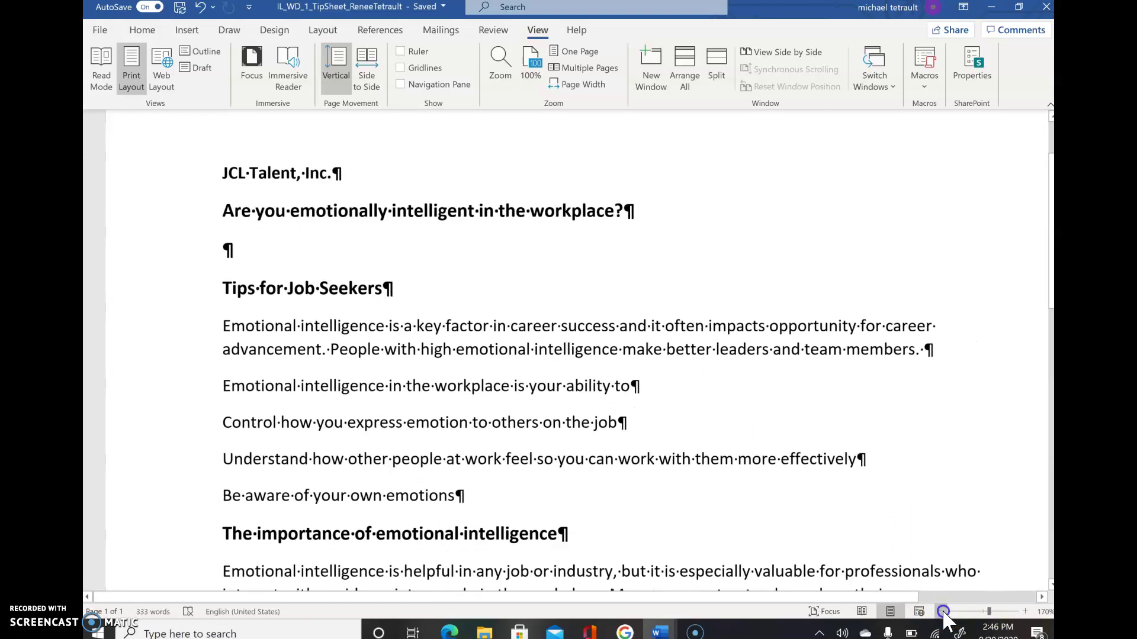
left_click(943, 611)
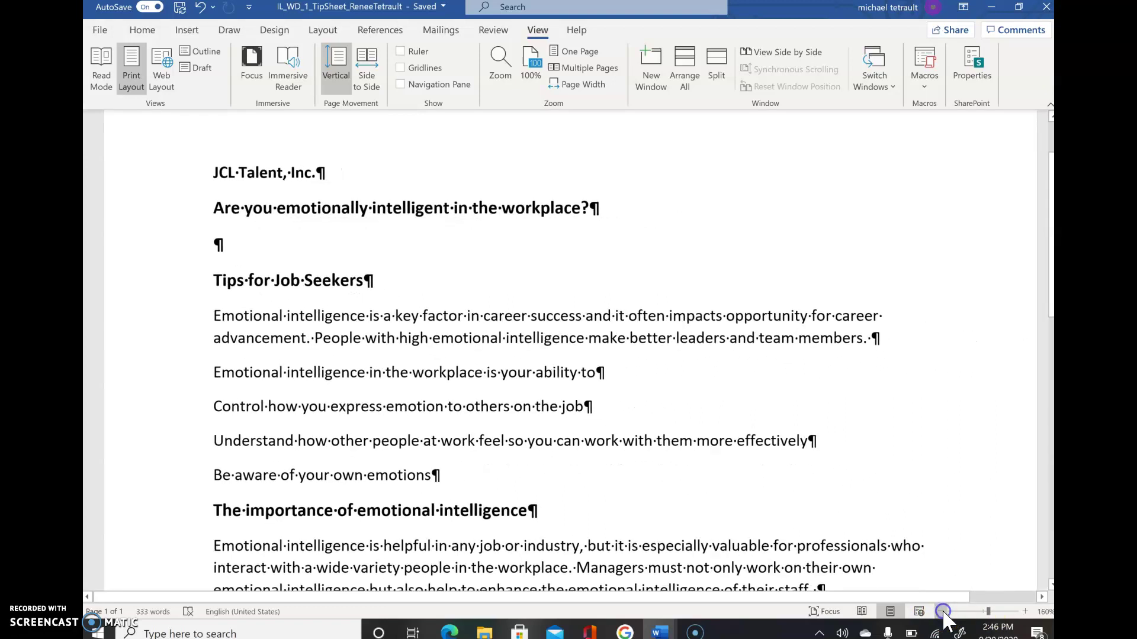
left_click(1024, 612)
left_click(1025, 611)
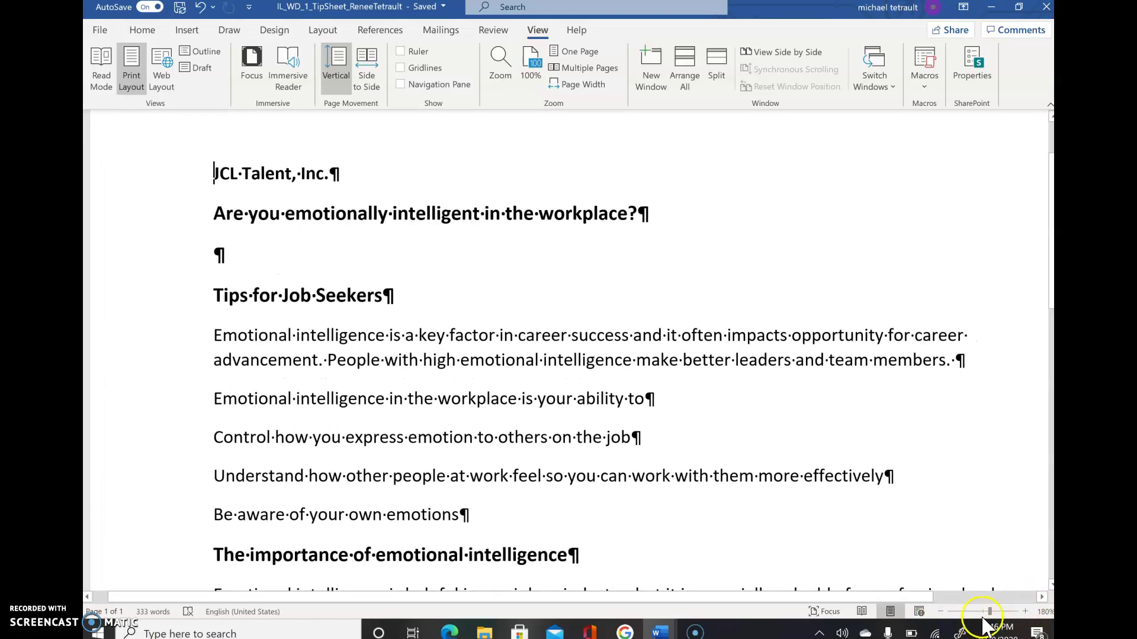
Lower the zoom to 104%, preview the document with One Page, and reset the zoom to 100%.
left_click_drag(986, 613, 983, 612)
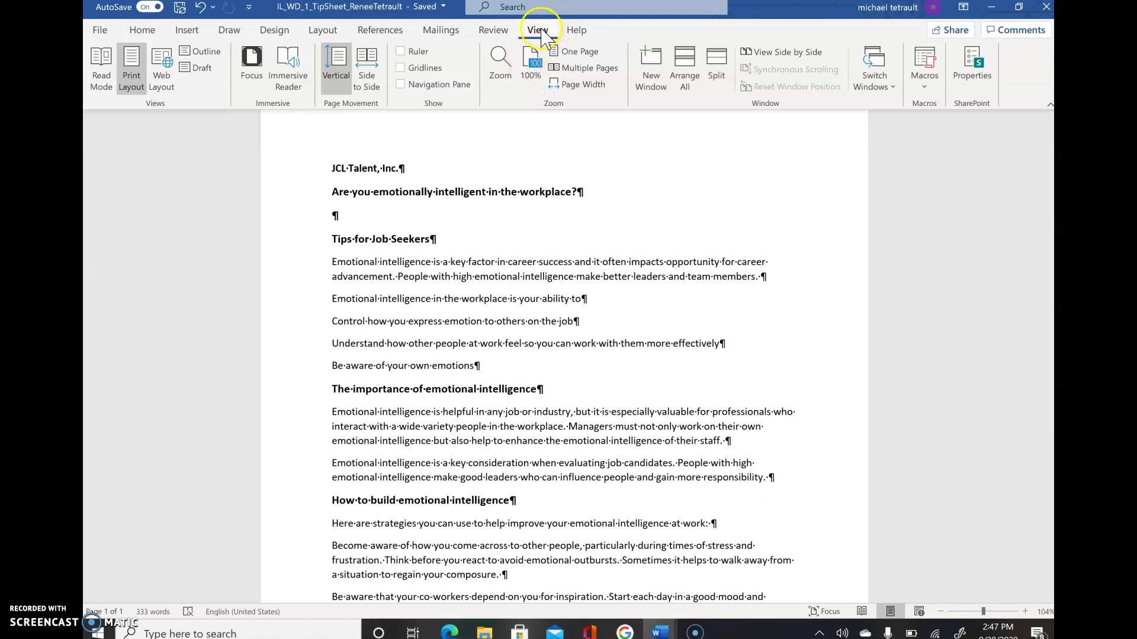
left_click(567, 51)
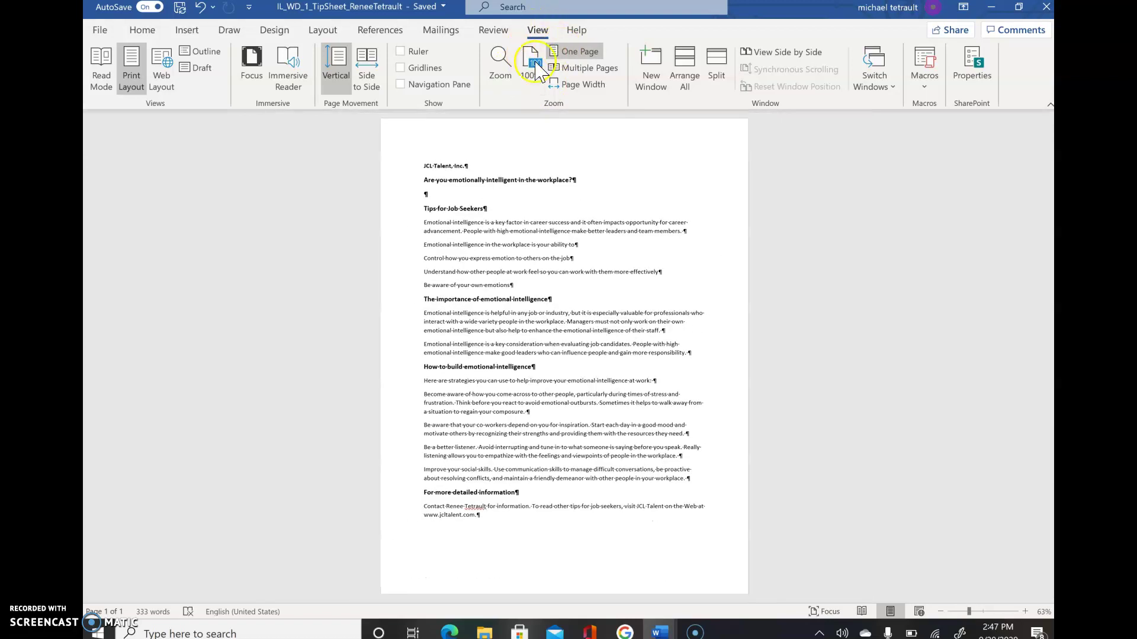
left_click(530, 77)
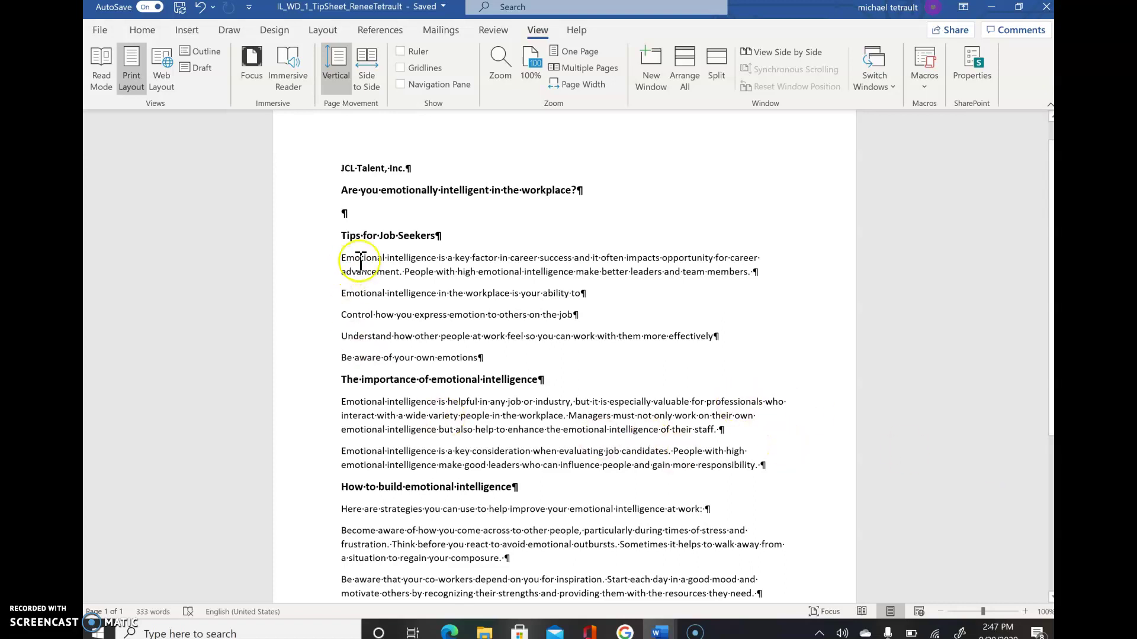
Add the title "Tips" to the document's properties and return to the document.
left_click(99, 30)
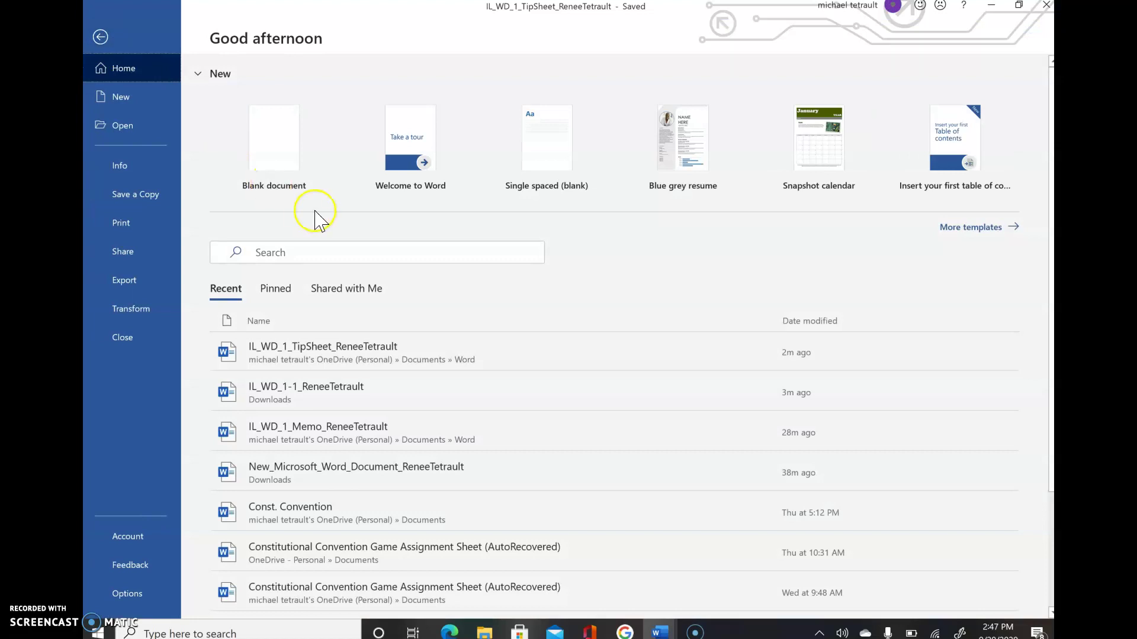
left_click(273, 180)
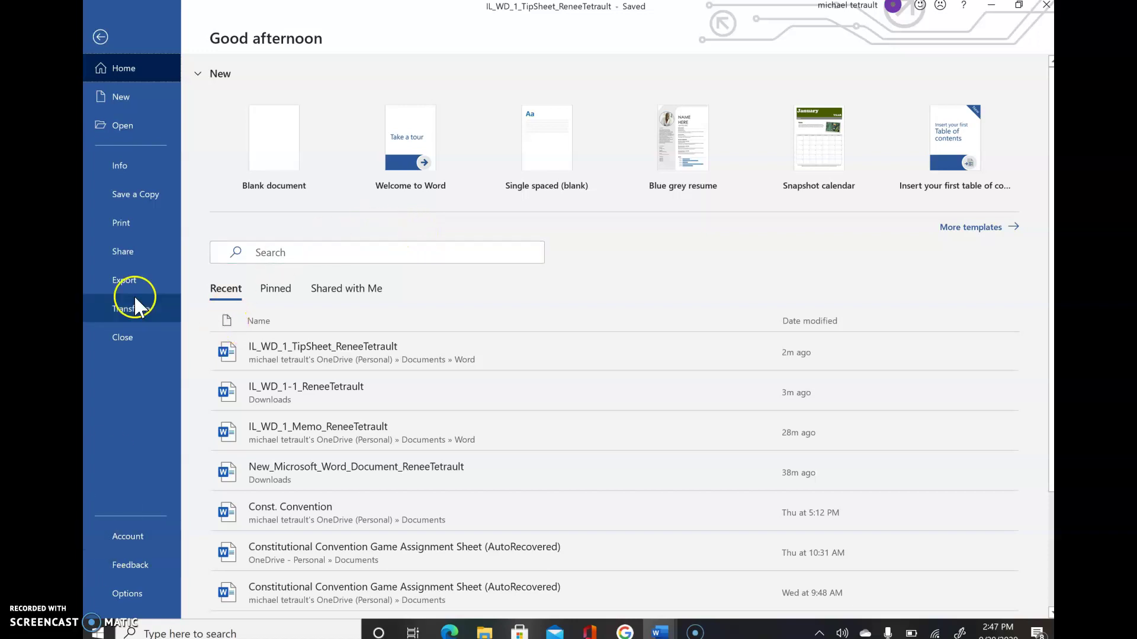
left_click(123, 166)
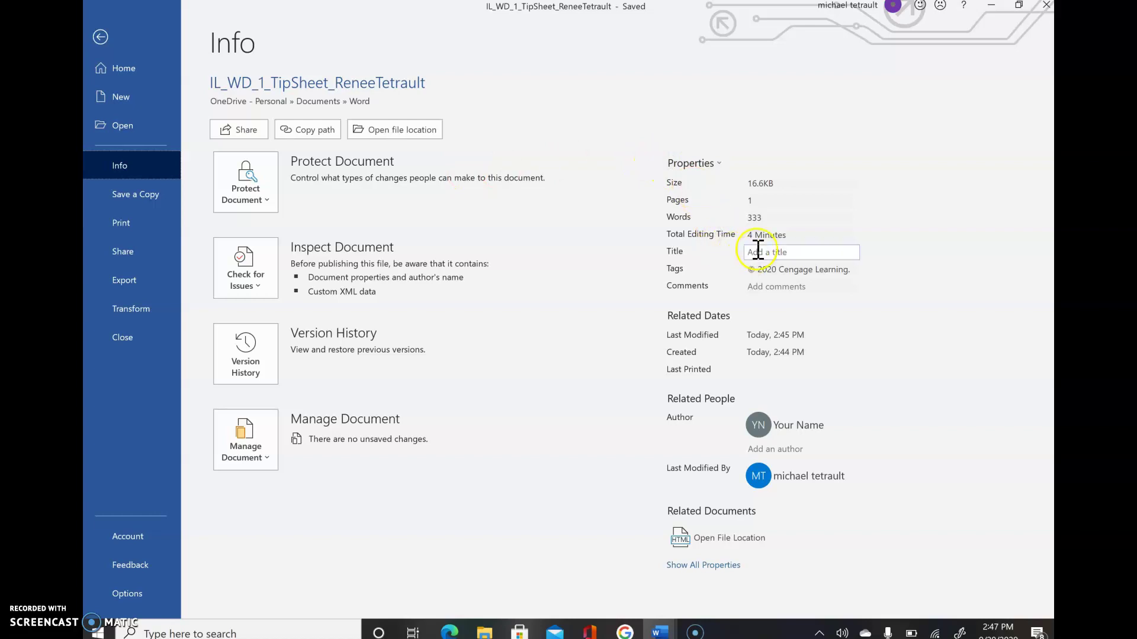
left_click(779, 251)
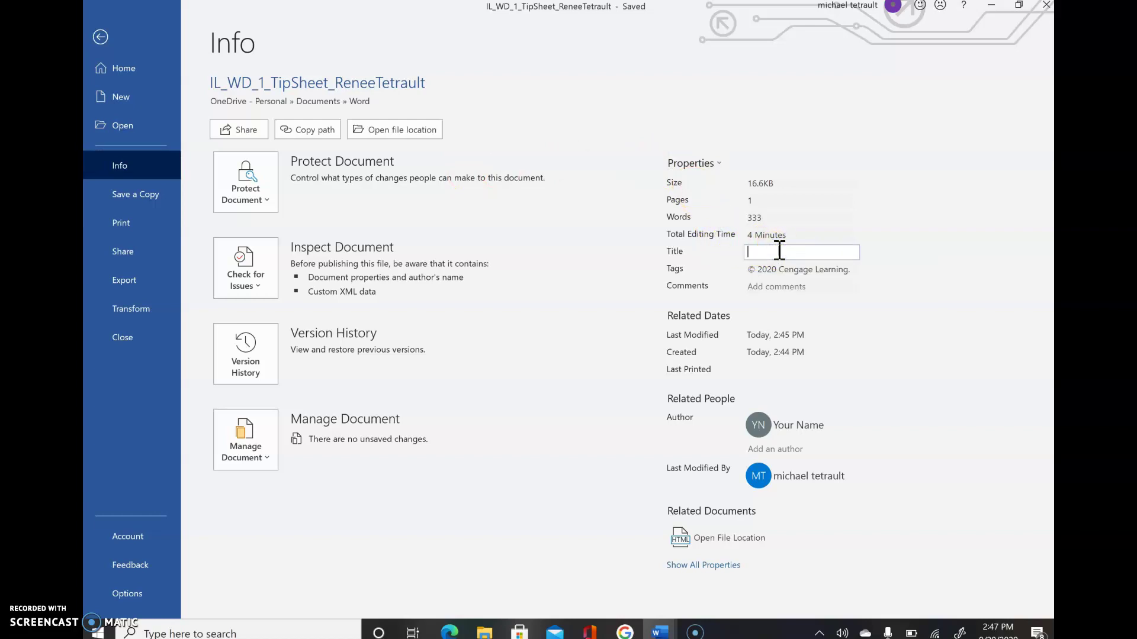
type("Tips")
key("Return")
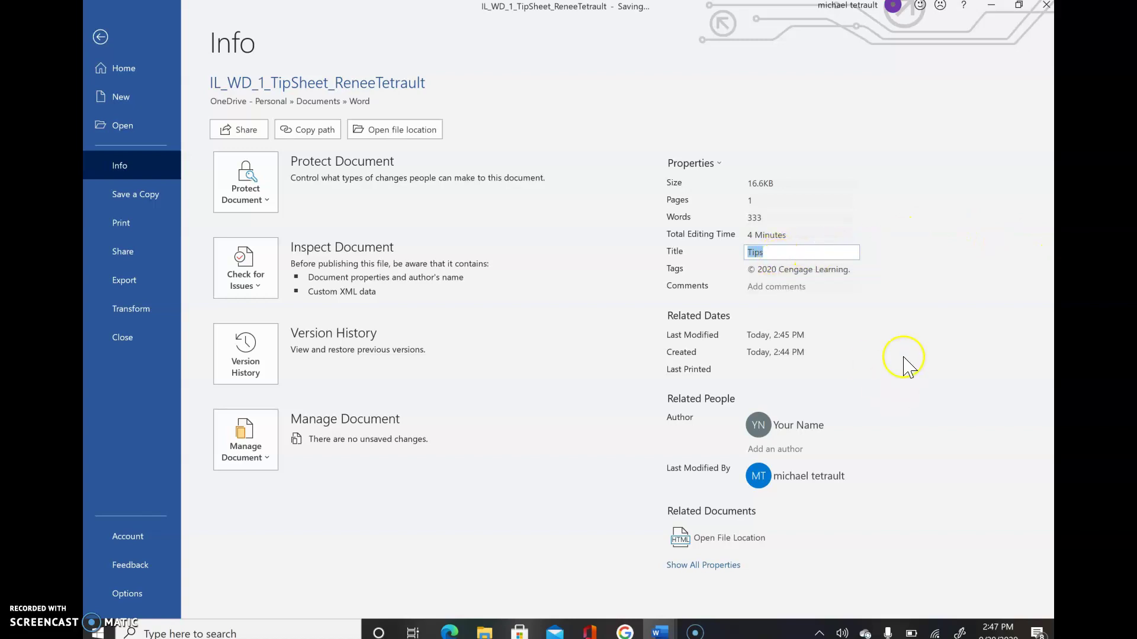
mouse_move(804, 441)
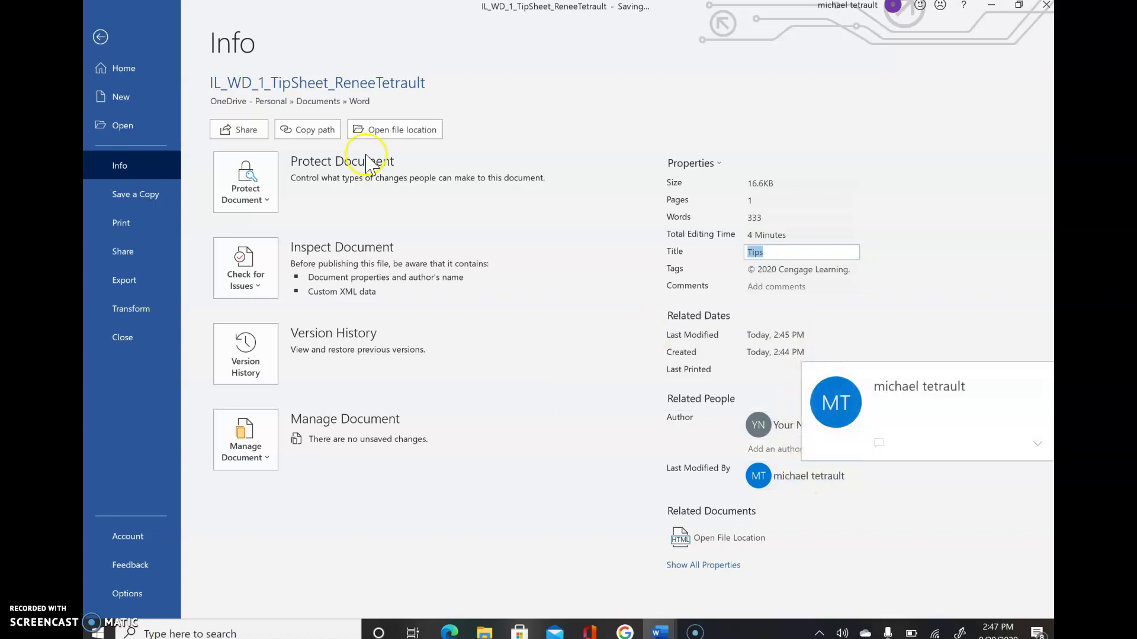
left_click(100, 37)
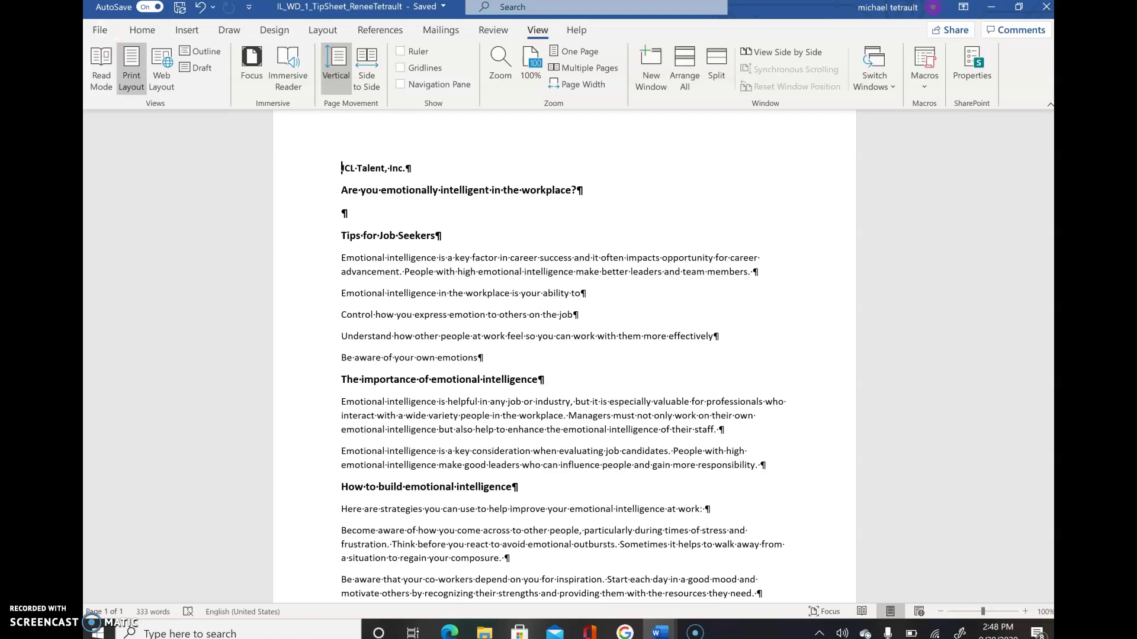
Show the Clipboard pane and cut the whole "Tips for Job Seekers" heading line to the clipboard.
left_click(292, 128)
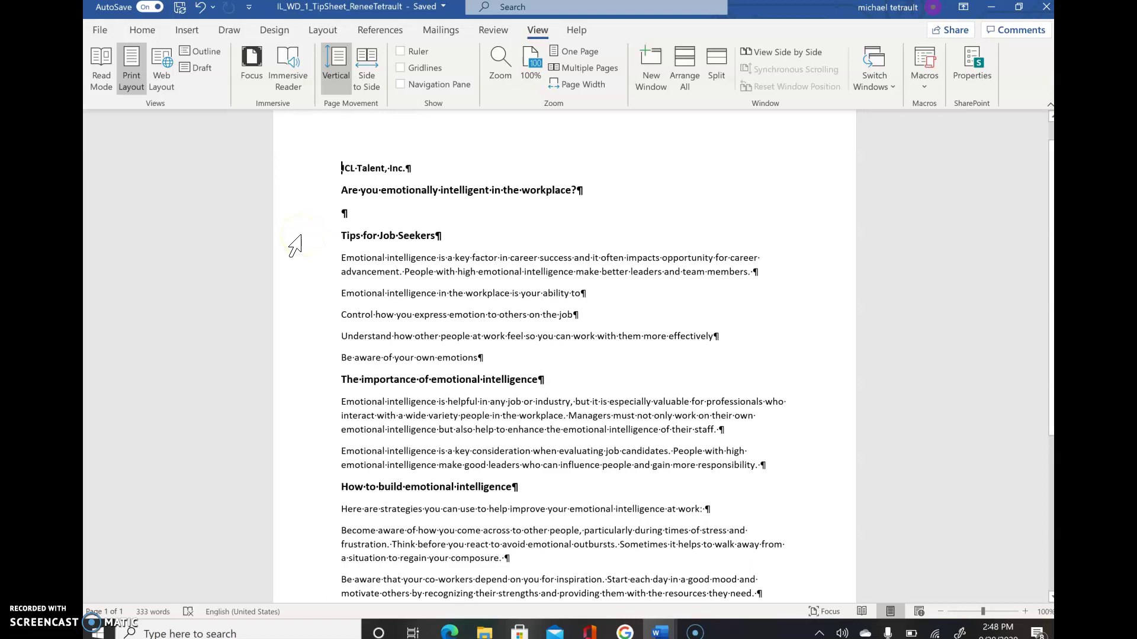
left_click(311, 235)
left_click(314, 237)
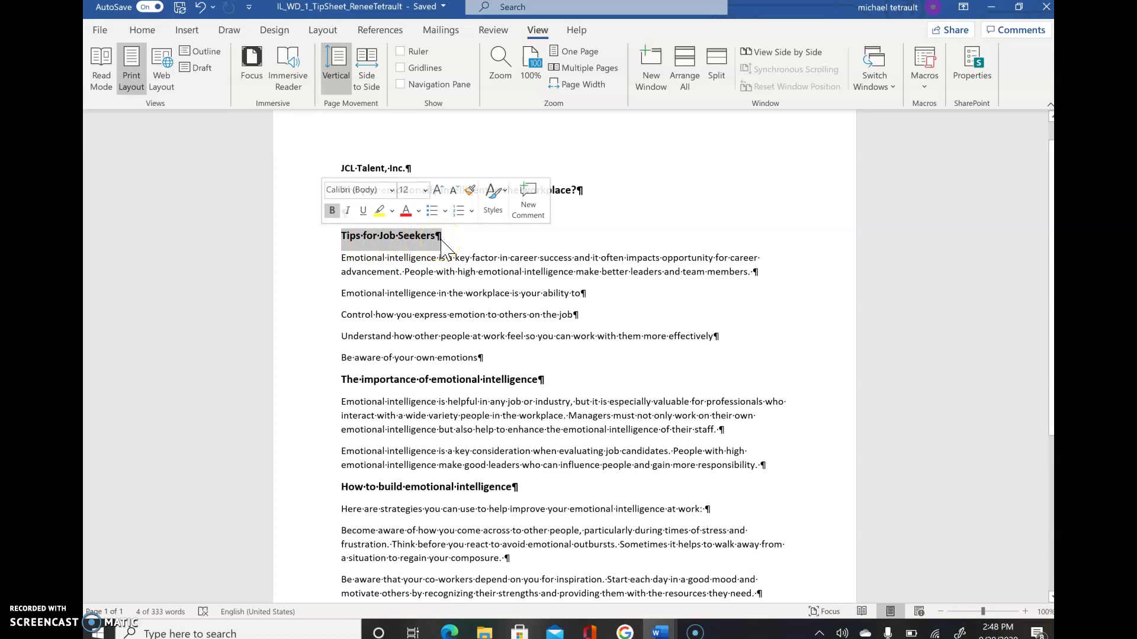
left_click(146, 32)
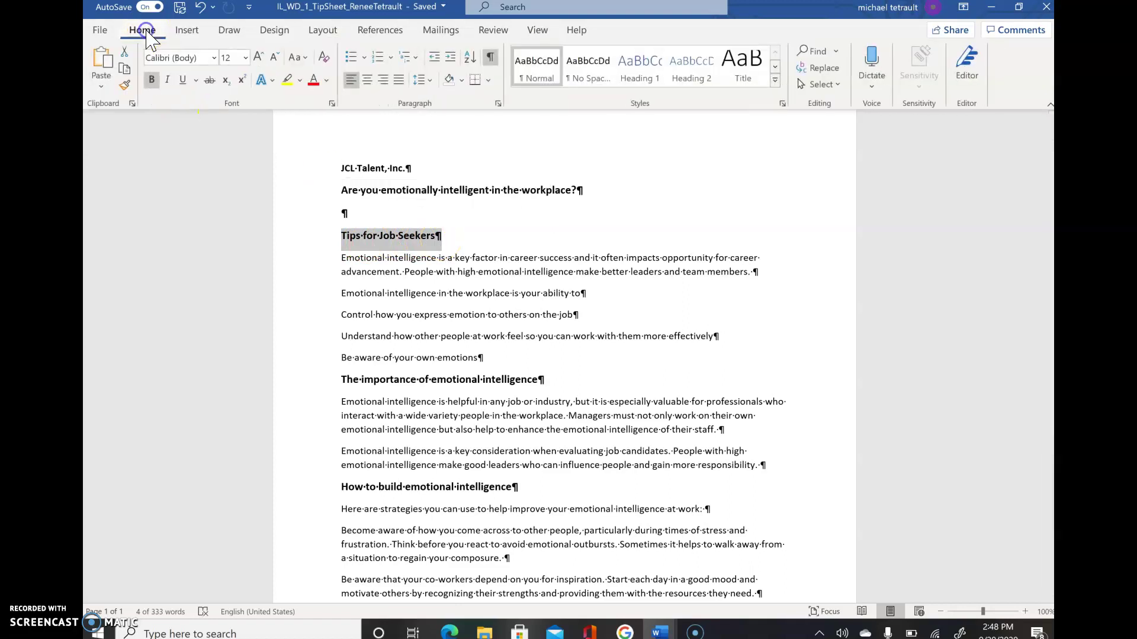
left_click(133, 105)
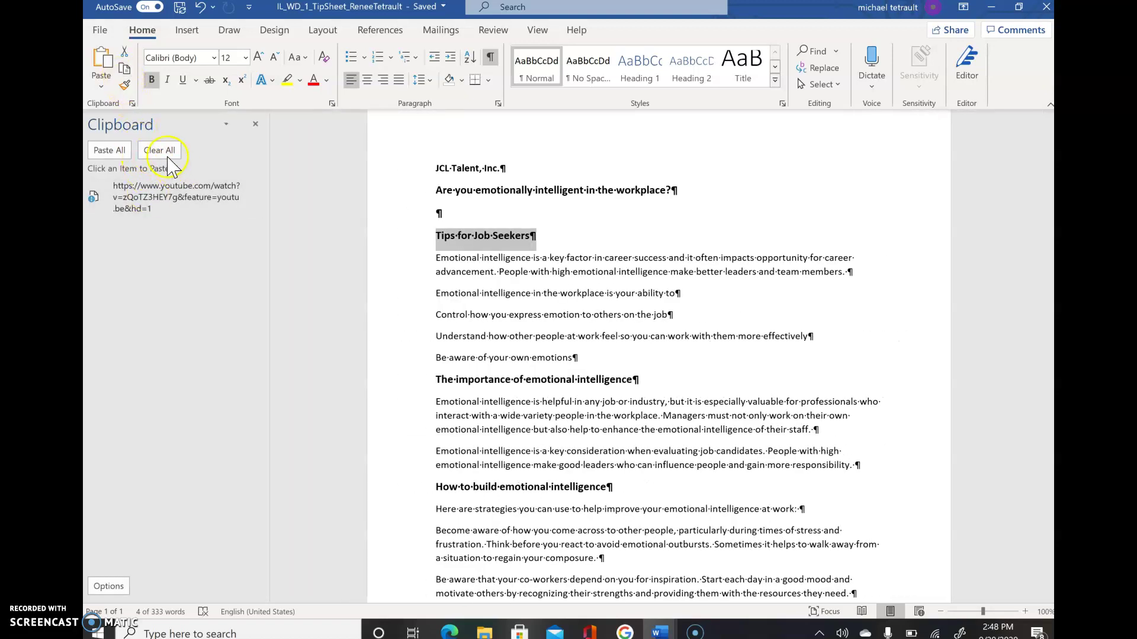
left_click(124, 58)
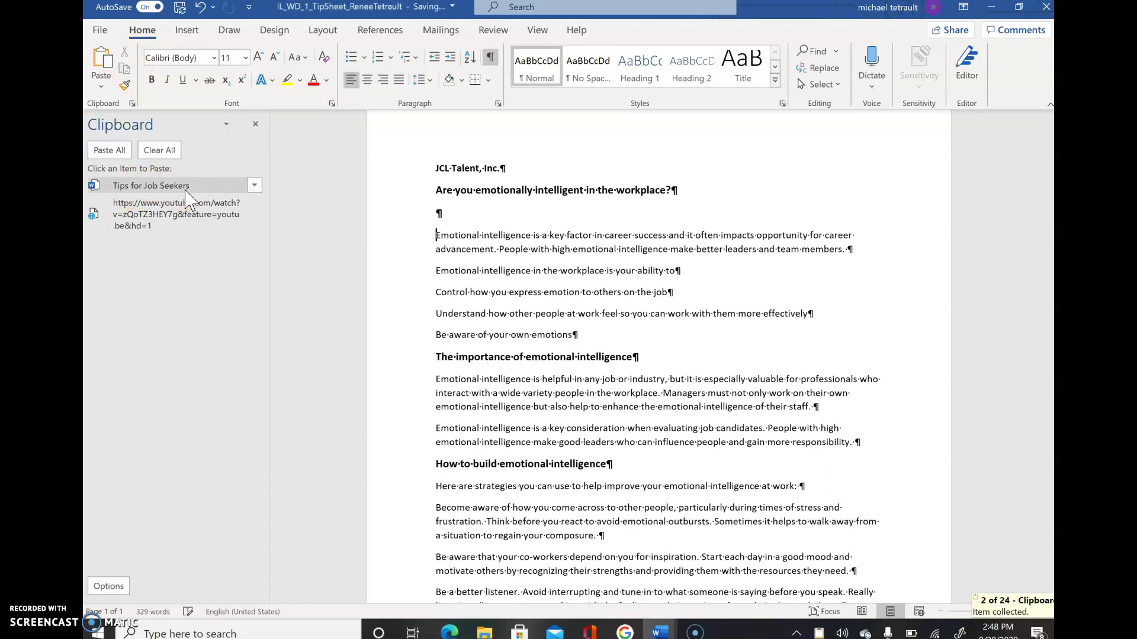
left_click(187, 270)
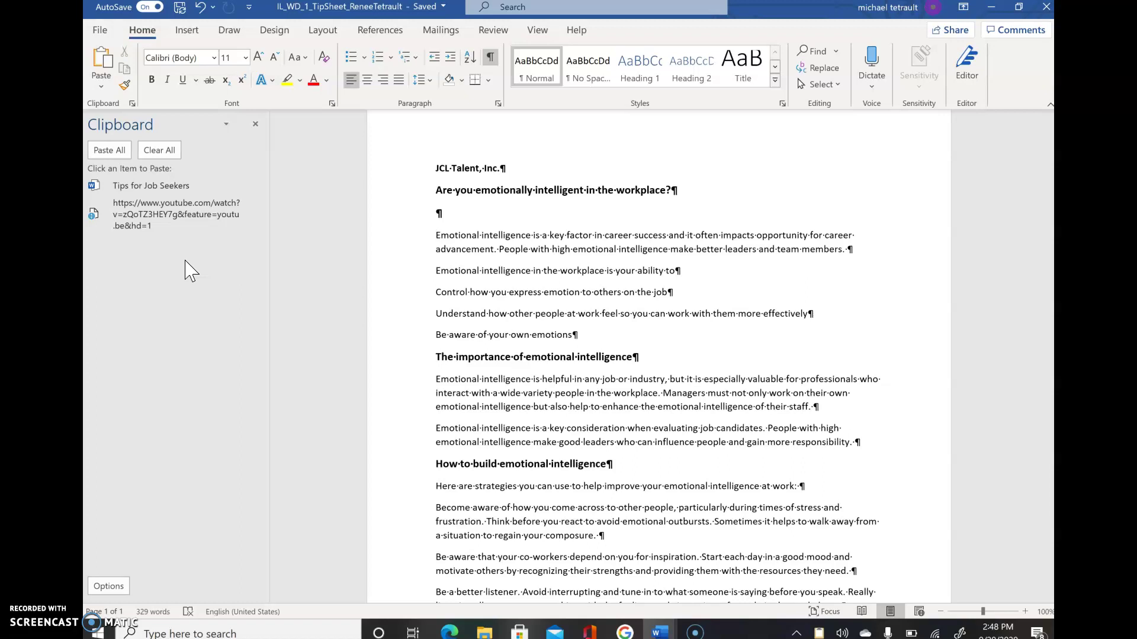
Paste "Tips for Job Seekers" above "Are you emotionally intelligent in the workplace?", undo it, and paste it again from the collected clipboard items.
left_click(437, 191)
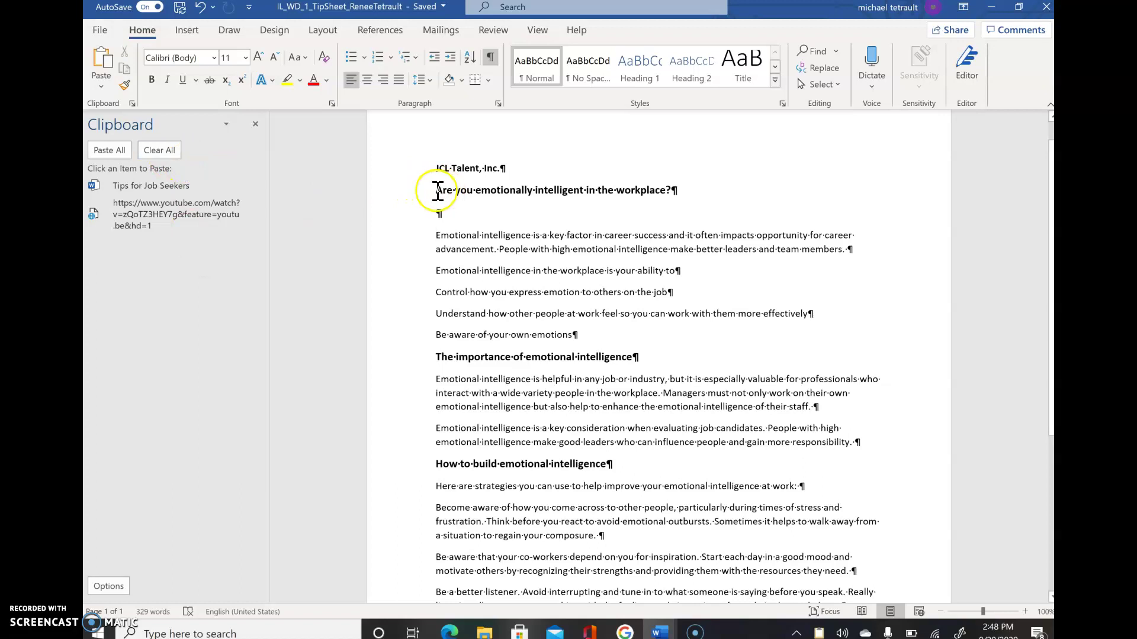
left_click(437, 191)
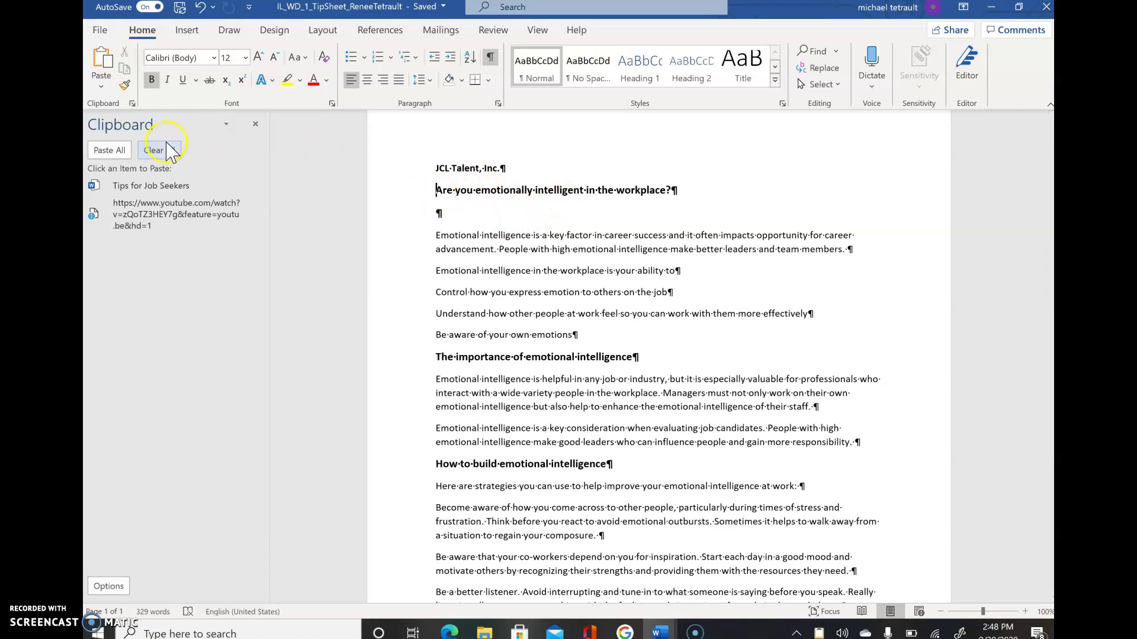
left_click(102, 59)
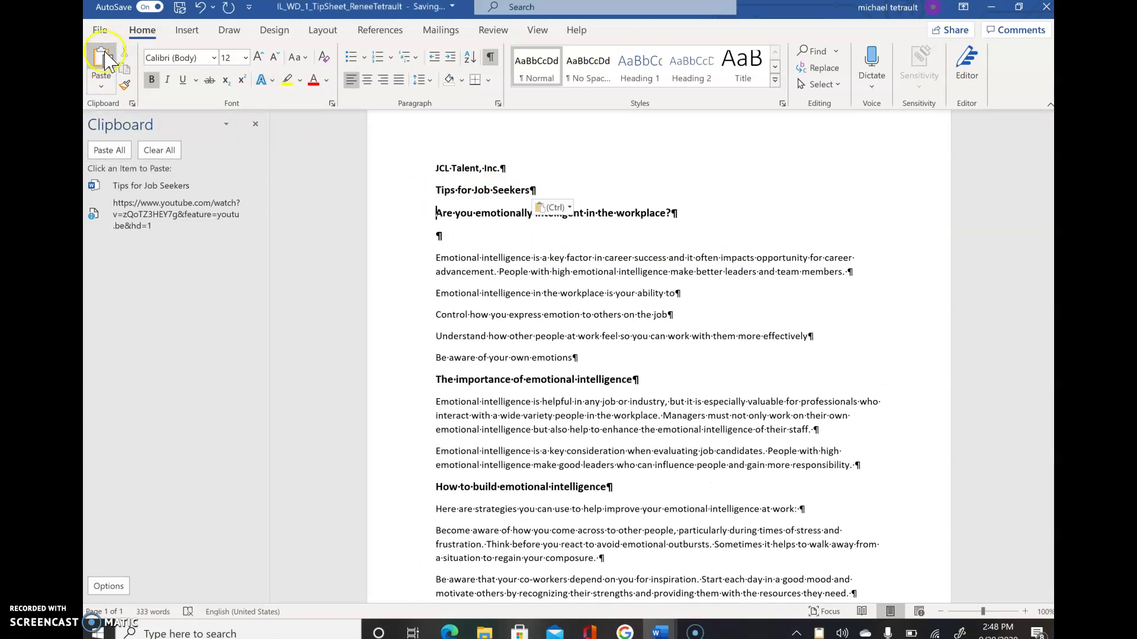
left_click(200, 7)
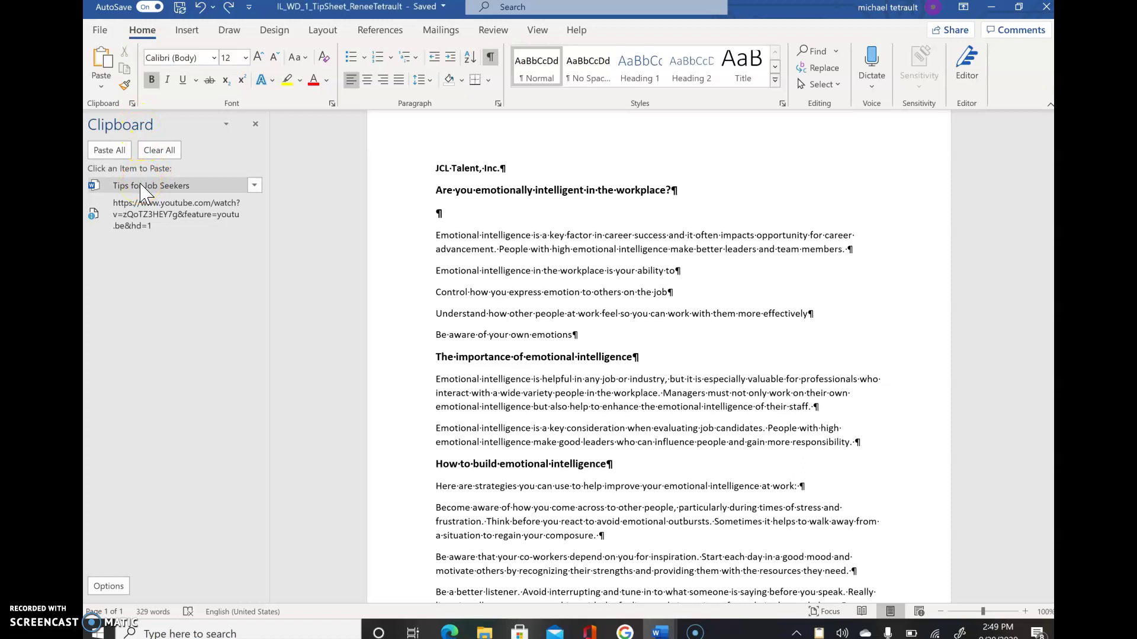
left_click(254, 185)
left_click(235, 200)
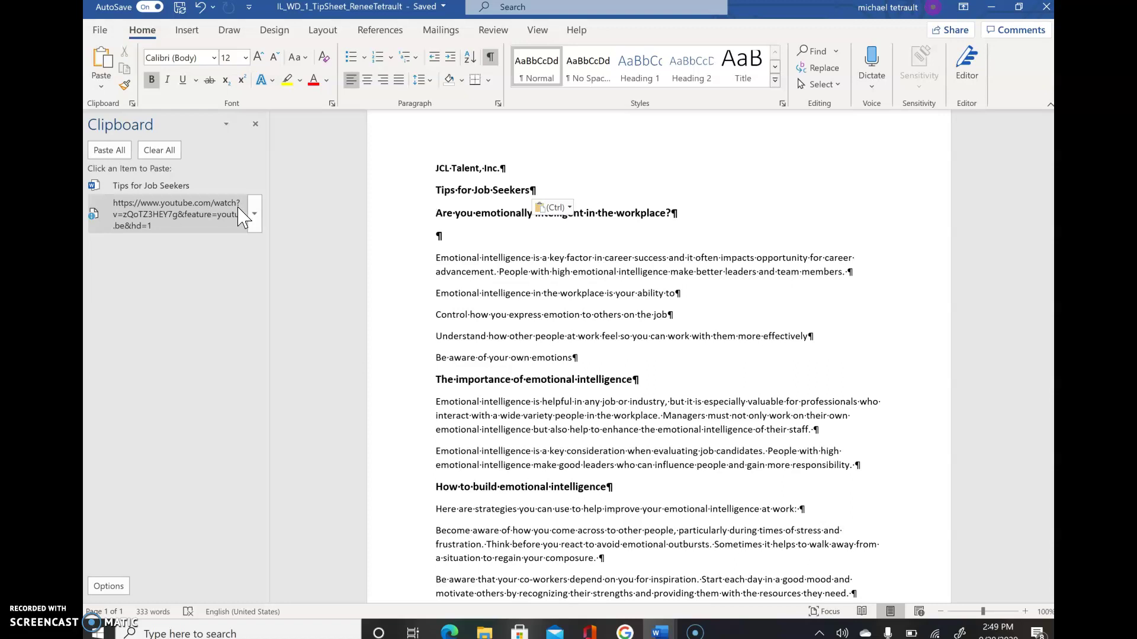
Delete the empty paragraph below "Are you emotionally intelligent in the workplace?".
key("Down")
key("ctrl+z")
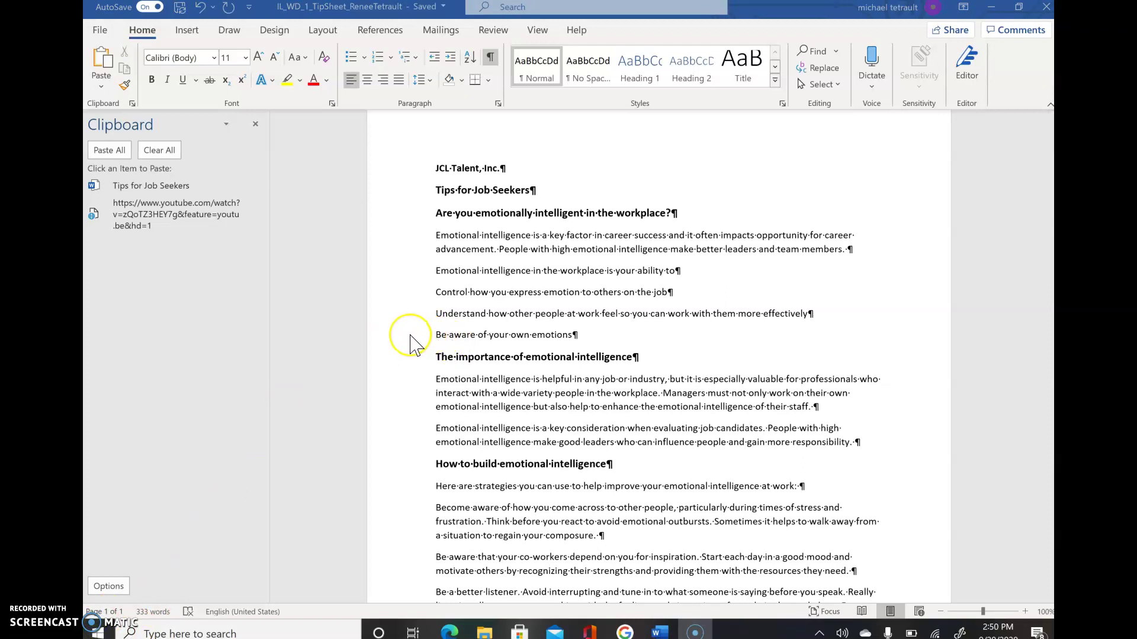
Move the line "Be aware of your own emotions" directly above "Control how you express emotion to others on the job".
left_click(411, 337)
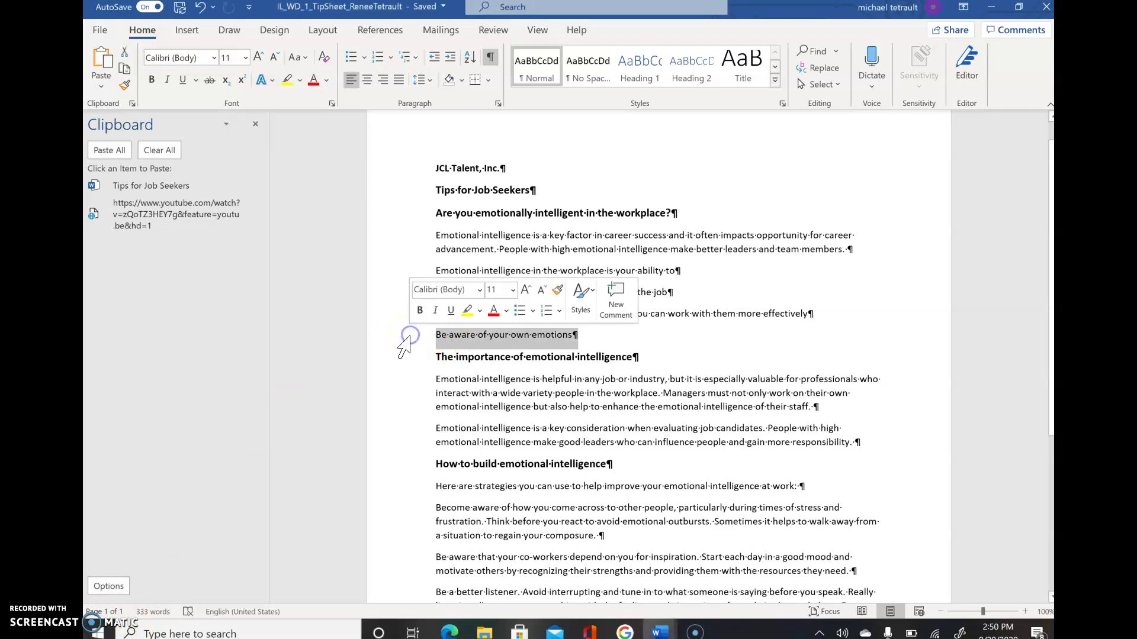
left_click(473, 354)
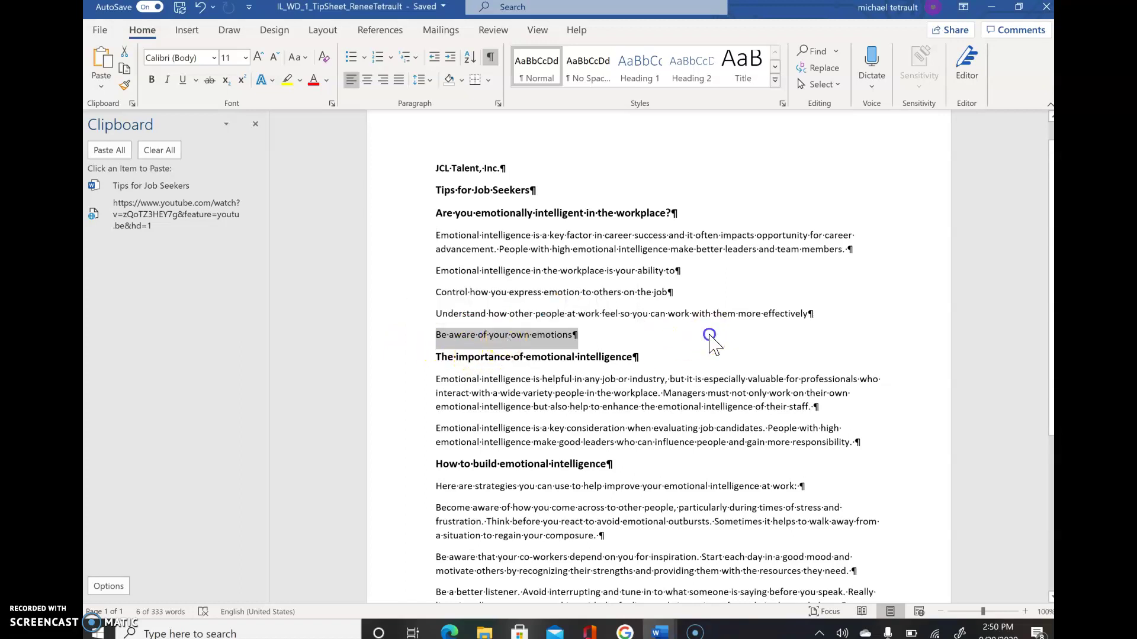
left_click(712, 339)
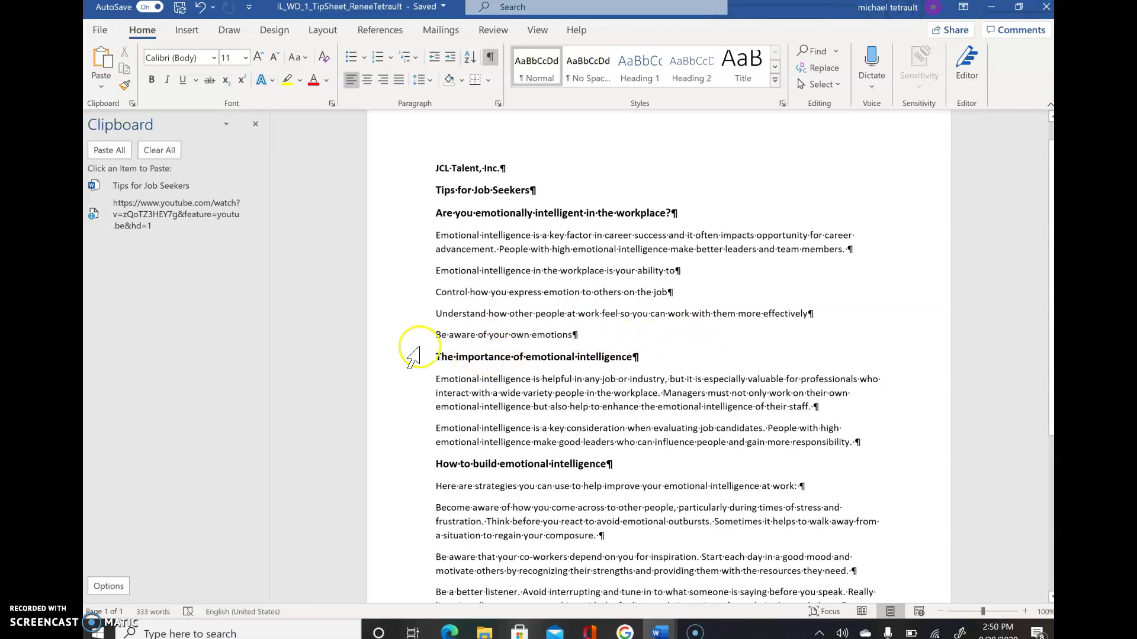
left_click(422, 331)
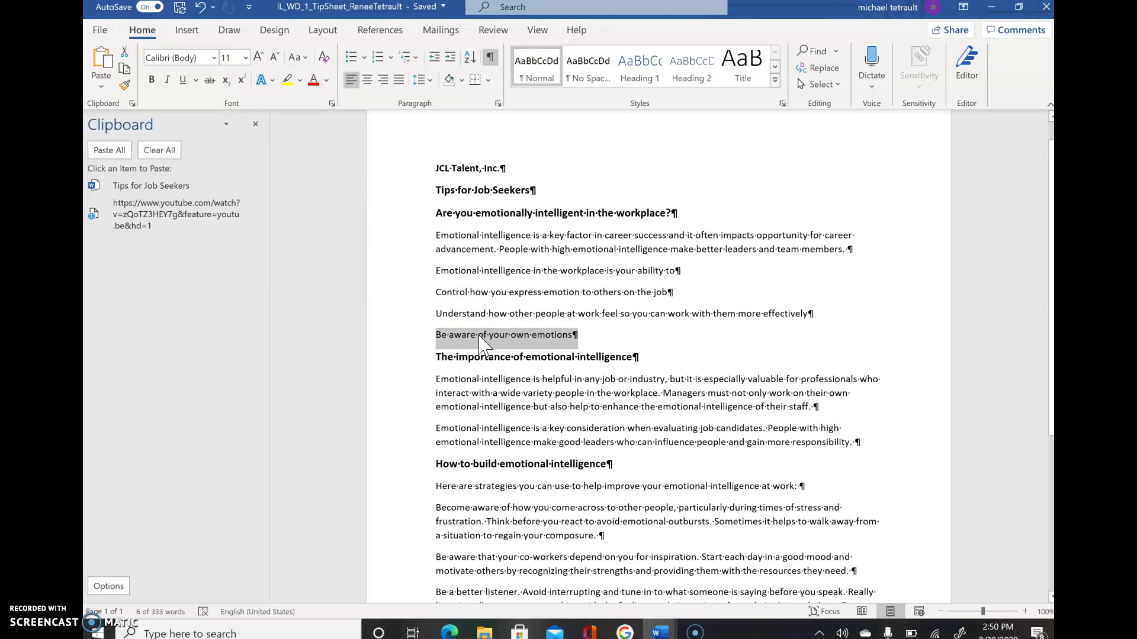
left_click_drag(478, 337, 439, 298)
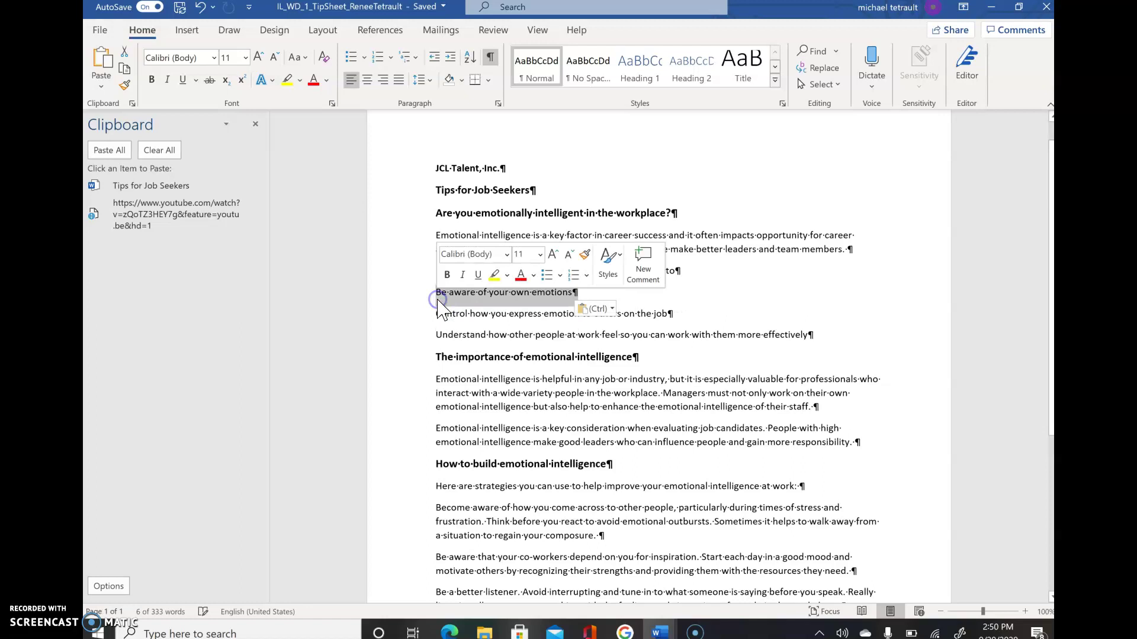
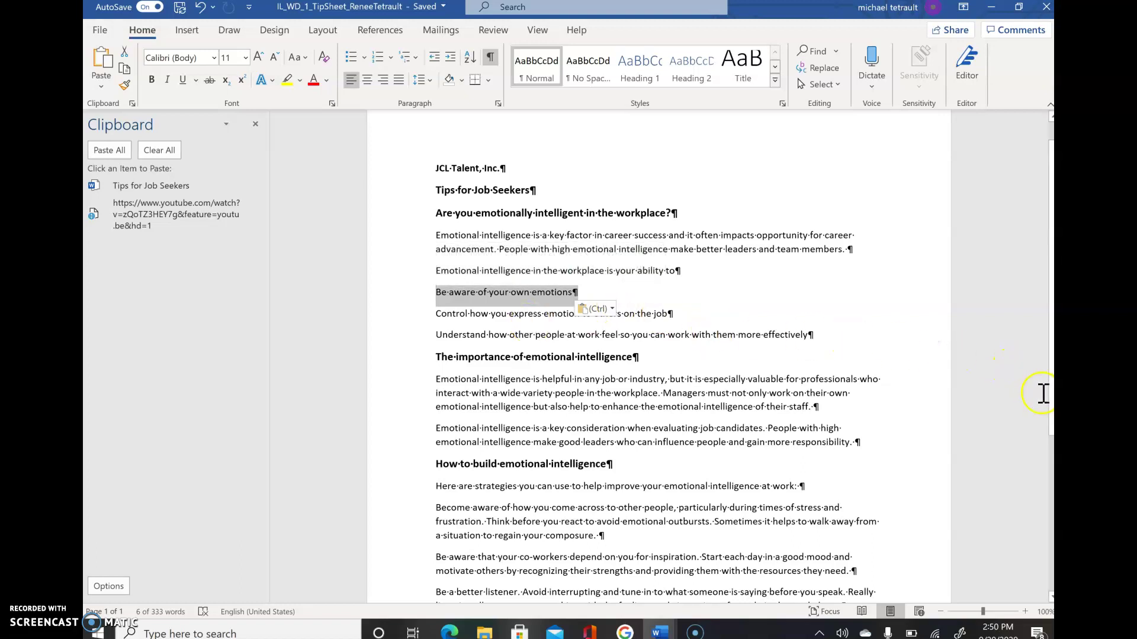
Copy the words "more detailed" from the "For more detailed information" heading near the end of the document.
left_click_drag(1050, 415, 1050, 536)
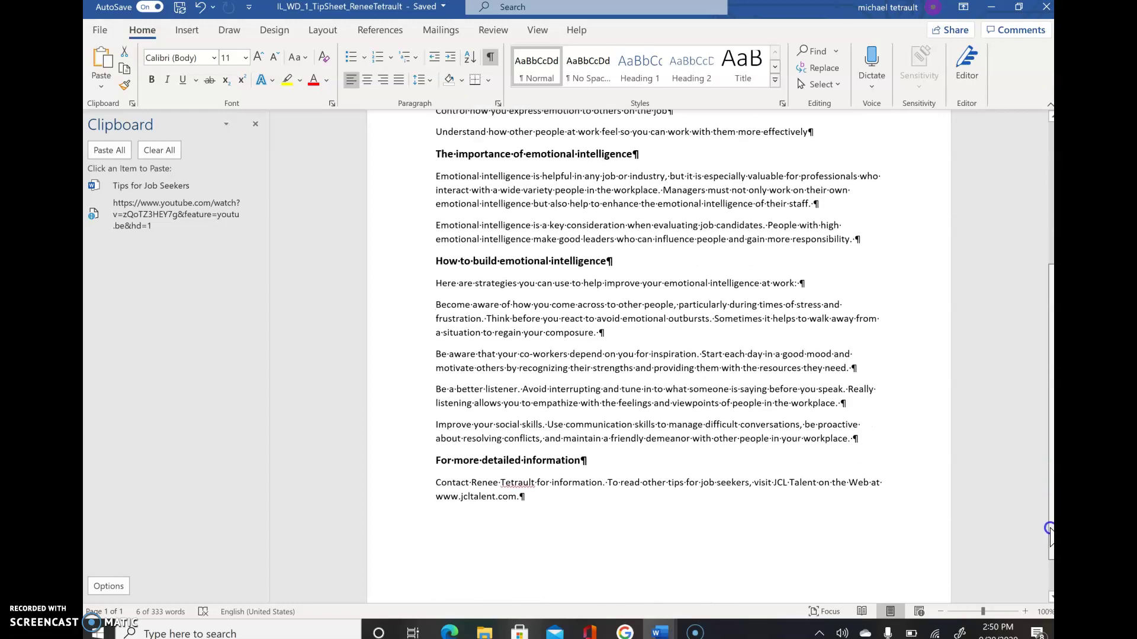
left_click(682, 525)
left_click_drag(456, 467, 525, 467)
key("ctrl+c")
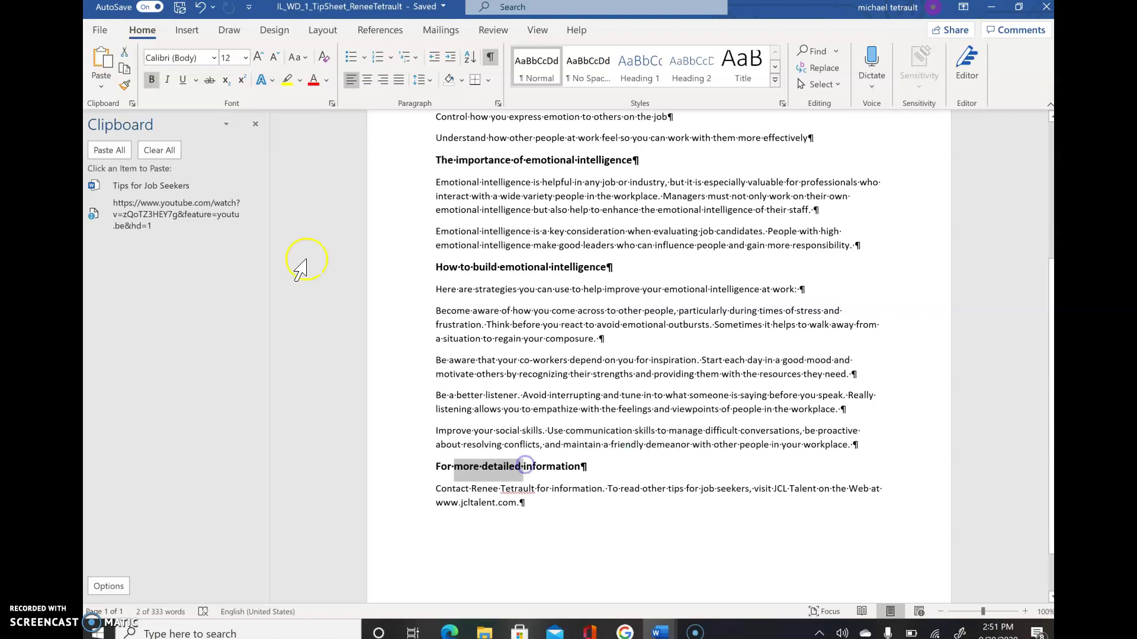
left_click(126, 71)
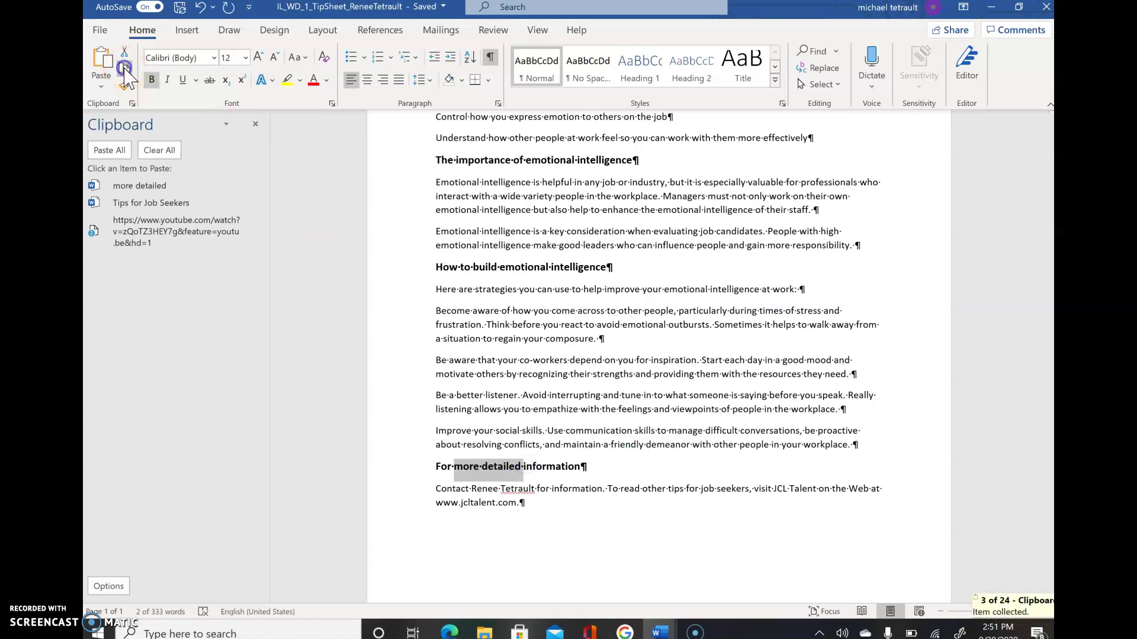
Paste "more detailed" before "information" in the contact sentence, keep text only, and undo the paste.
left_click(552, 489)
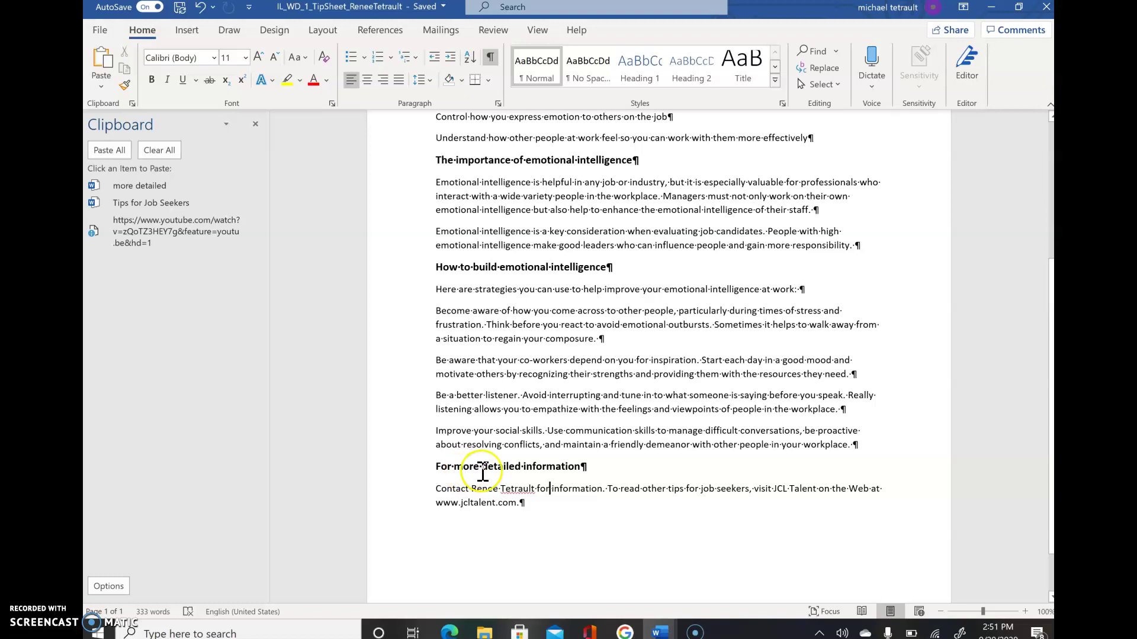
left_click(106, 59)
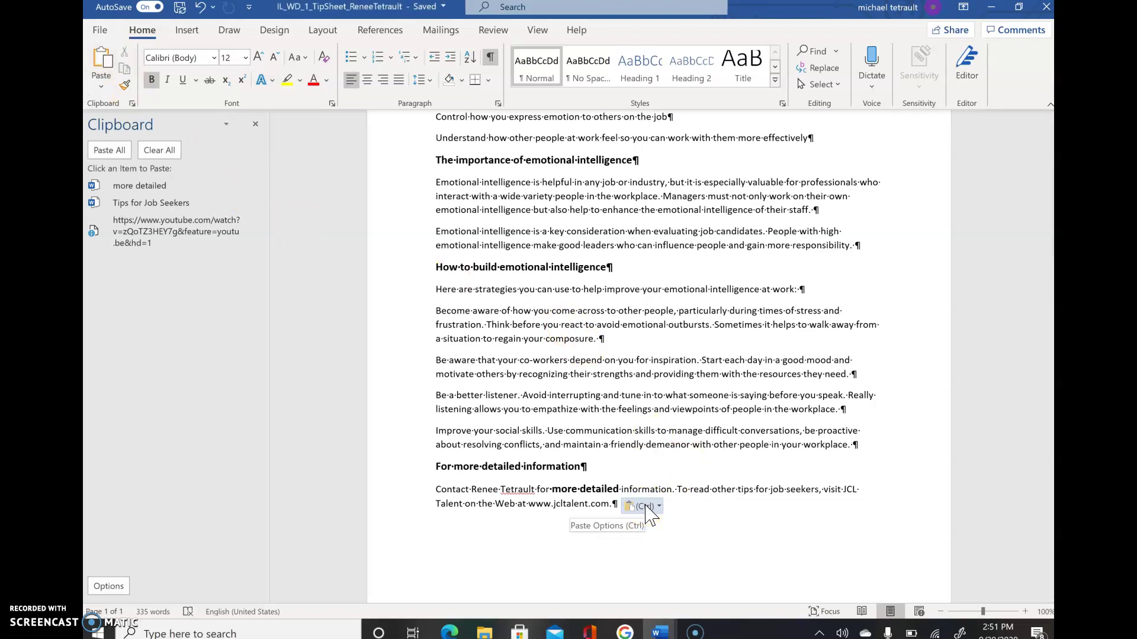
left_click(644, 506)
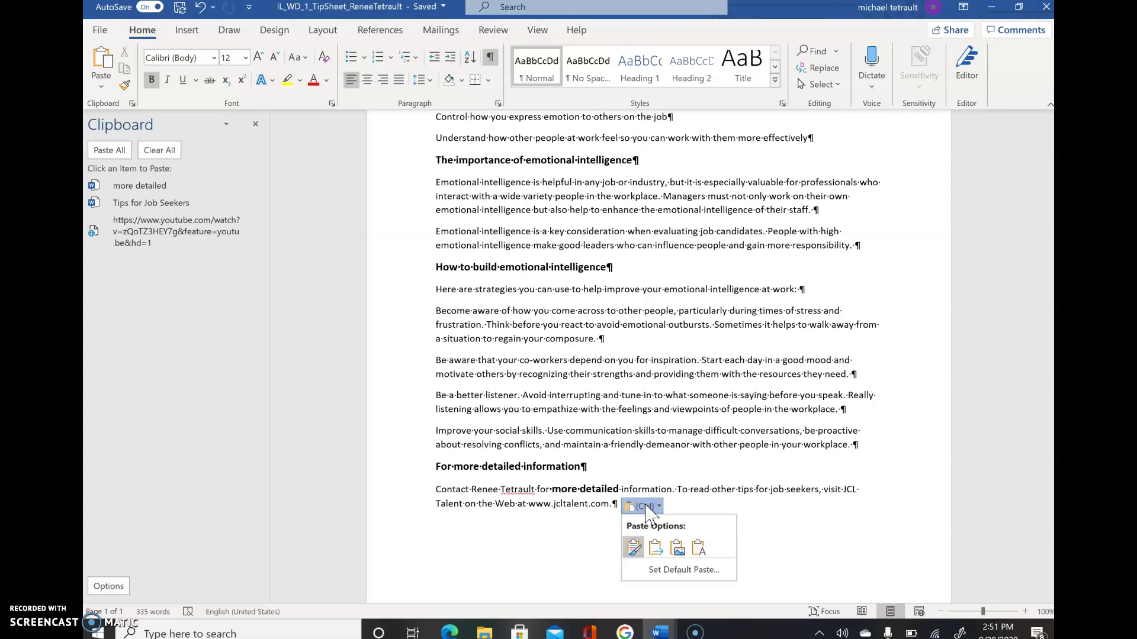
left_click(633, 550)
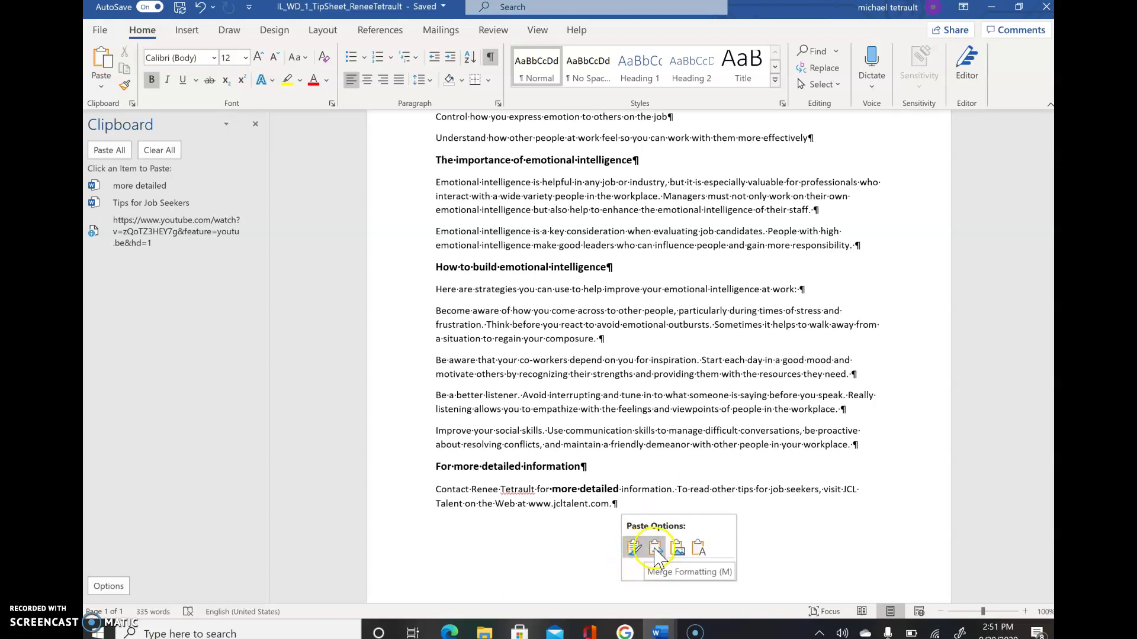
left_click(698, 548)
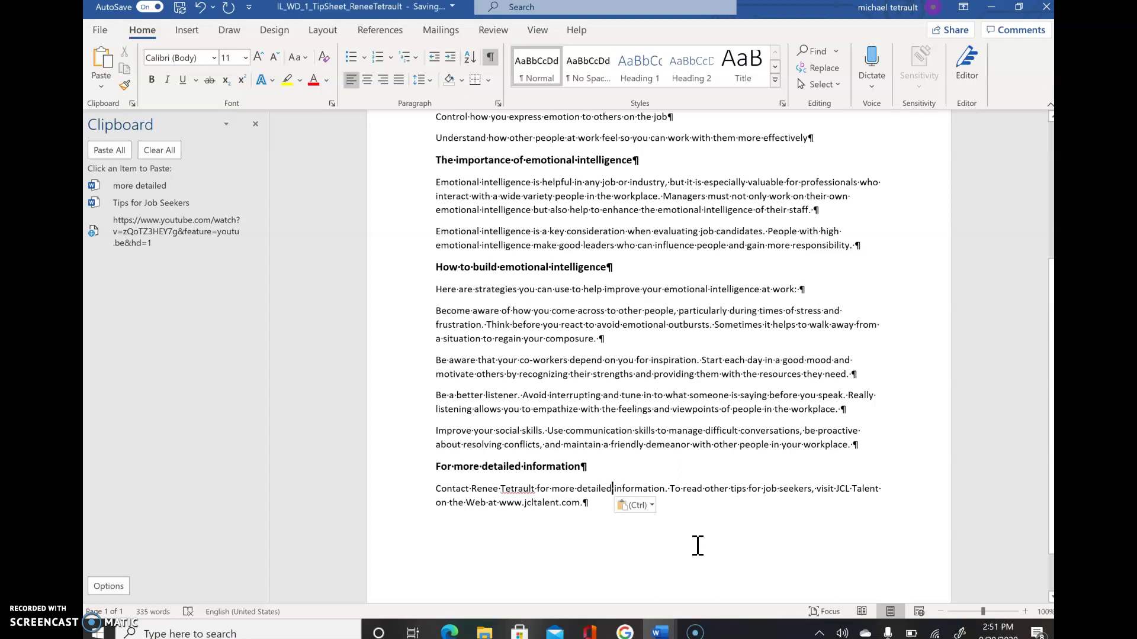
left_click(200, 7)
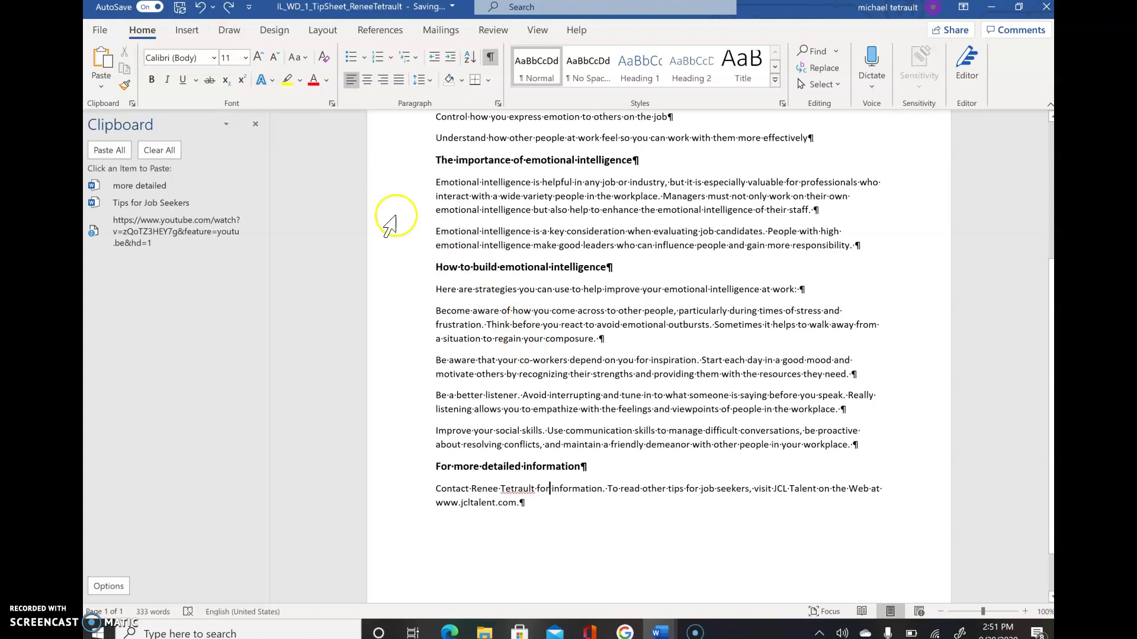
Move "more detailed" from the last heading to before "information" in the contact sentence, and undo the move.
left_click(459, 471)
left_click_drag(458, 471, 524, 467)
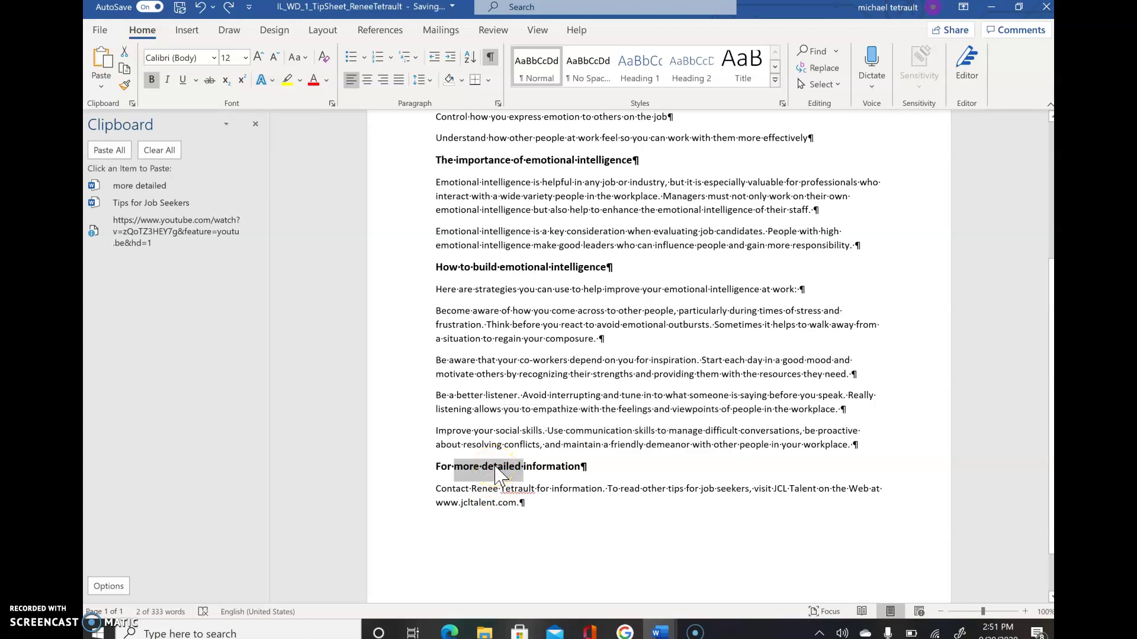
left_click_drag(496, 470, 552, 496)
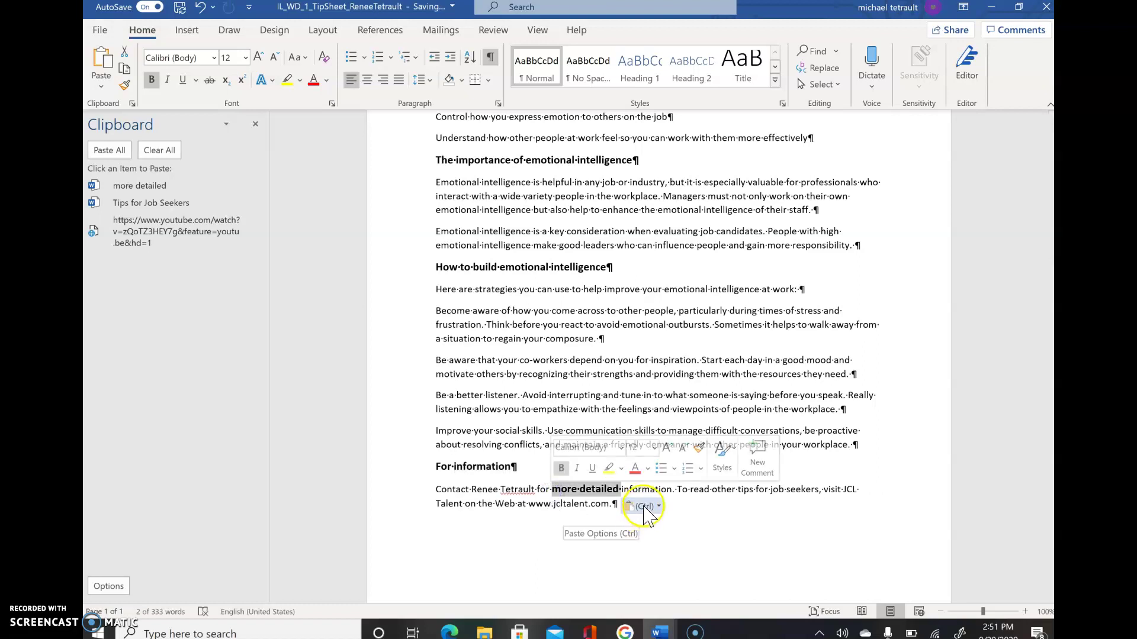
left_click(642, 508)
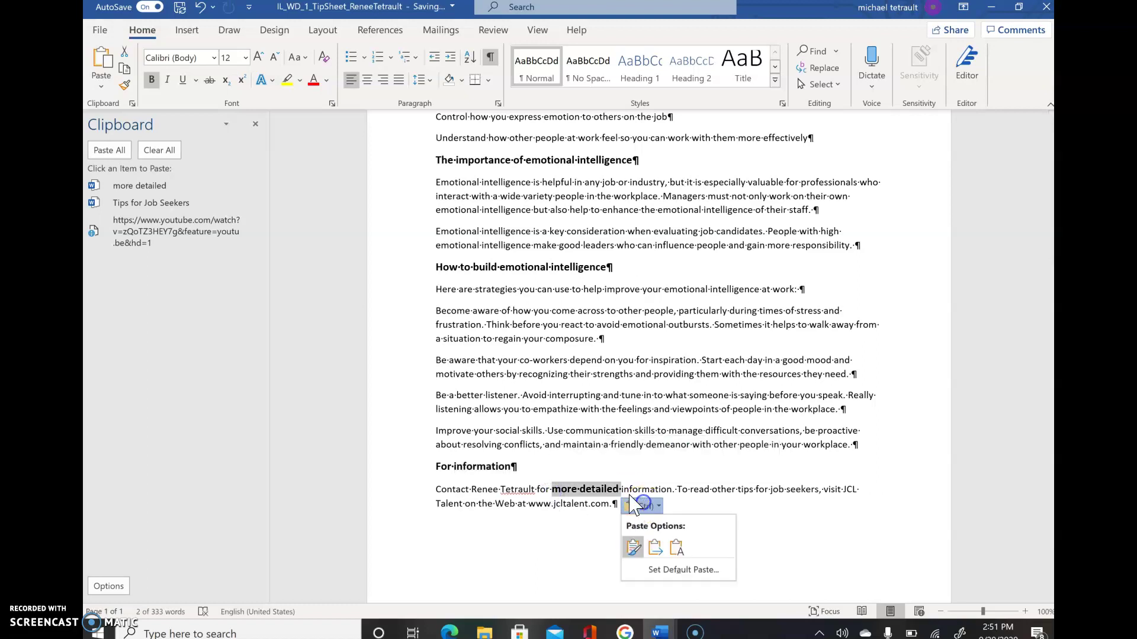
left_click(200, 7)
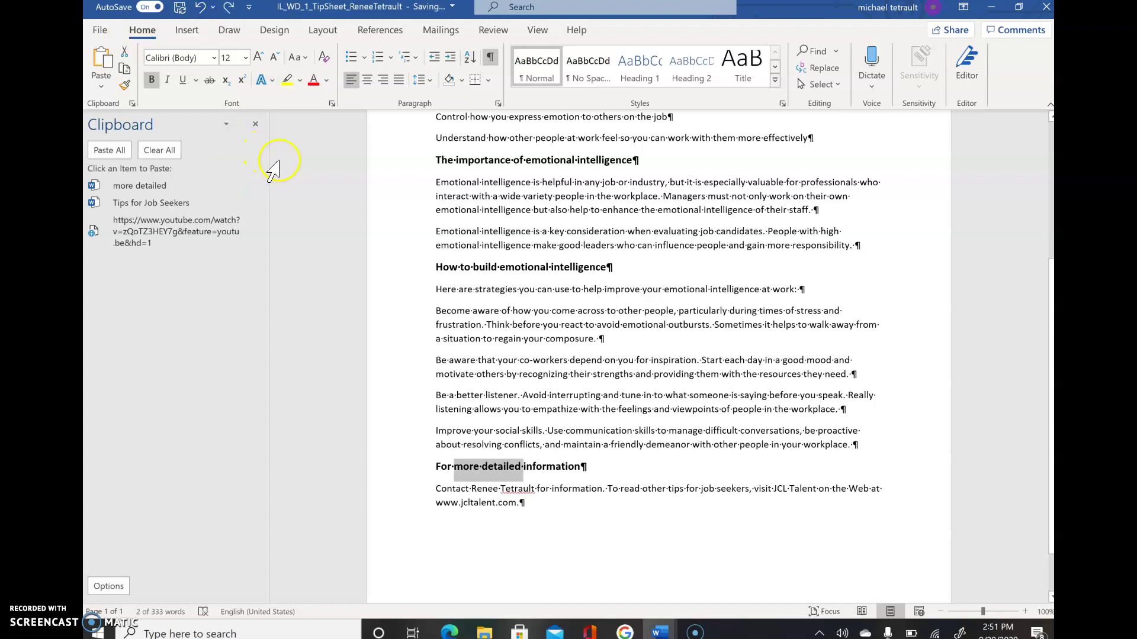
left_click(425, 359)
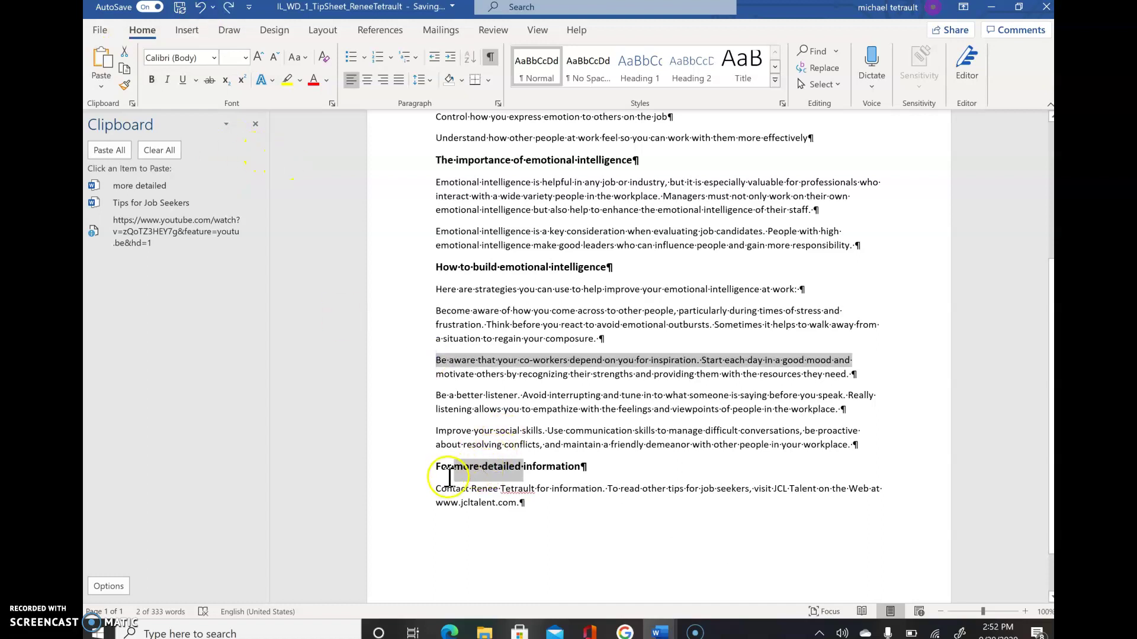
left_click_drag(449, 477, 456, 473)
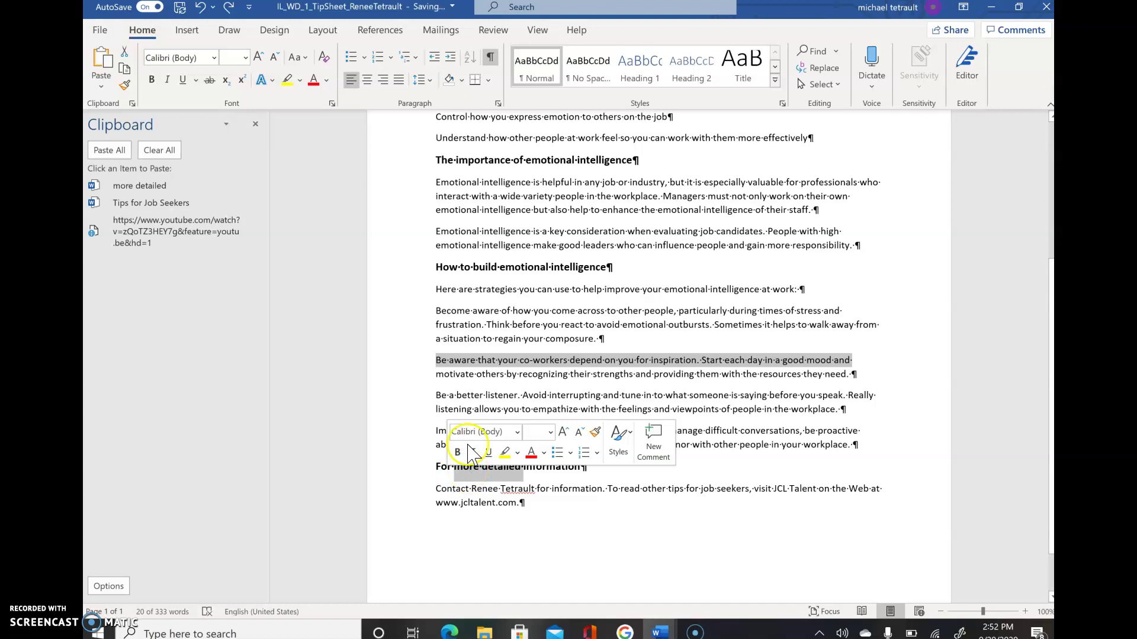
left_click(517, 432)
left_click(525, 511)
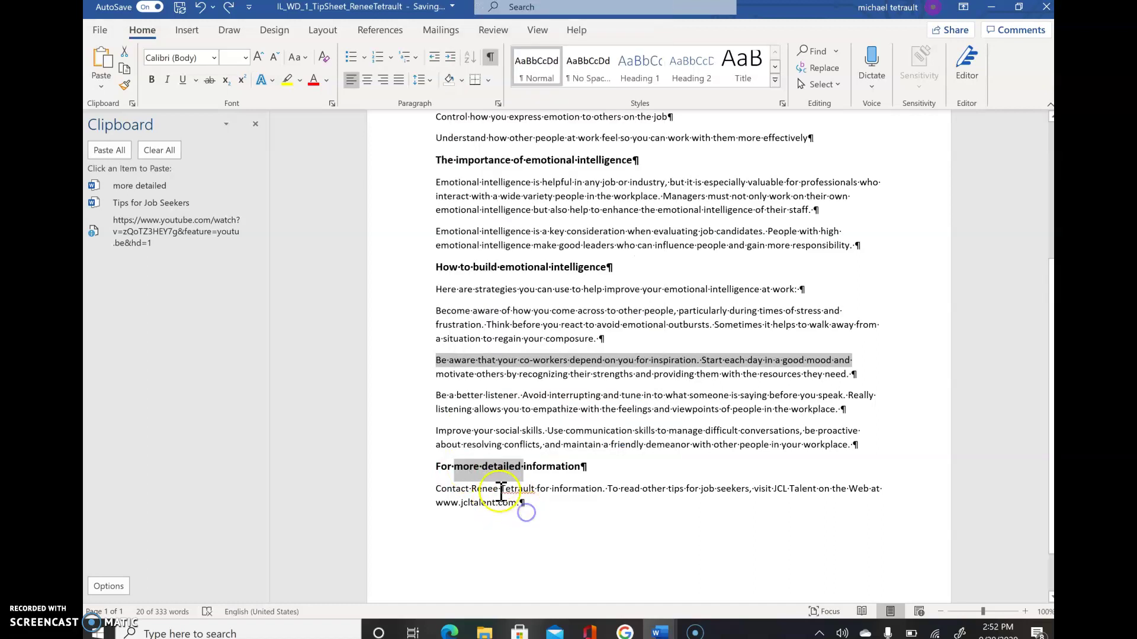
Copy "more detailed" from the last heading directly to before "information" in the contact sentence, keeping text only, and dismiss the paste options.
left_click(483, 477)
left_click(460, 470)
left_click_drag(460, 470, 509, 469)
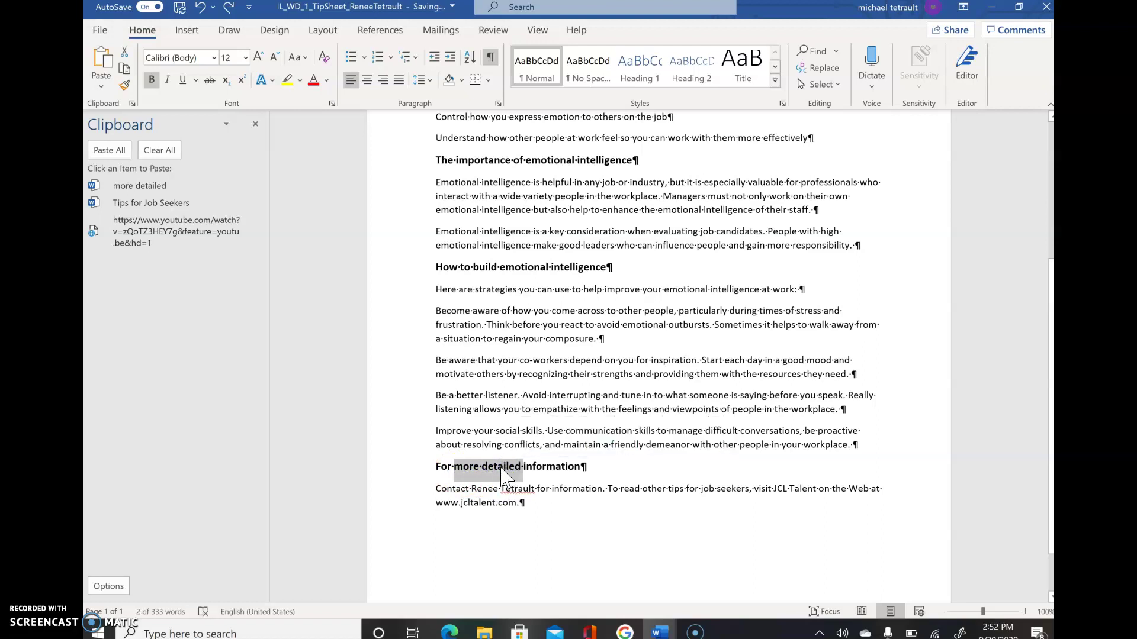
left_click_drag(504, 445, 550, 495)
left_click(491, 444)
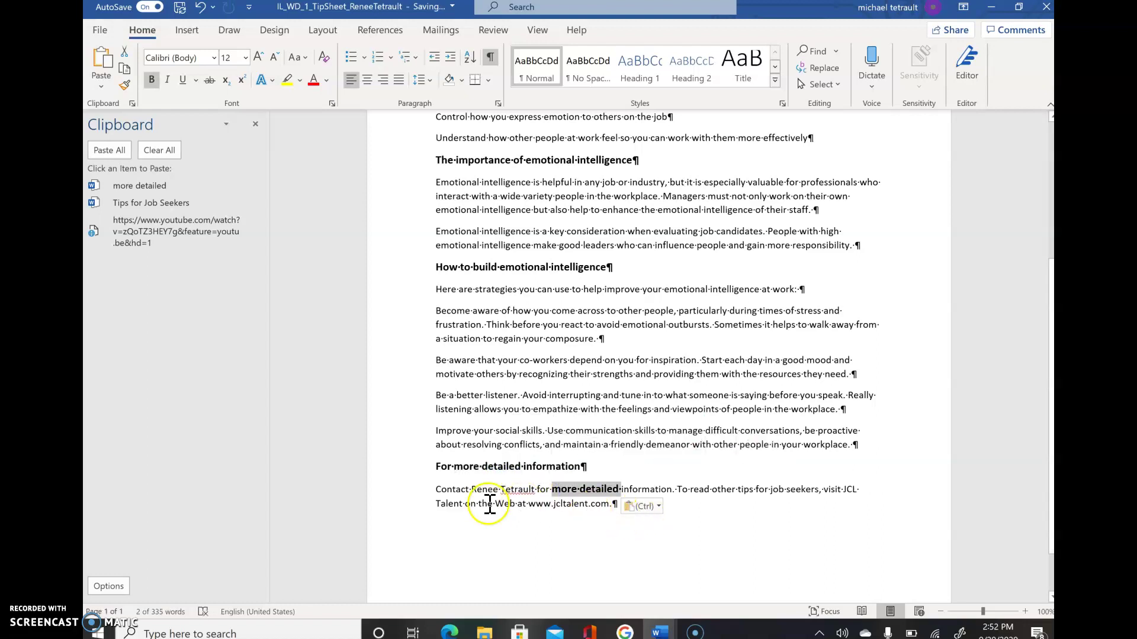
left_click(651, 506)
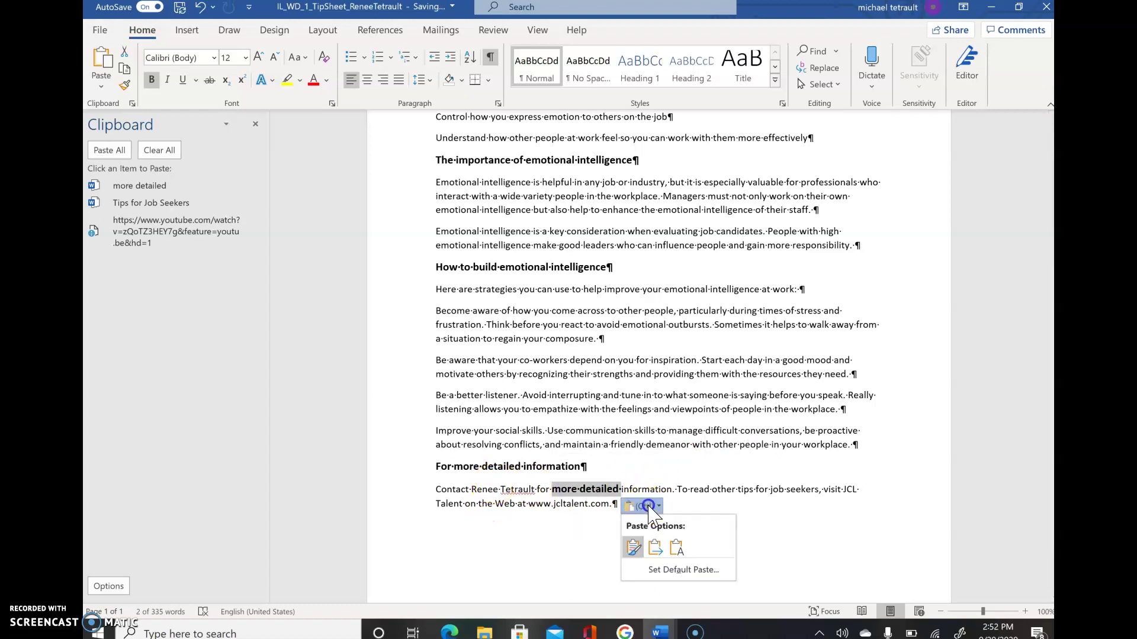
left_click(674, 547)
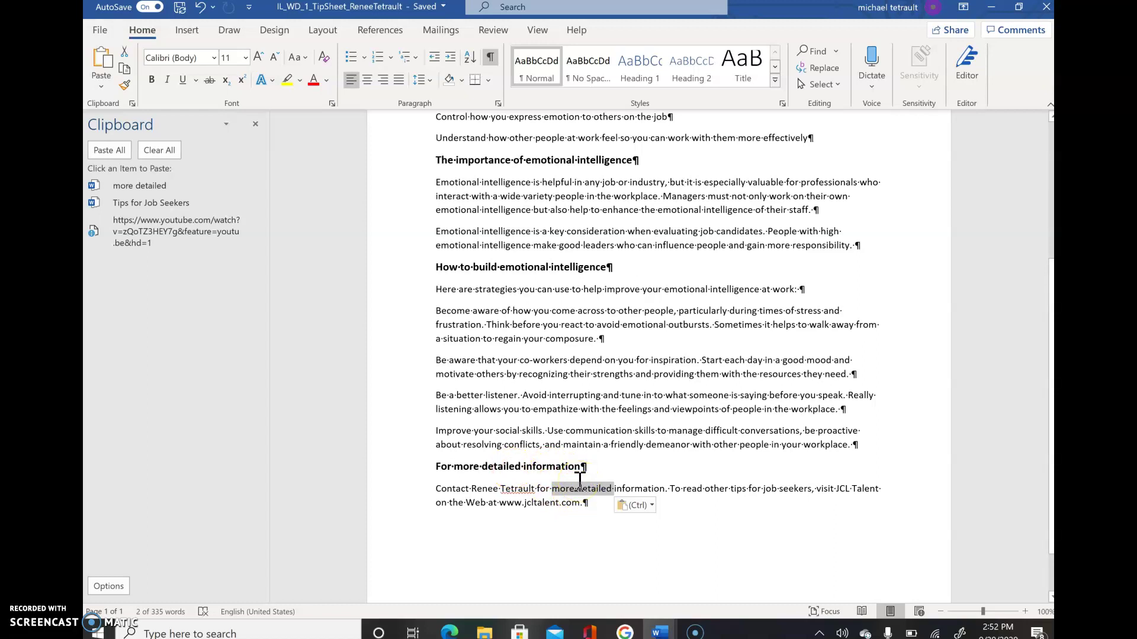
left_click(662, 514)
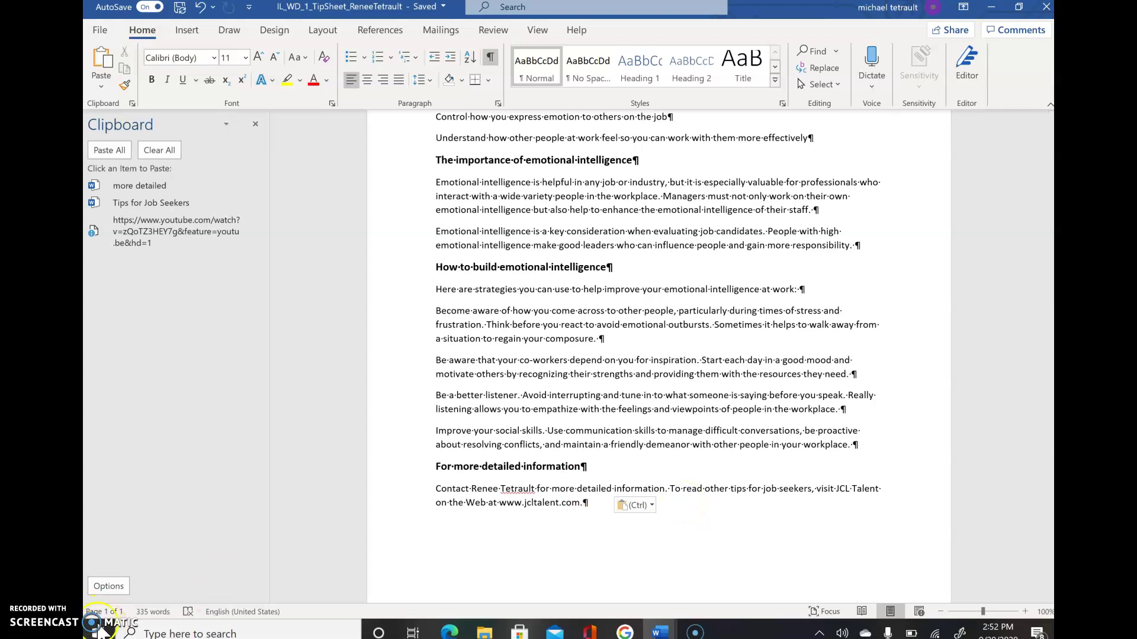
left_click(645, 507)
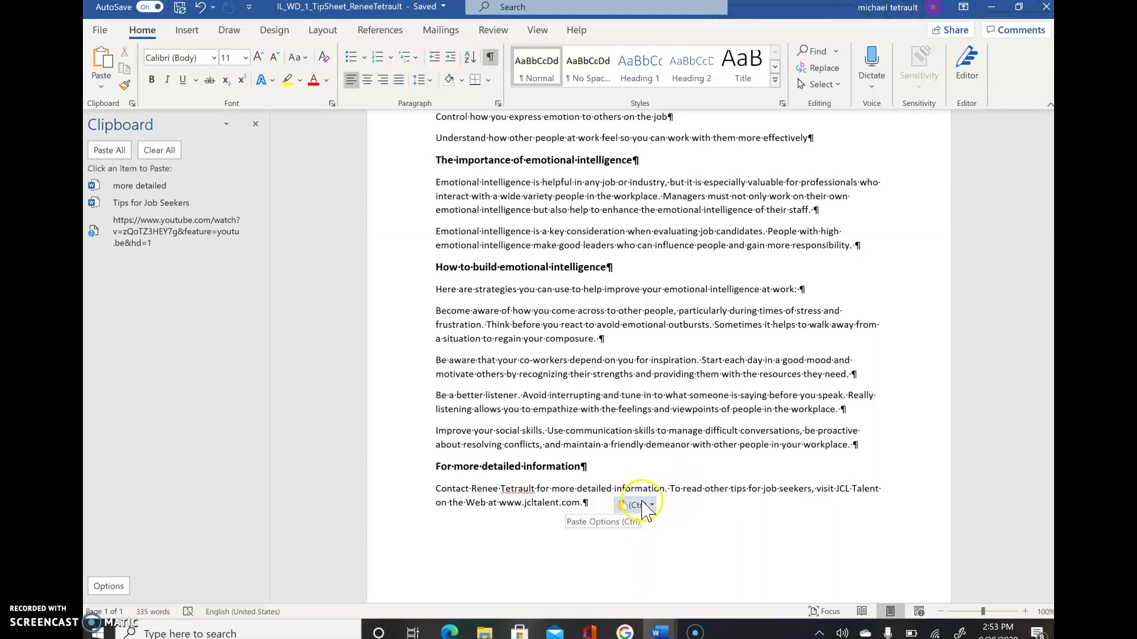
key("Escape")
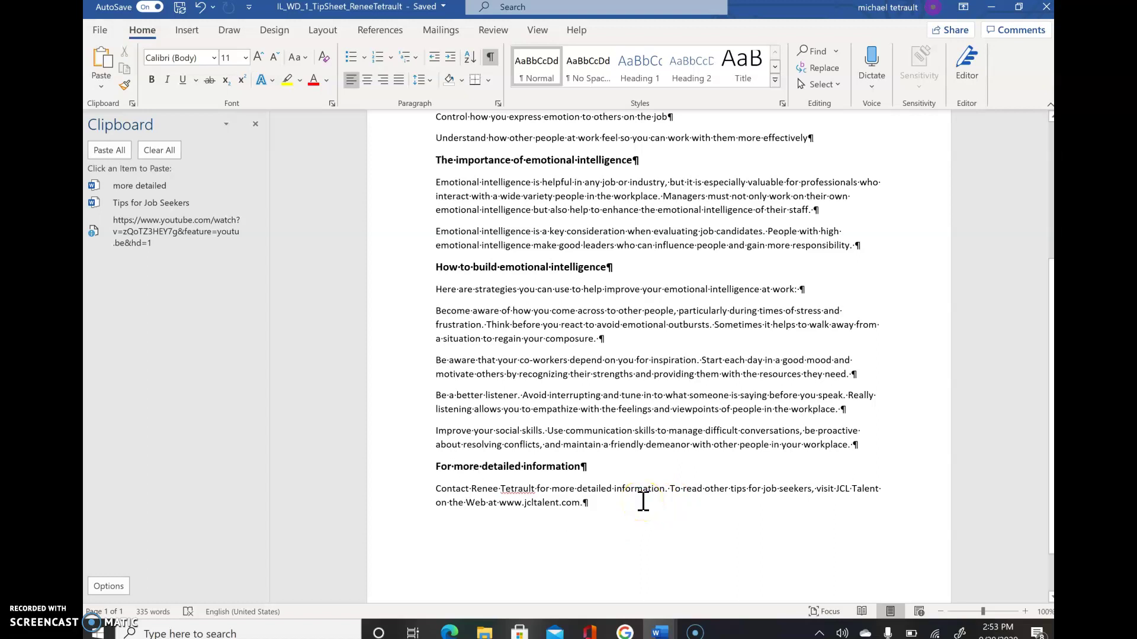
Format the "JCL Talent, Inc." line at the document's start in Berlin Sans FB Demi, size 18.
key("ctrl+Home")
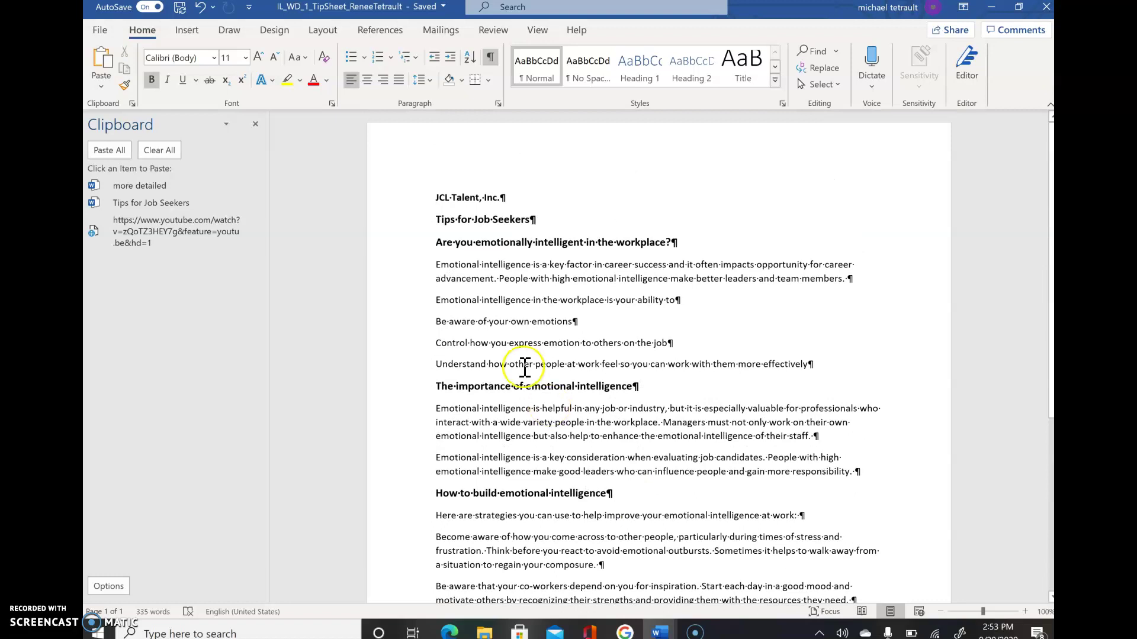
left_click(407, 207)
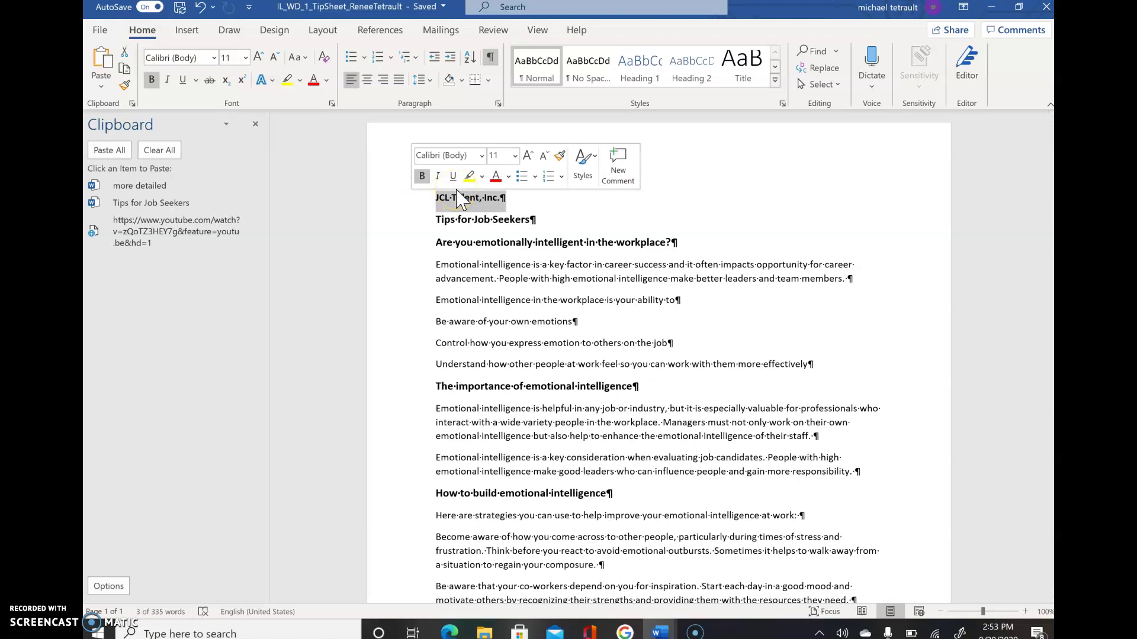
left_click(482, 156)
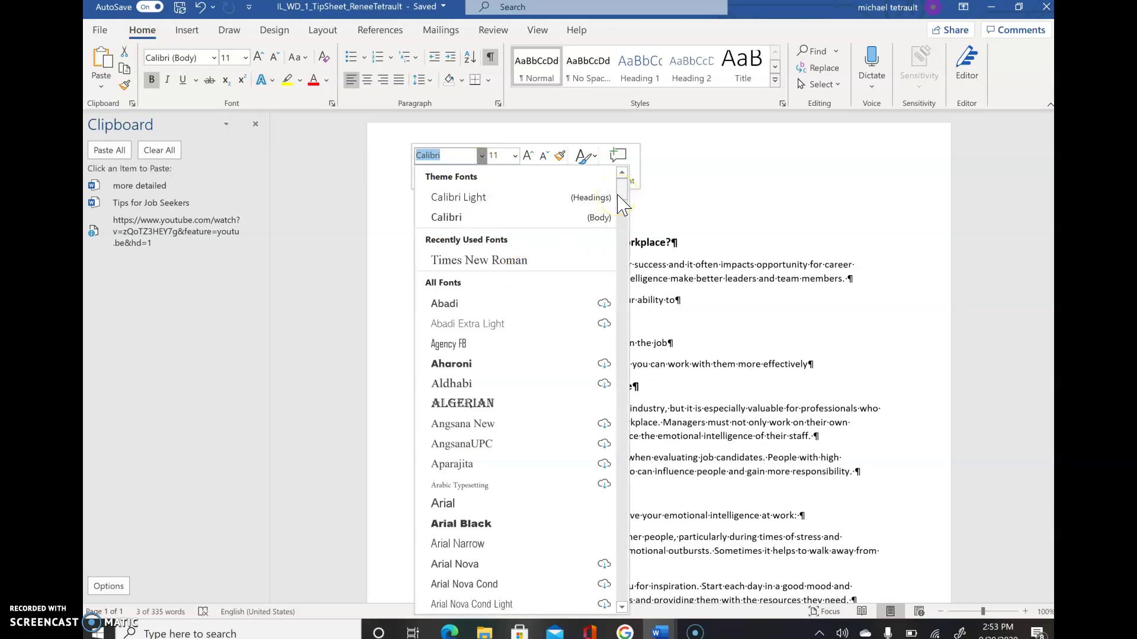
left_click_drag(622, 204, 631, 220)
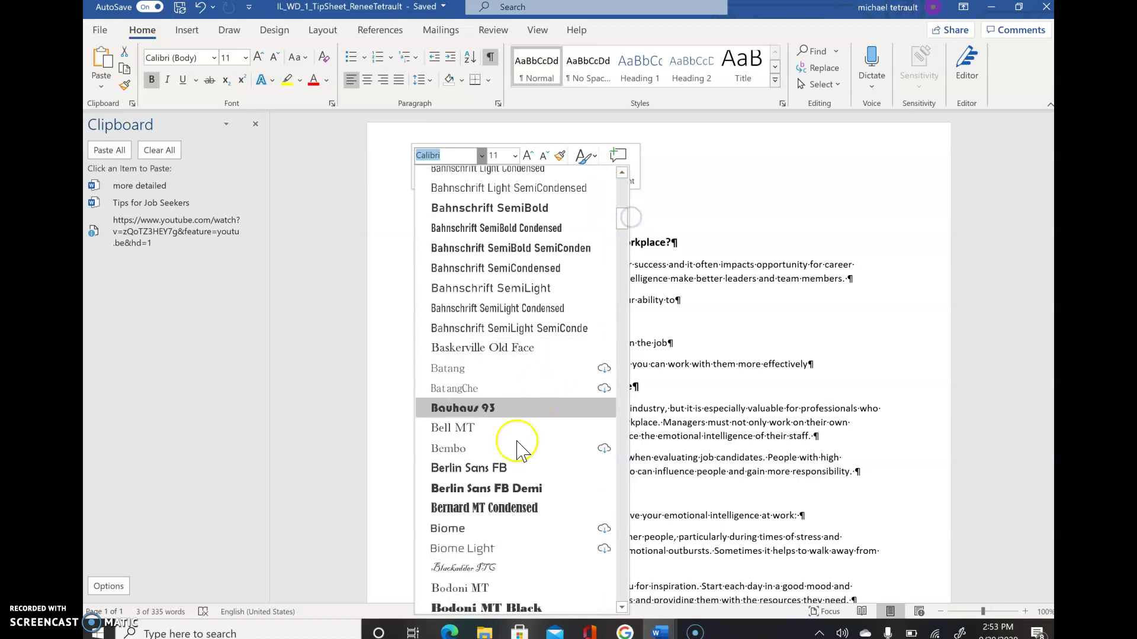
left_click(523, 488)
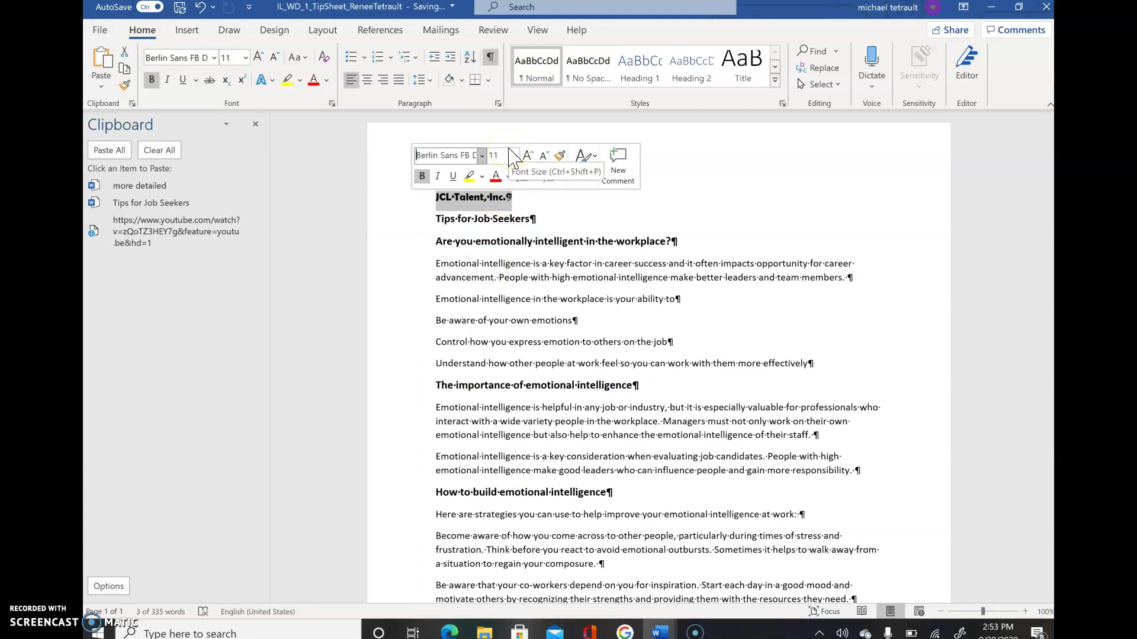
left_click(517, 155)
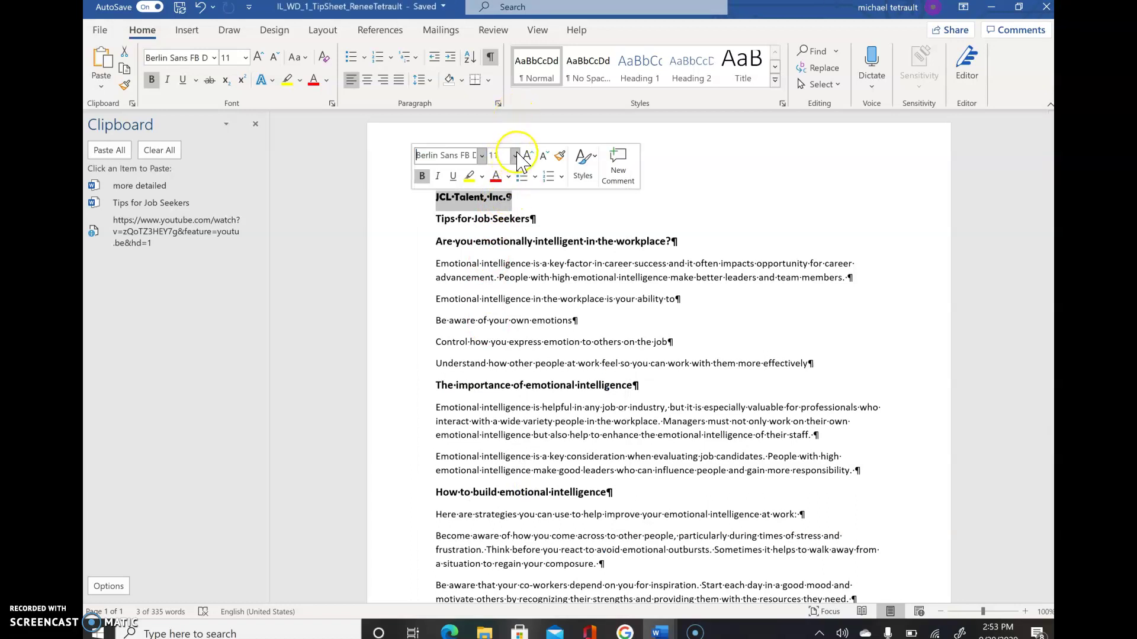
left_click(514, 155)
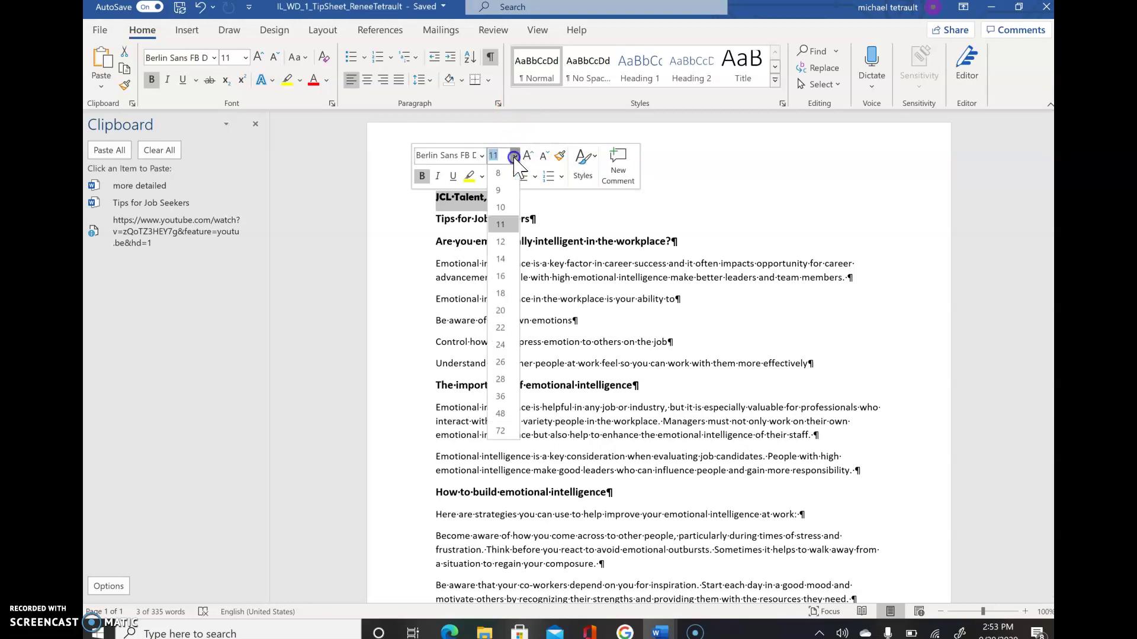
left_click(499, 293)
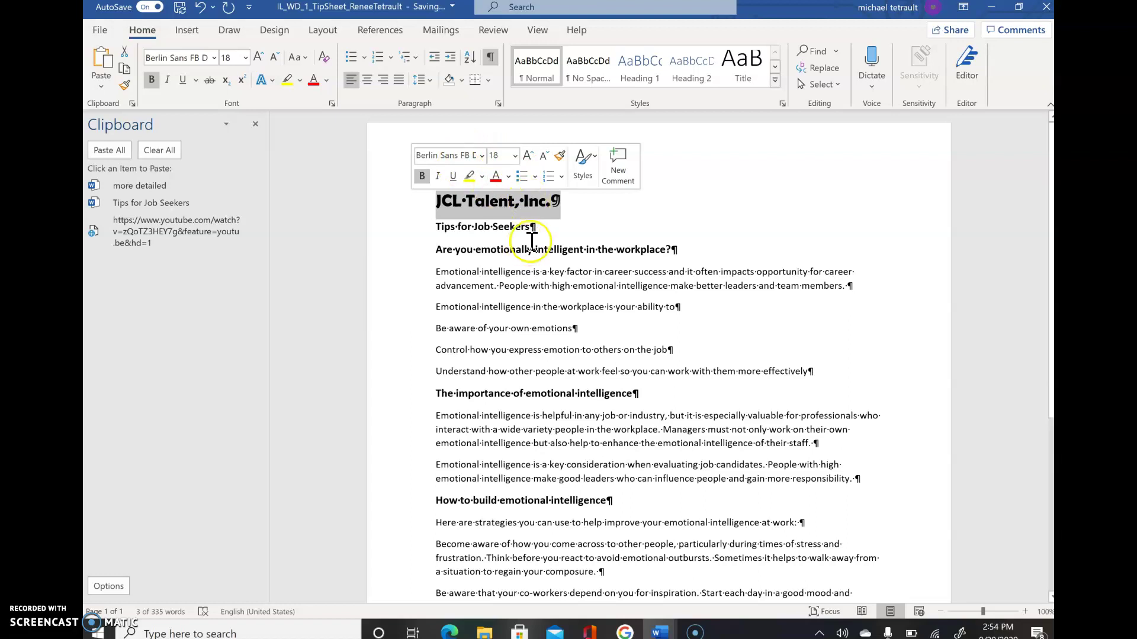
left_click(477, 271)
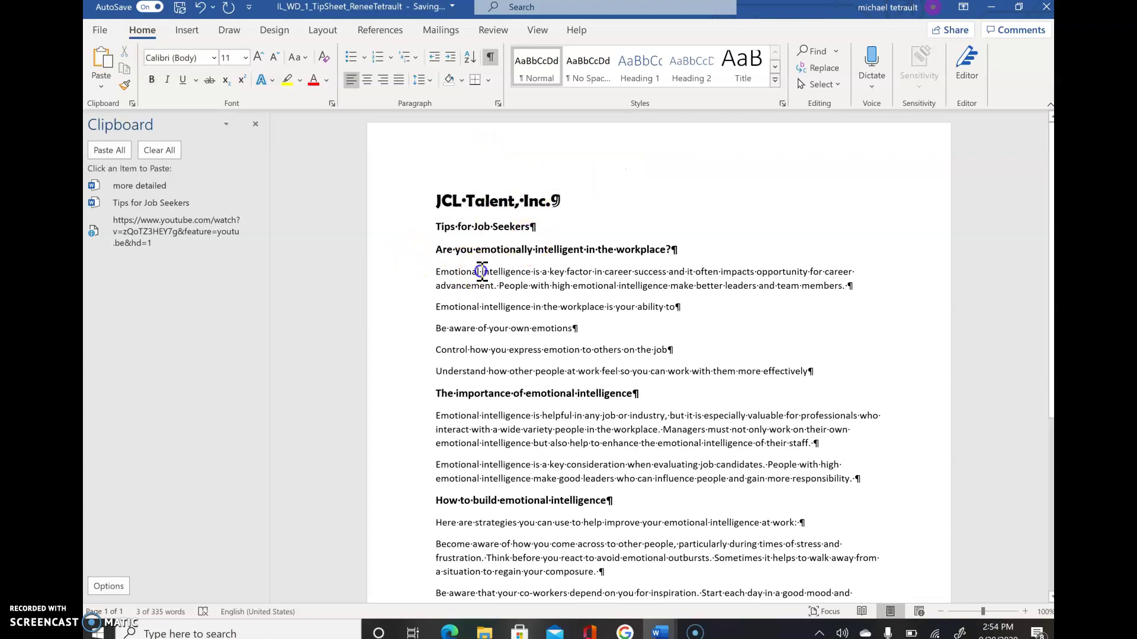
Format the heading "Are you emotionally intelligent in the workplace?" in Berlin Sans FB Demi, size 22.
left_click(411, 256)
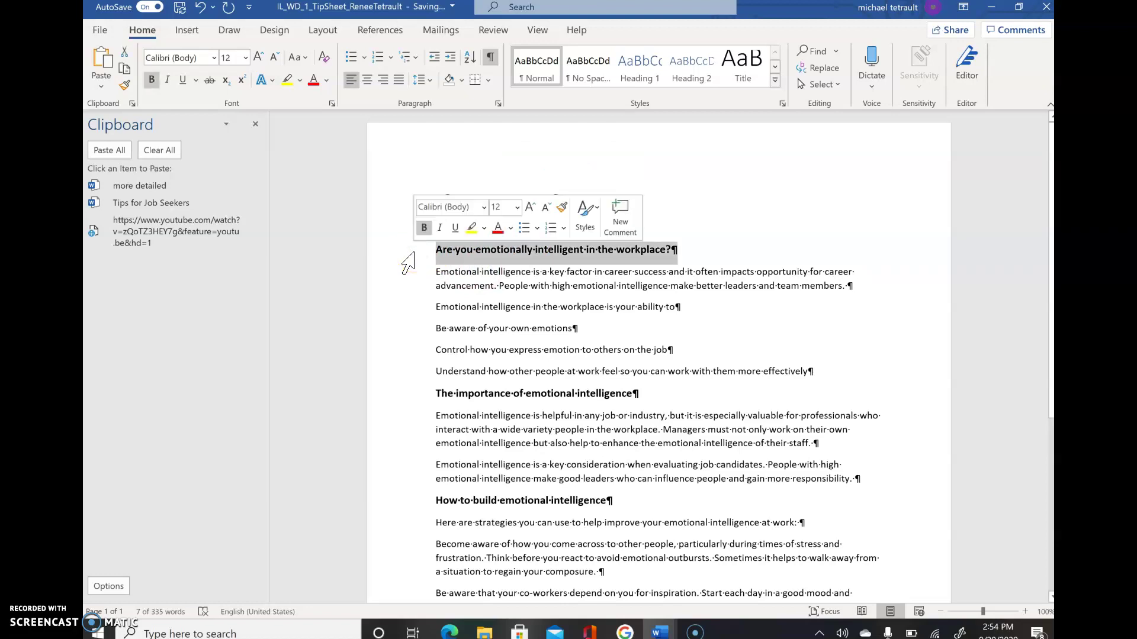
left_click(484, 208)
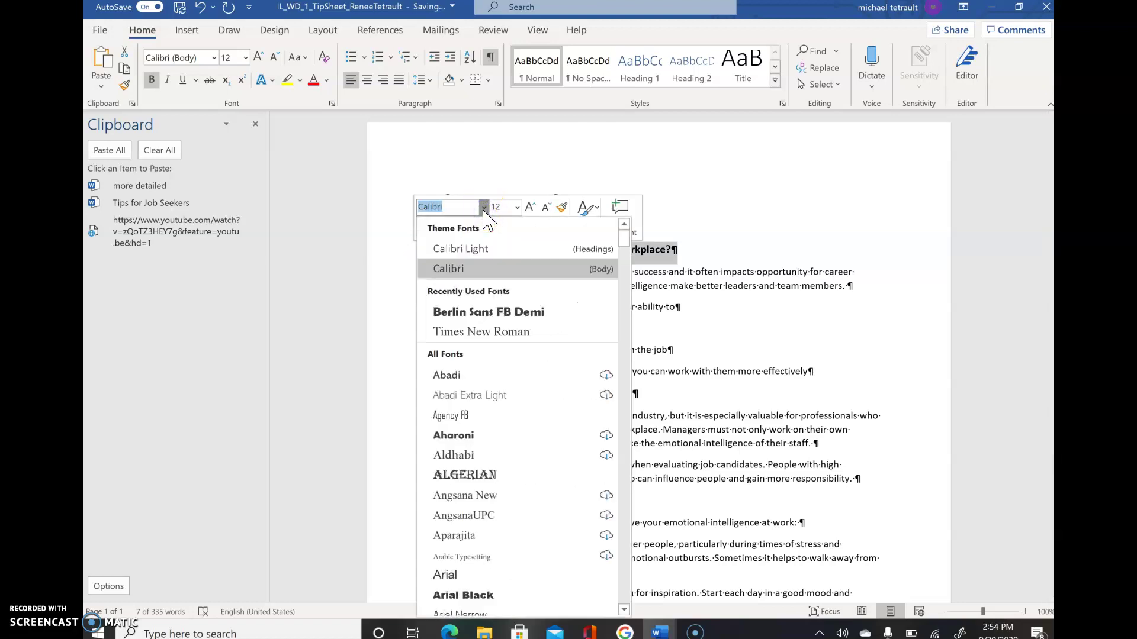
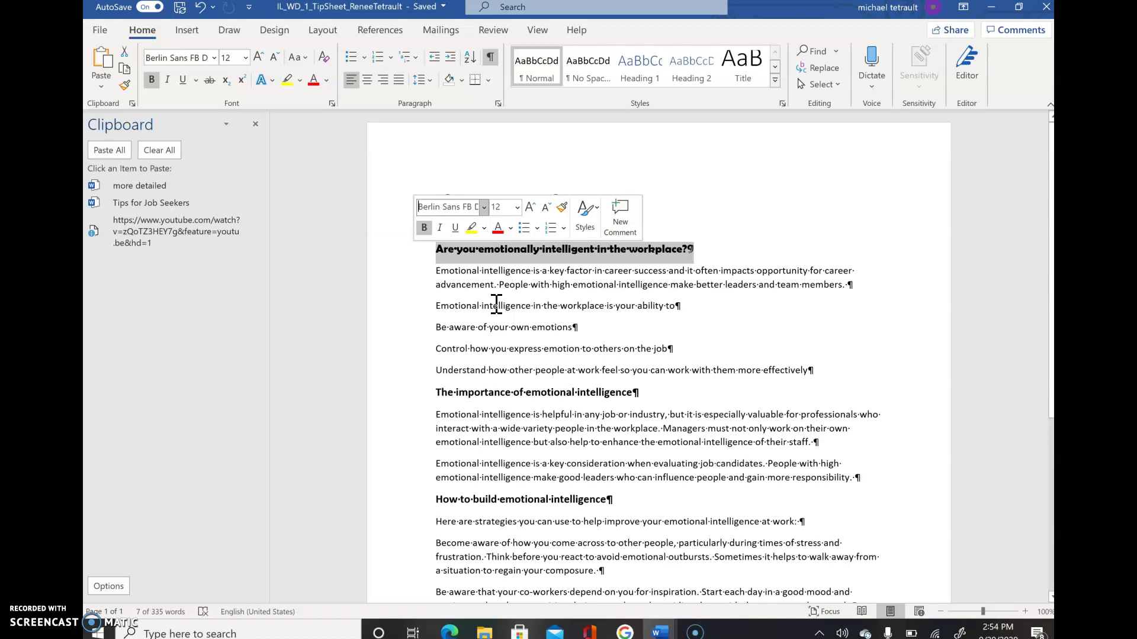
left_click(517, 207)
left_click(518, 207)
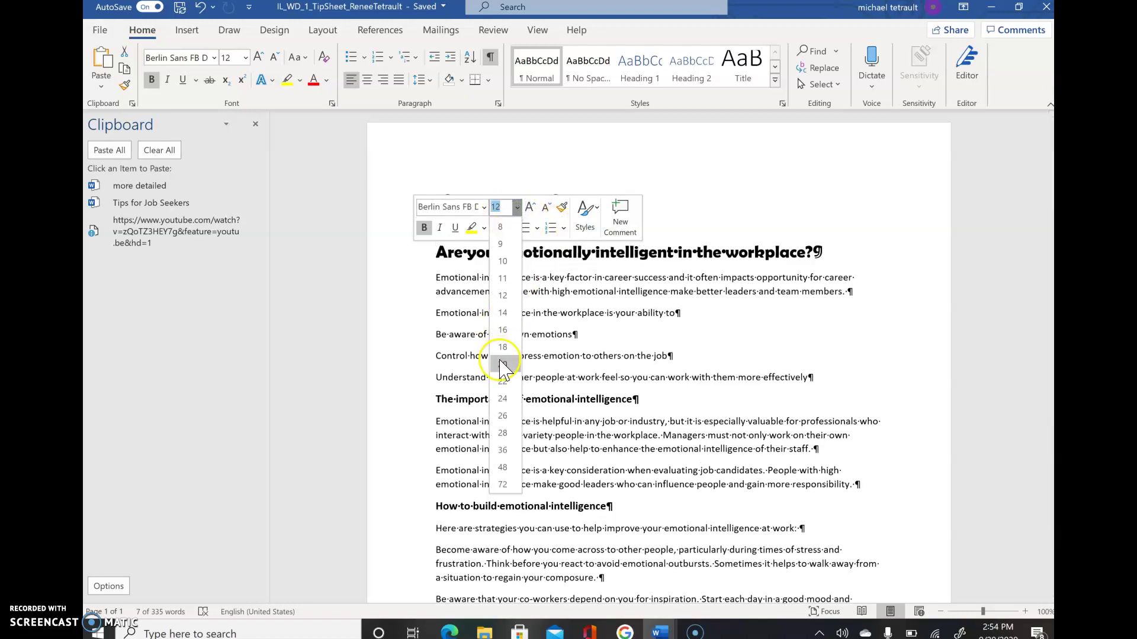
left_click(506, 381)
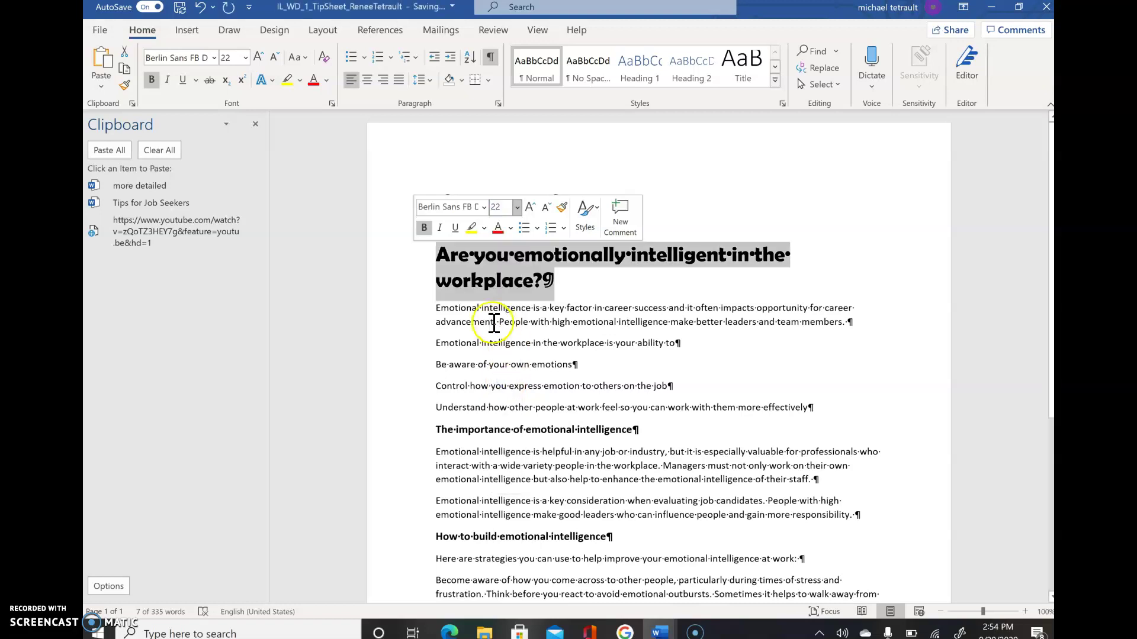
Apply the blue theme font color to the heading "Are you emotionally intelligent in the workplace?".
left_click(511, 229)
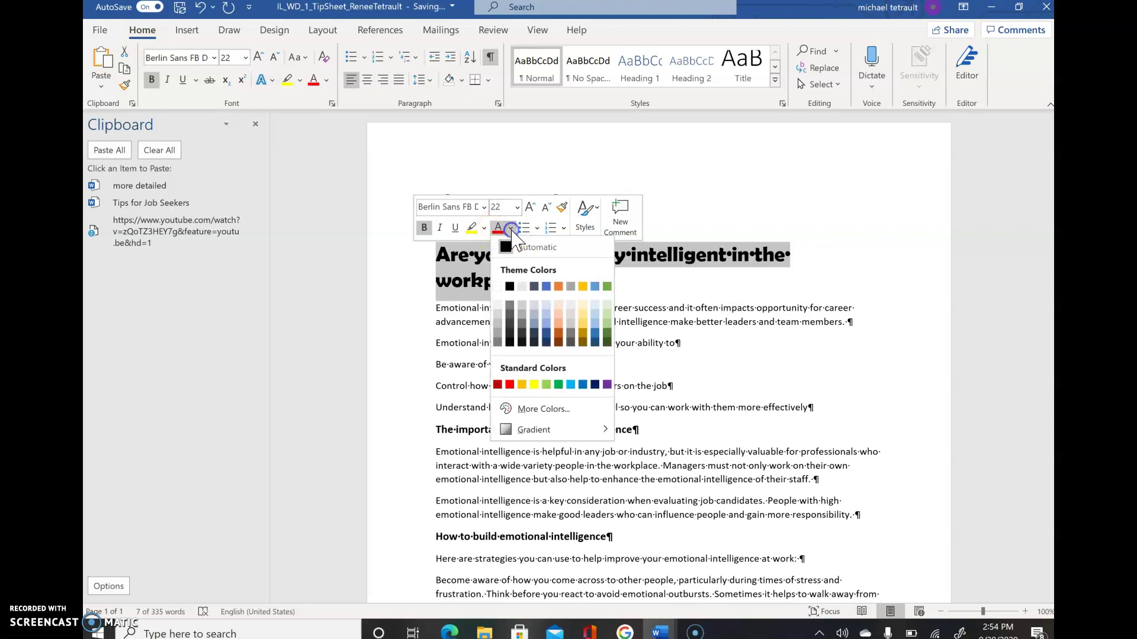
left_click(545, 286)
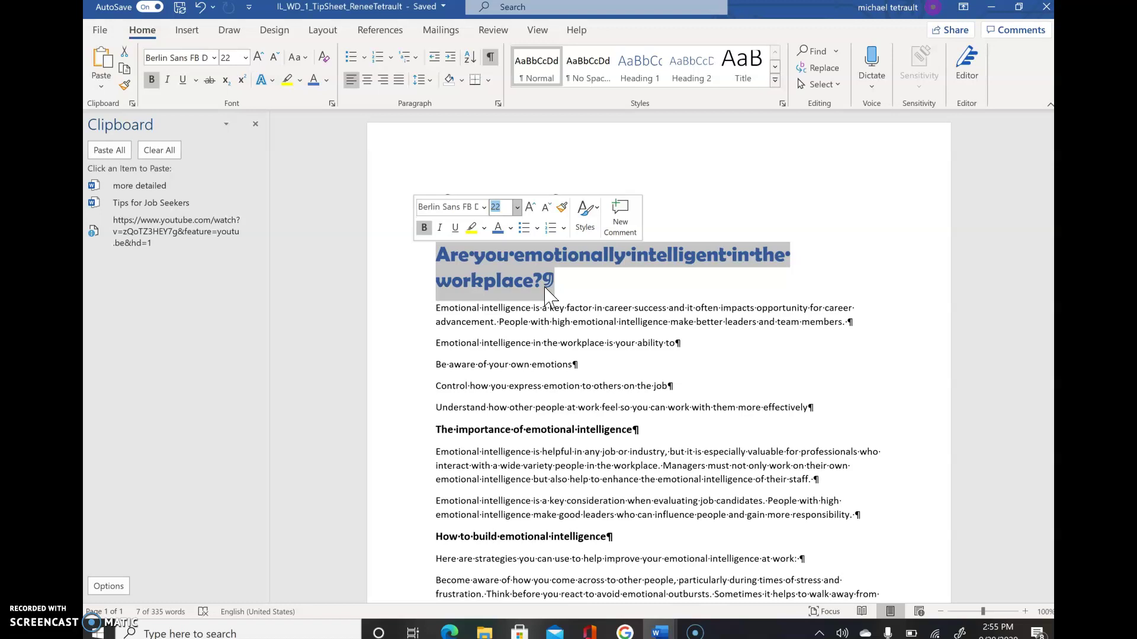
Format the heading "The importance of emotional intelligence" in Berlin Sans FB Demi, size 14, with the same blue font color.
left_click(409, 442)
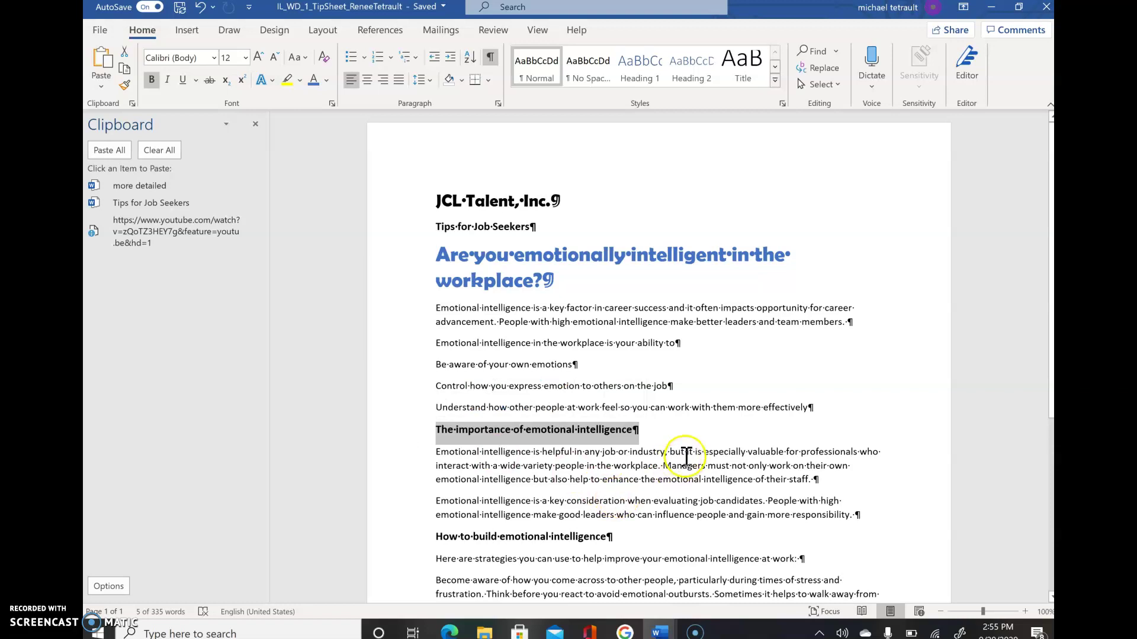
left_click(475, 467)
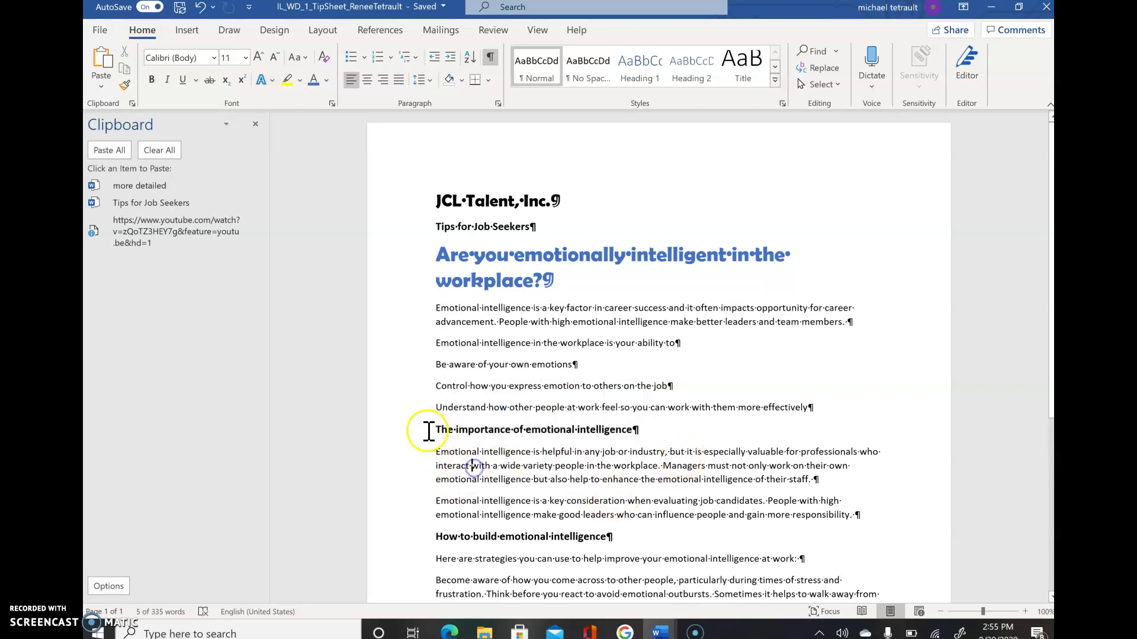
left_click(407, 441)
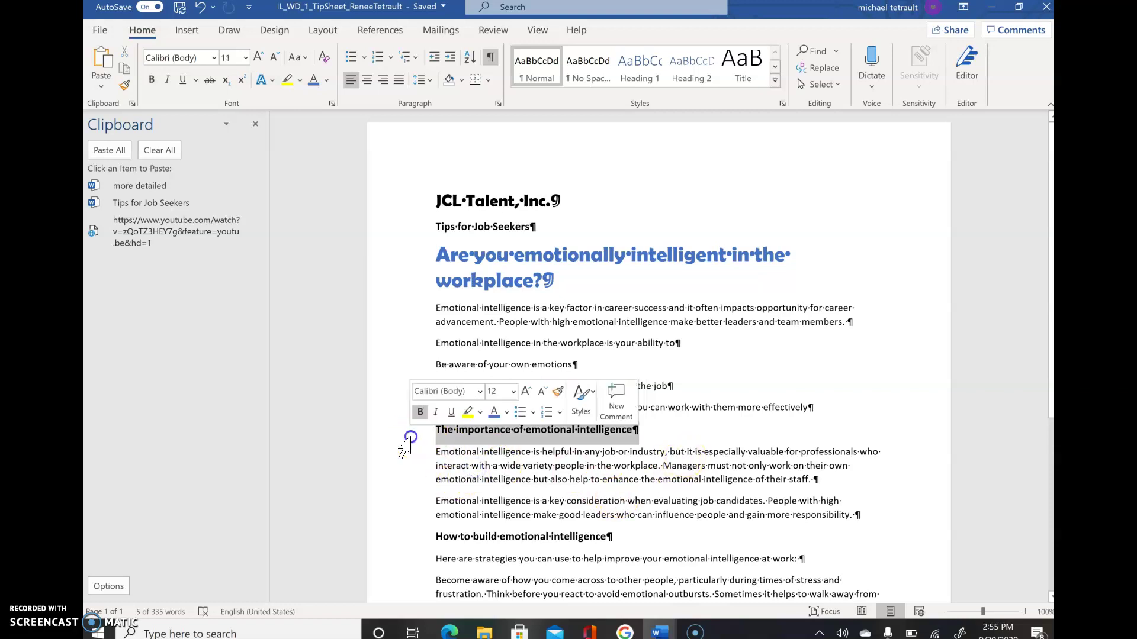
left_click(479, 392)
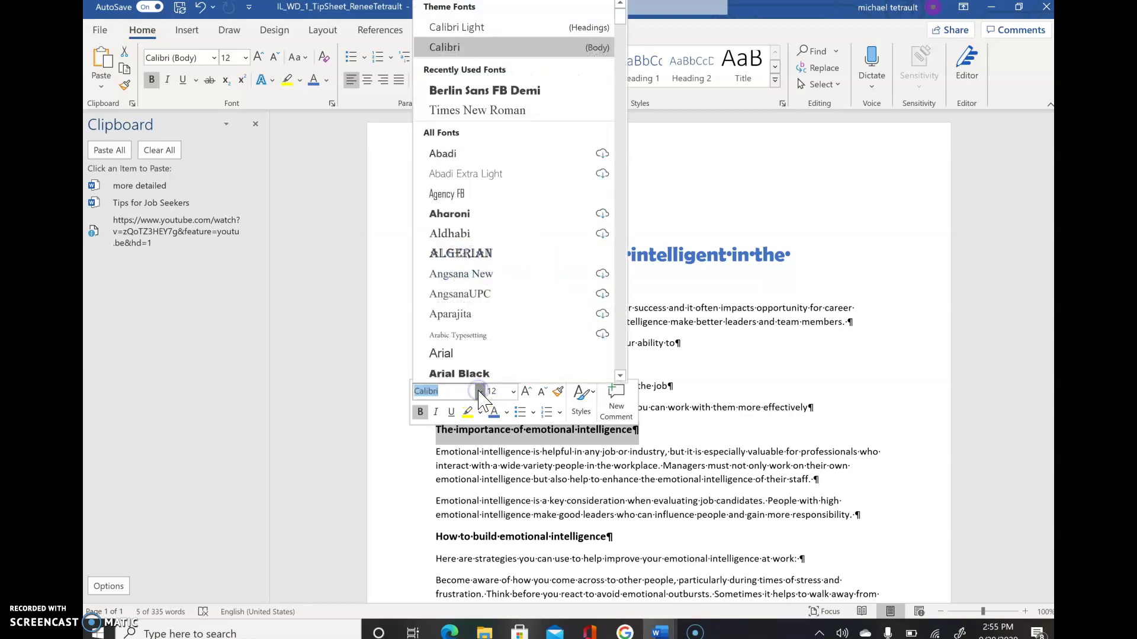
left_click(476, 98)
left_click(474, 92)
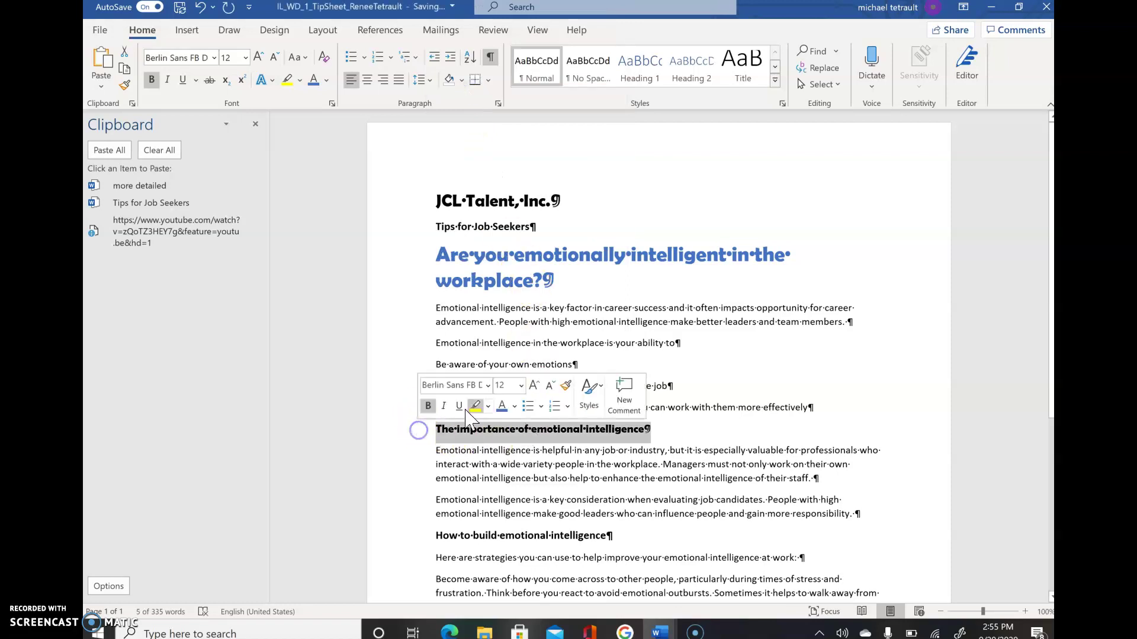
left_click(518, 386)
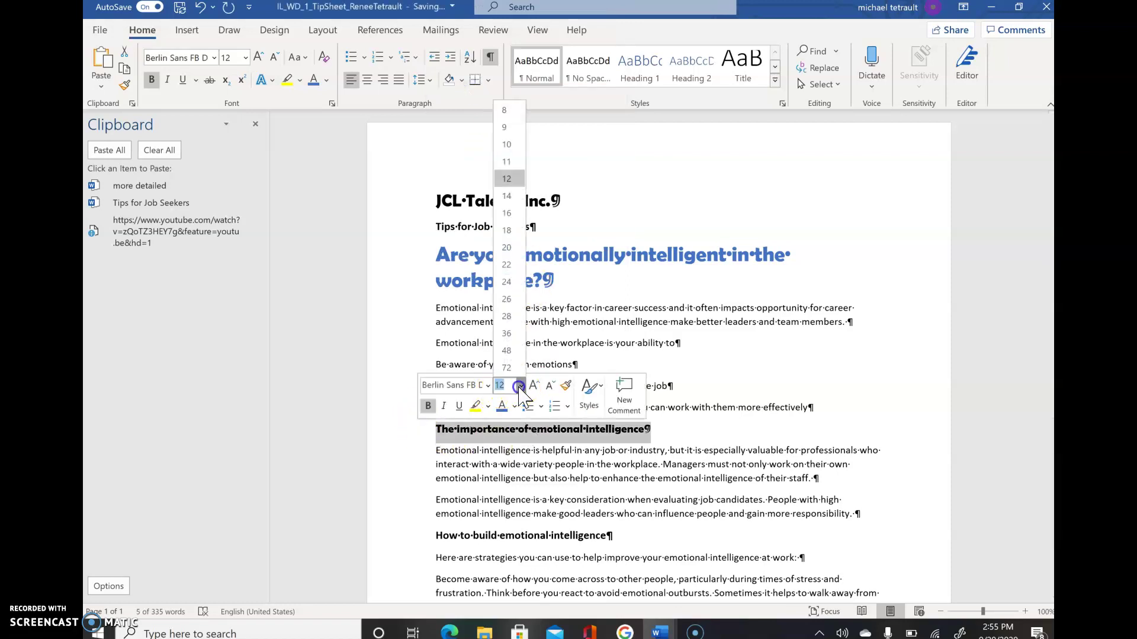
left_click(506, 231)
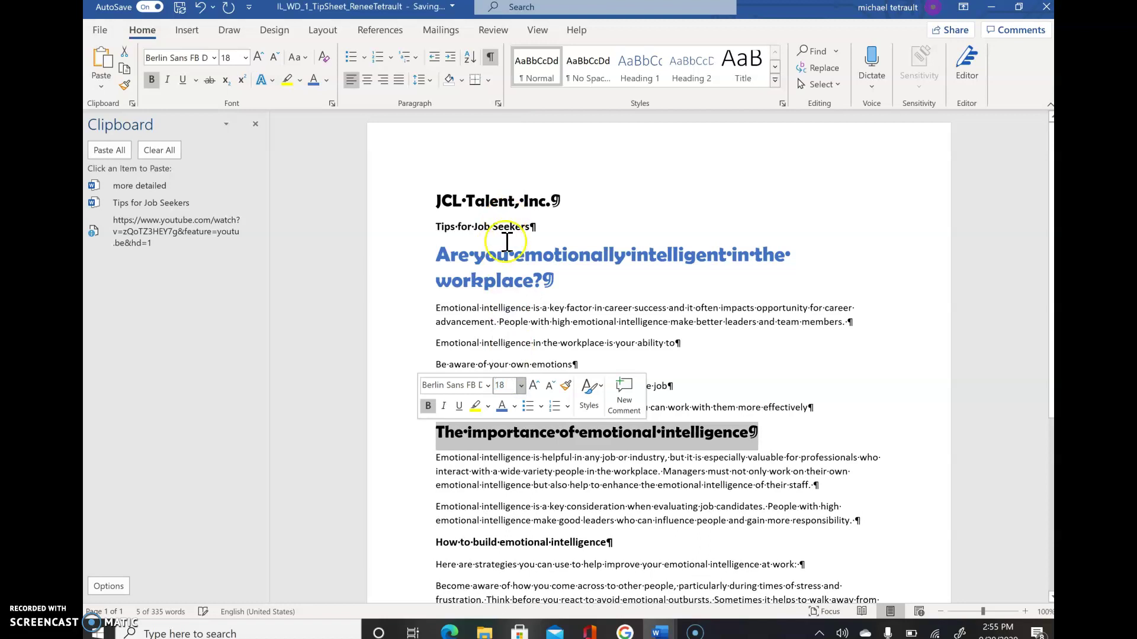
left_click(517, 385)
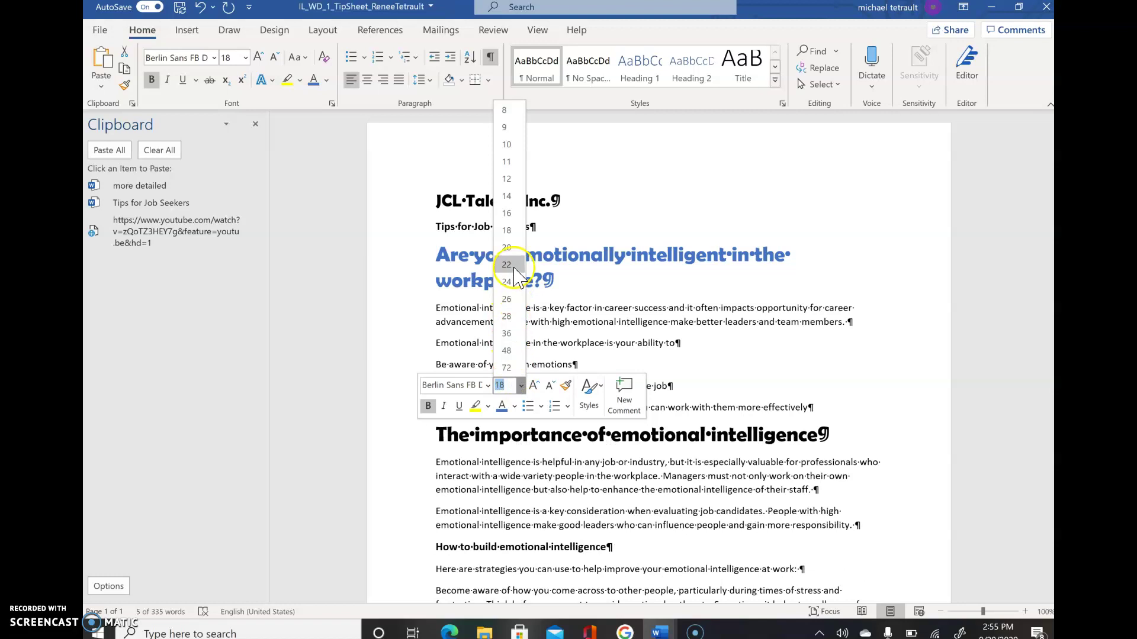
left_click(507, 196)
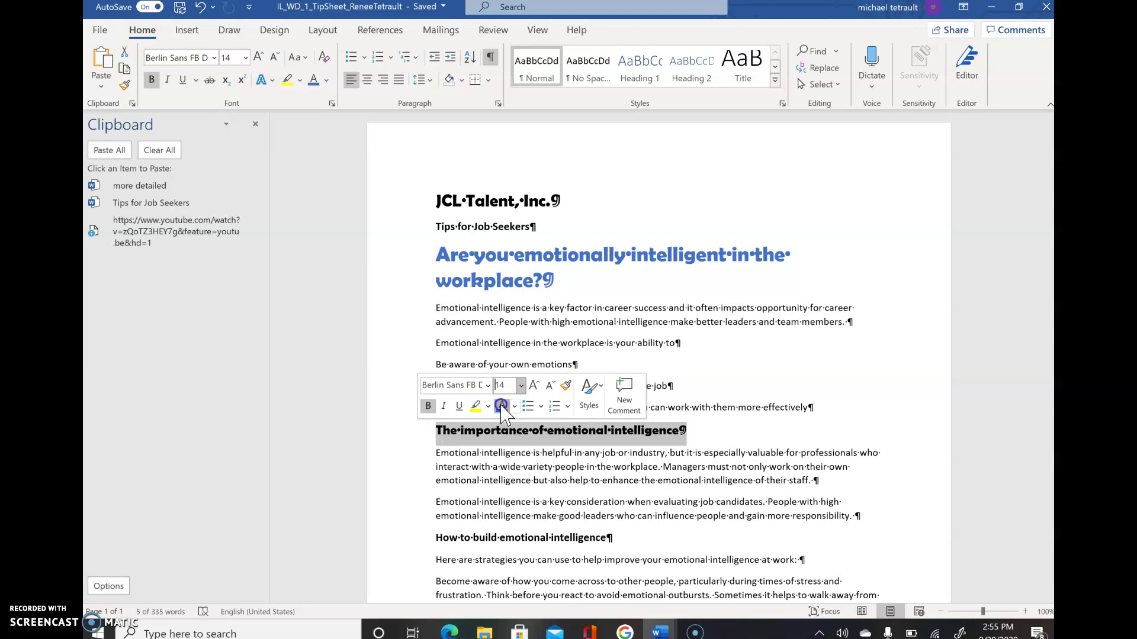
left_click(501, 406)
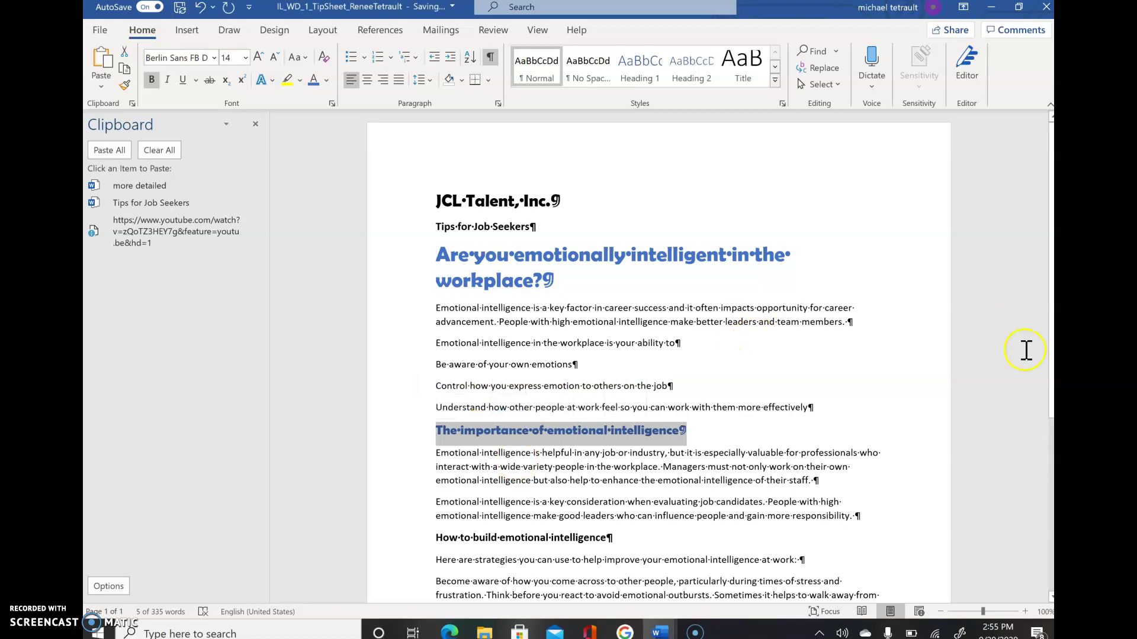
Format the headings "How to build emotional intelligence" and "For more detailed information" together in Berlin Sans FB Demi, size 14, blue.
left_click_drag(1049, 408, 1050, 521)
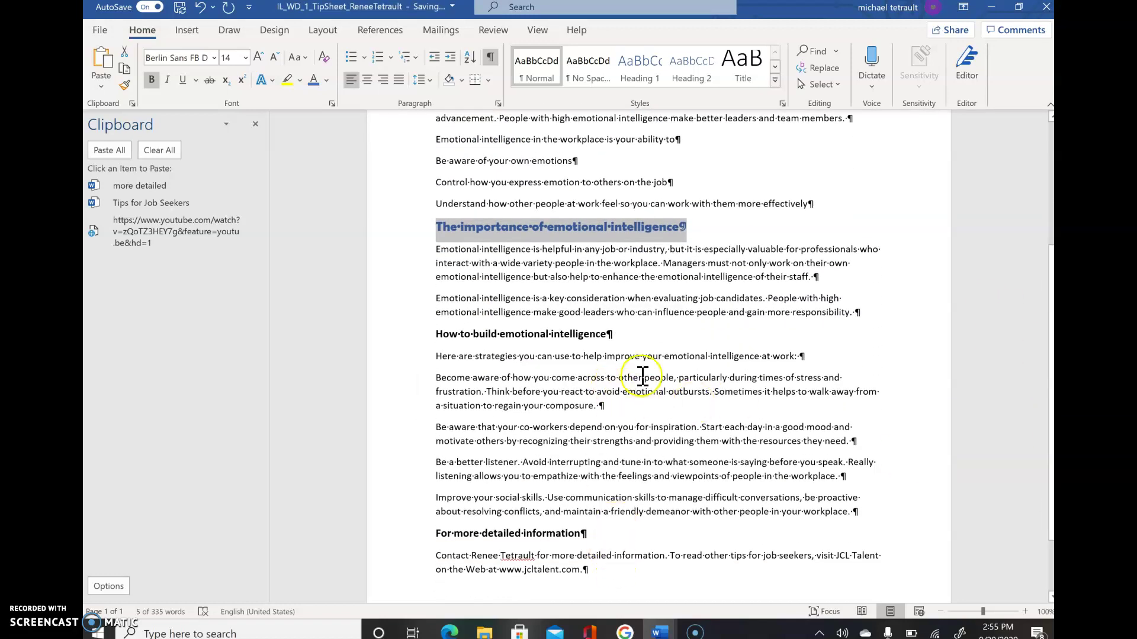
left_click(416, 338)
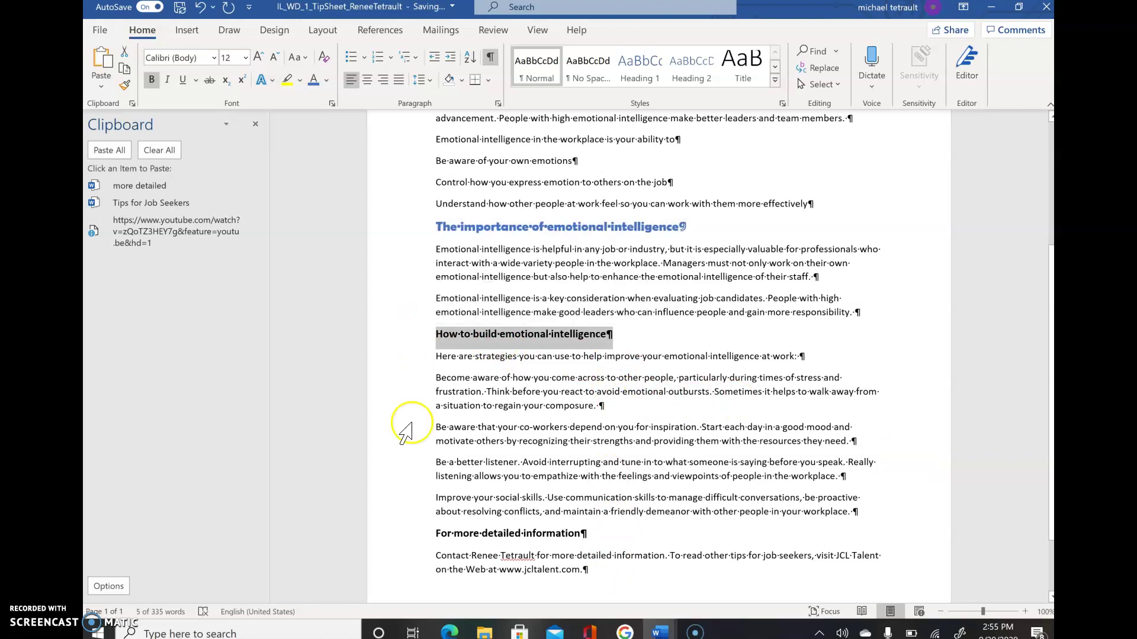
left_click(414, 536, "ctrl")
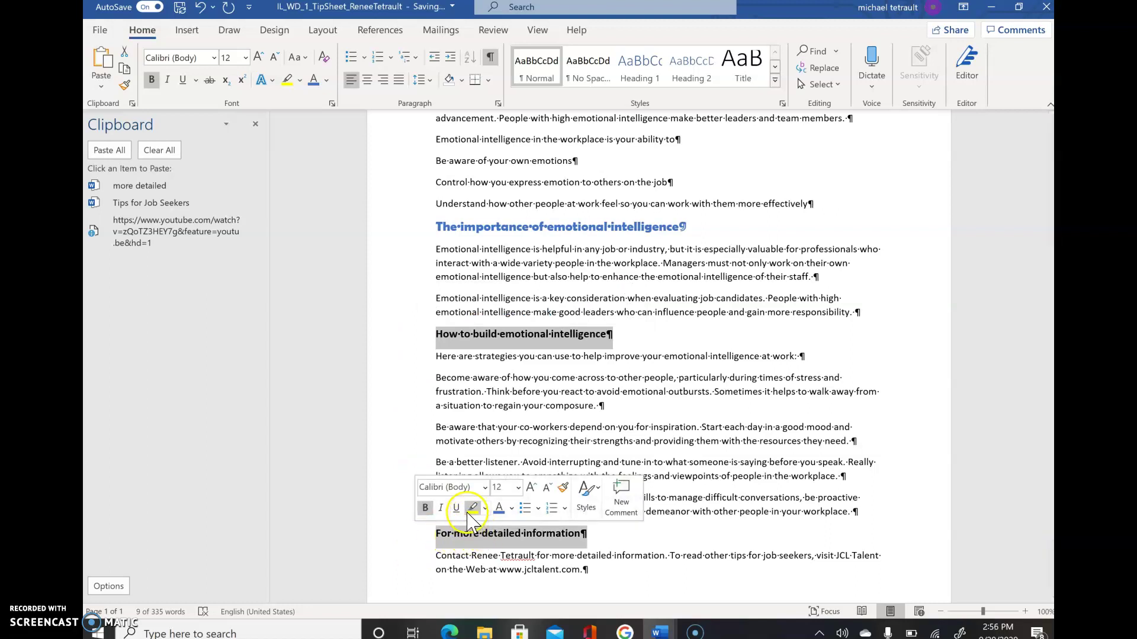
left_click(470, 483)
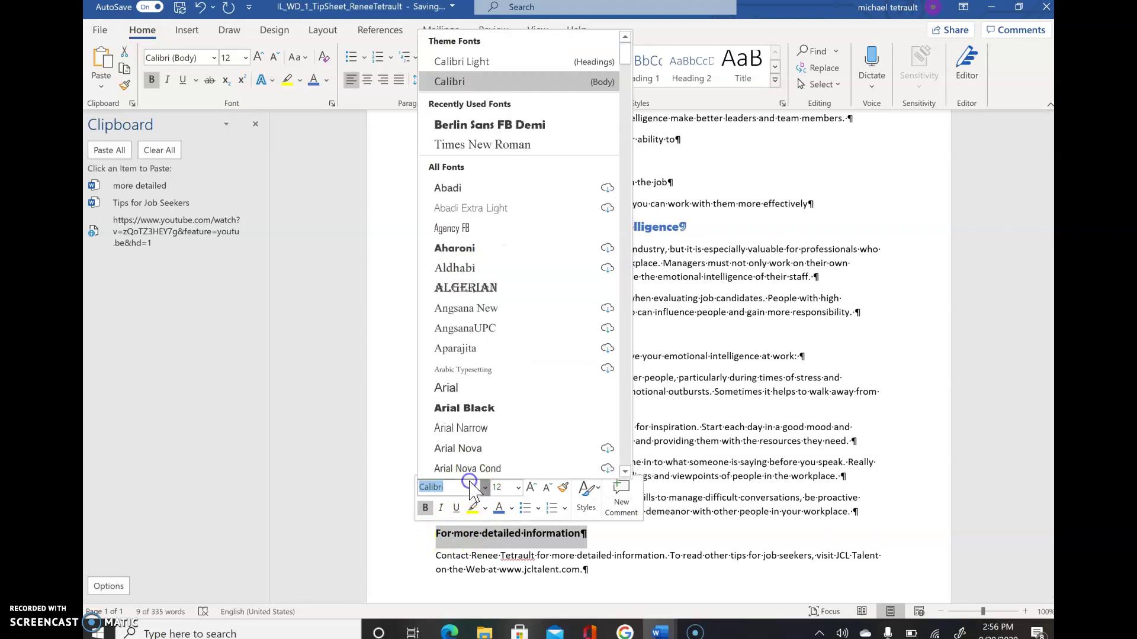
left_click(445, 124)
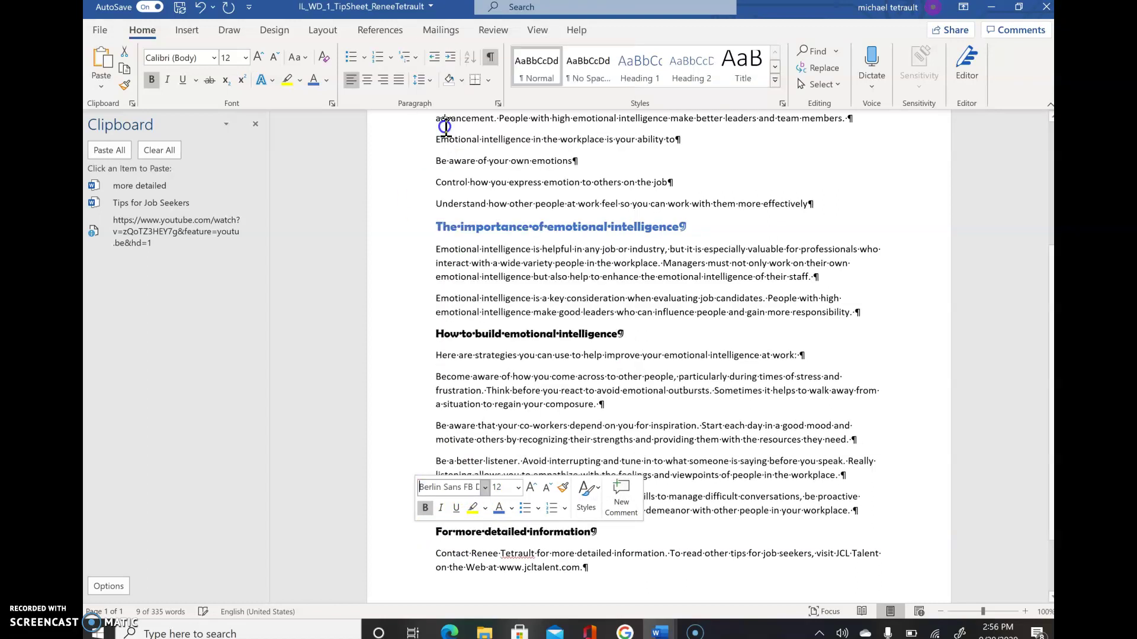
left_click(519, 488)
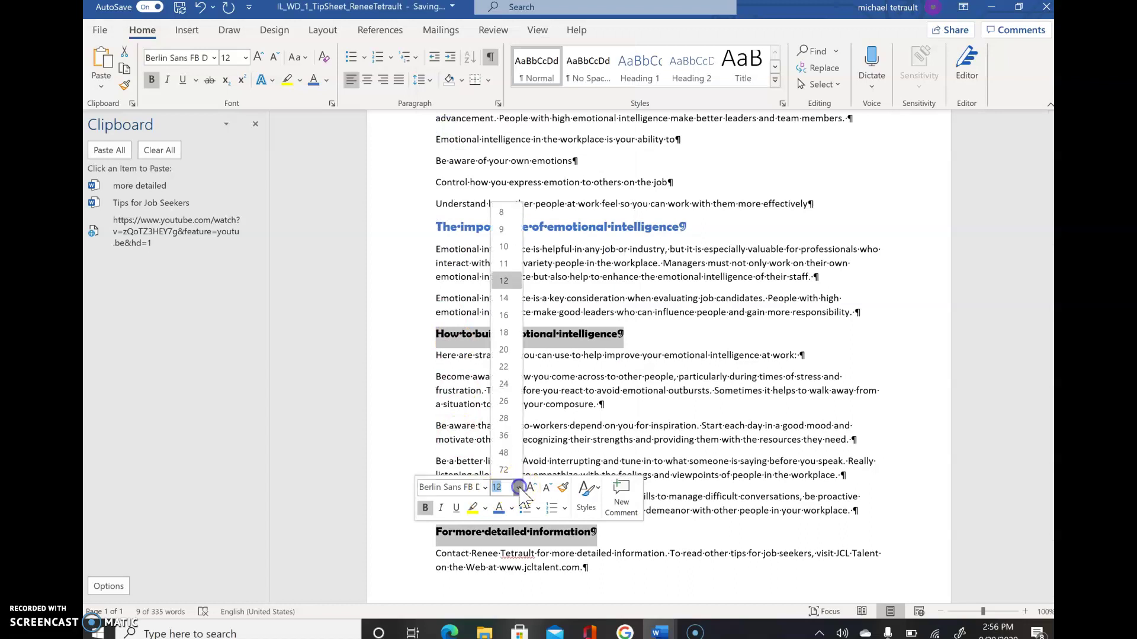
left_click(503, 298)
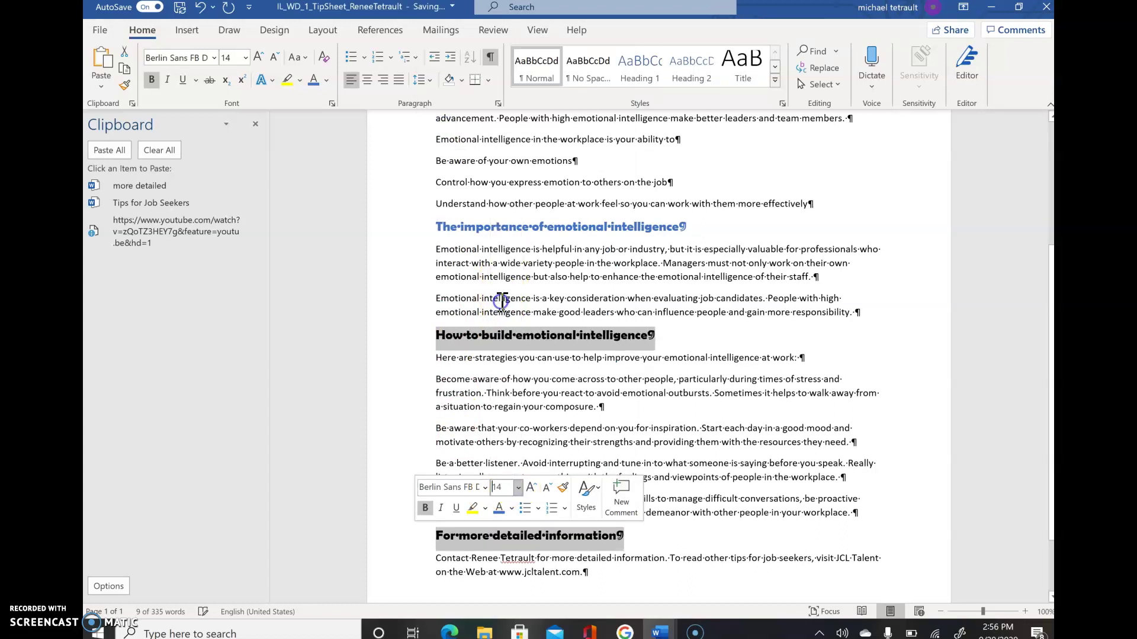
left_click(497, 508)
left_click(624, 418)
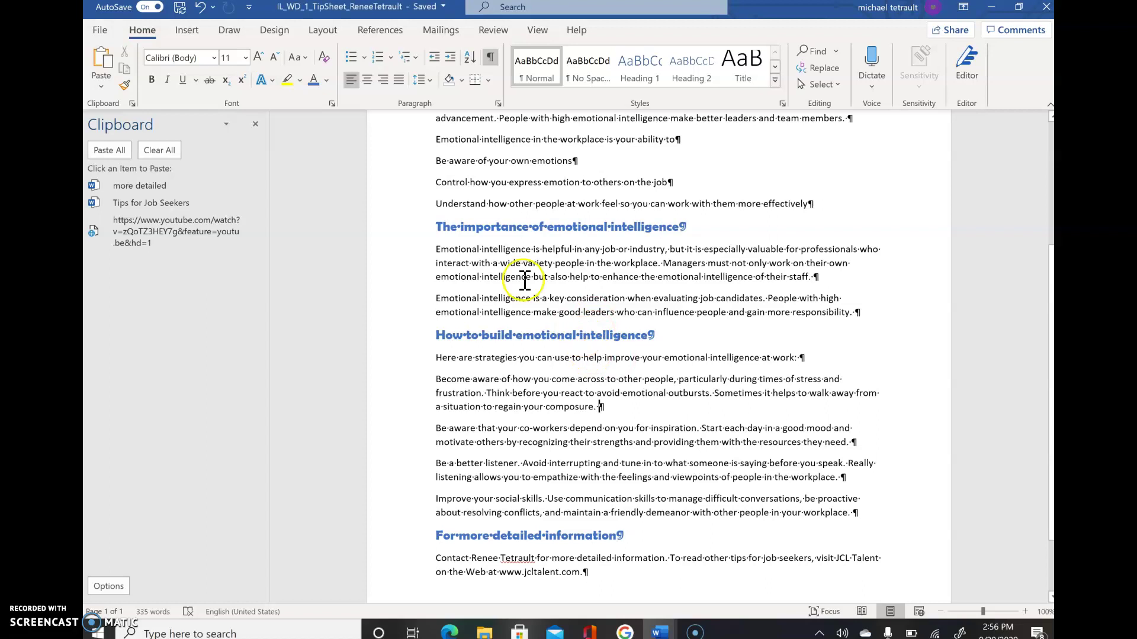
Check the font formatting of the three blue subheadings, return to the document's start, and view the file's name and save location.
left_click(515, 228)
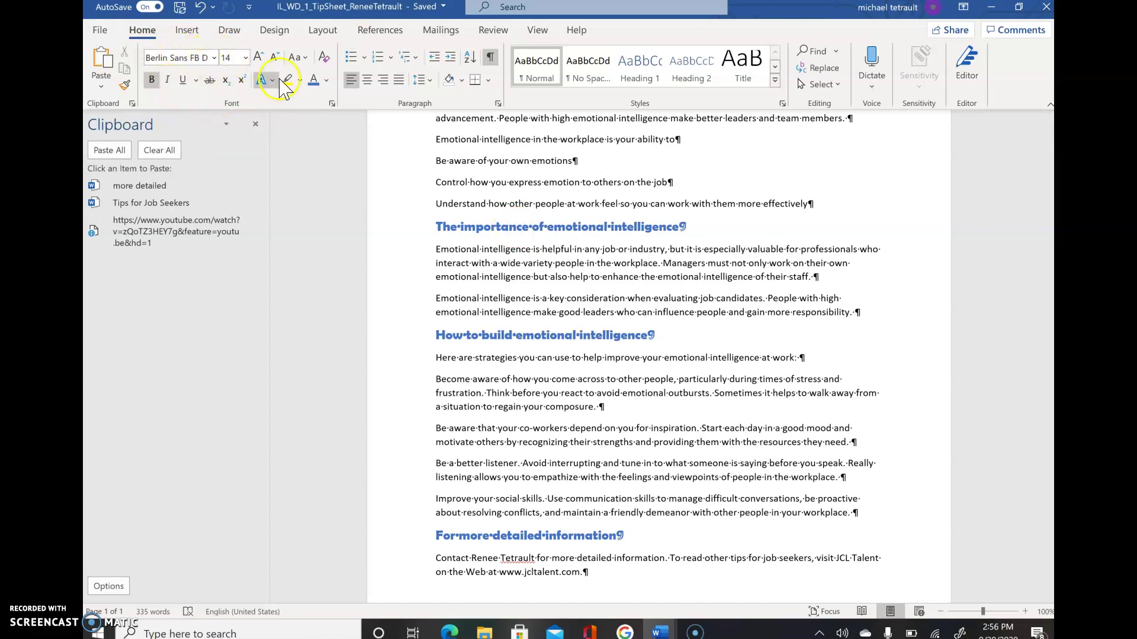
key("ctrl+z")
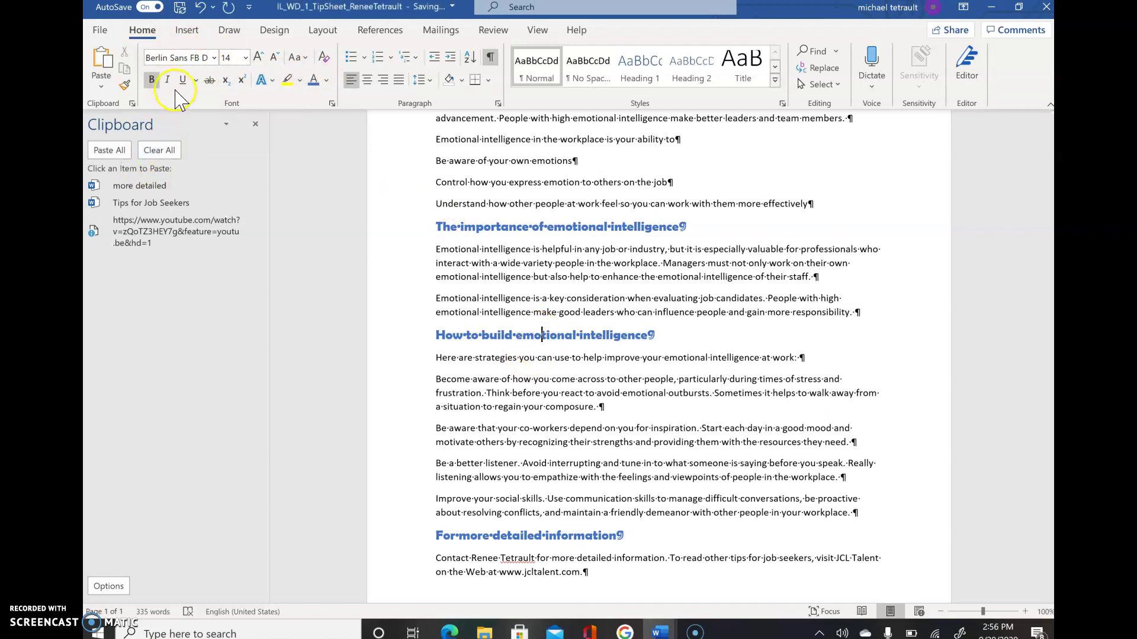
left_click(545, 531)
key("ctrl+Home")
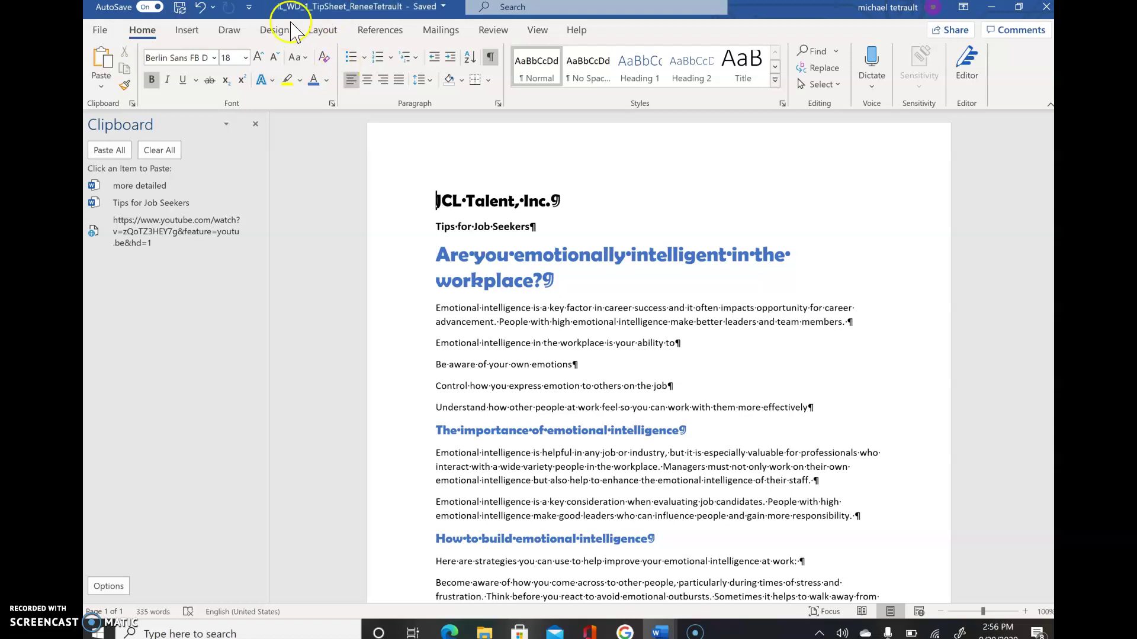
left_click(329, 6)
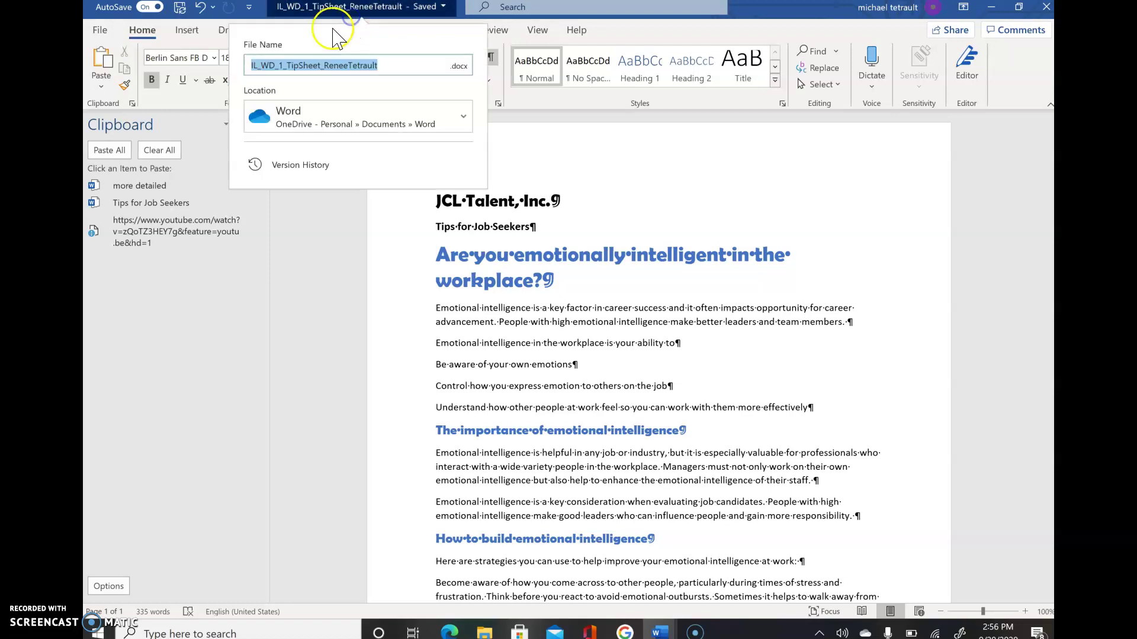
left_click(283, 230)
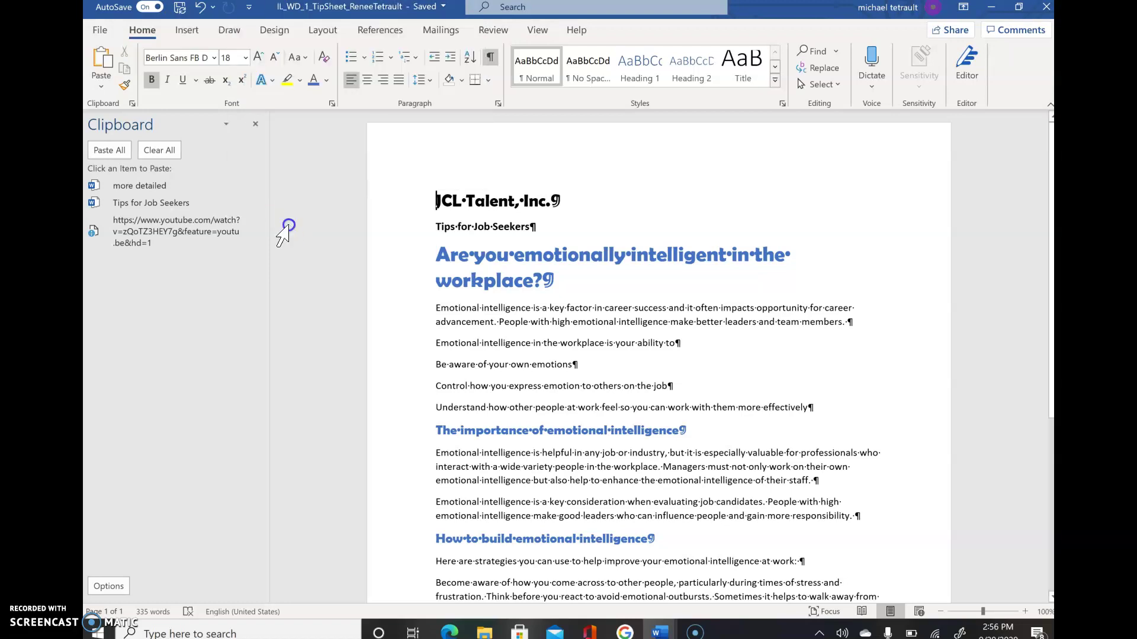
Set custom top and bottom page margins of 0.6" for the whole document.
left_click(322, 29)
left_click(105, 71)
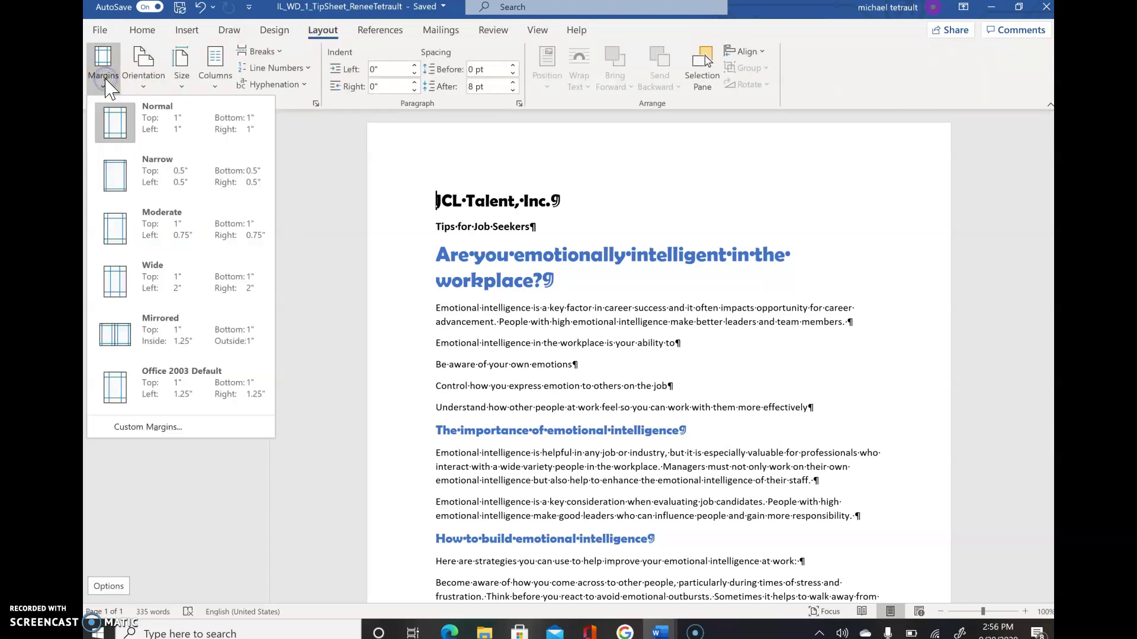
left_click(125, 422)
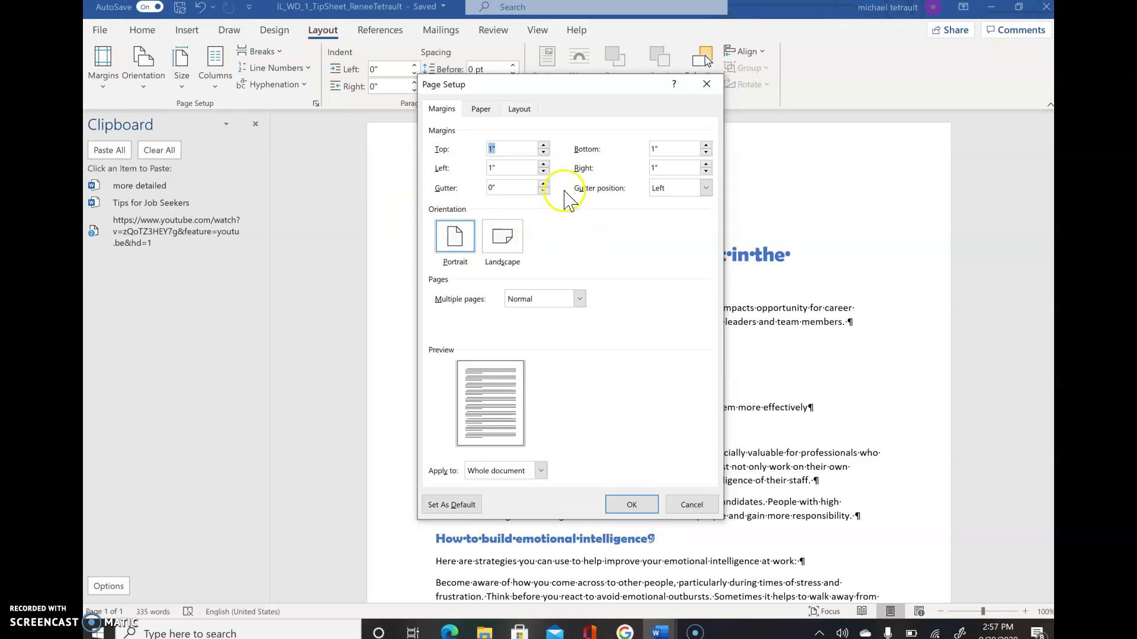
left_click(543, 152)
left_click(543, 152)
left_click(543, 153)
left_click(543, 152)
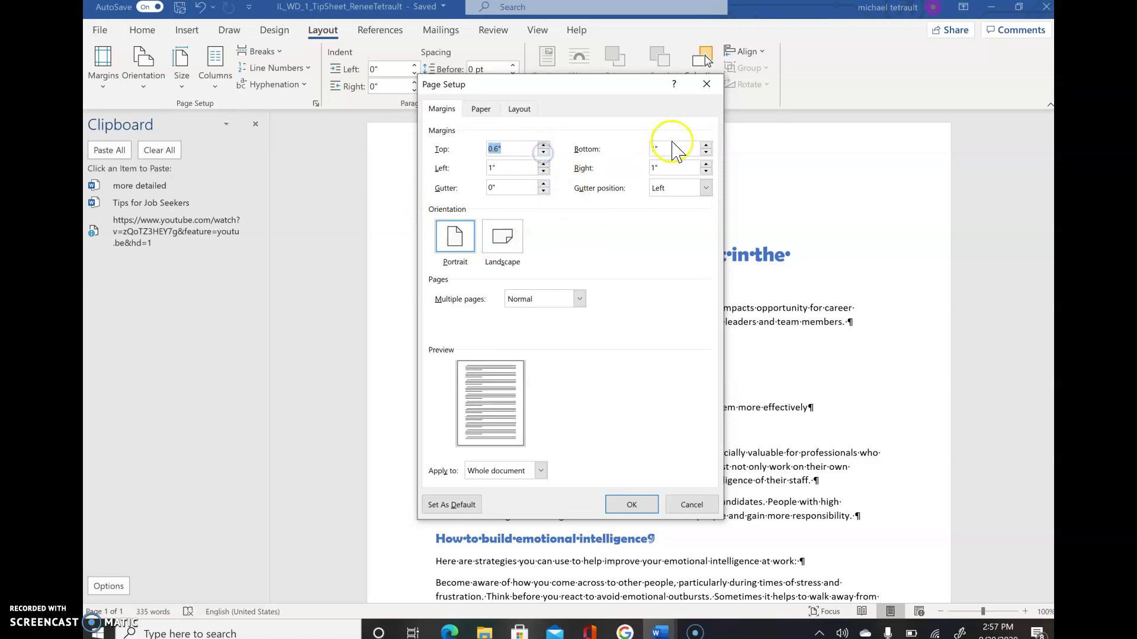
left_click(705, 152)
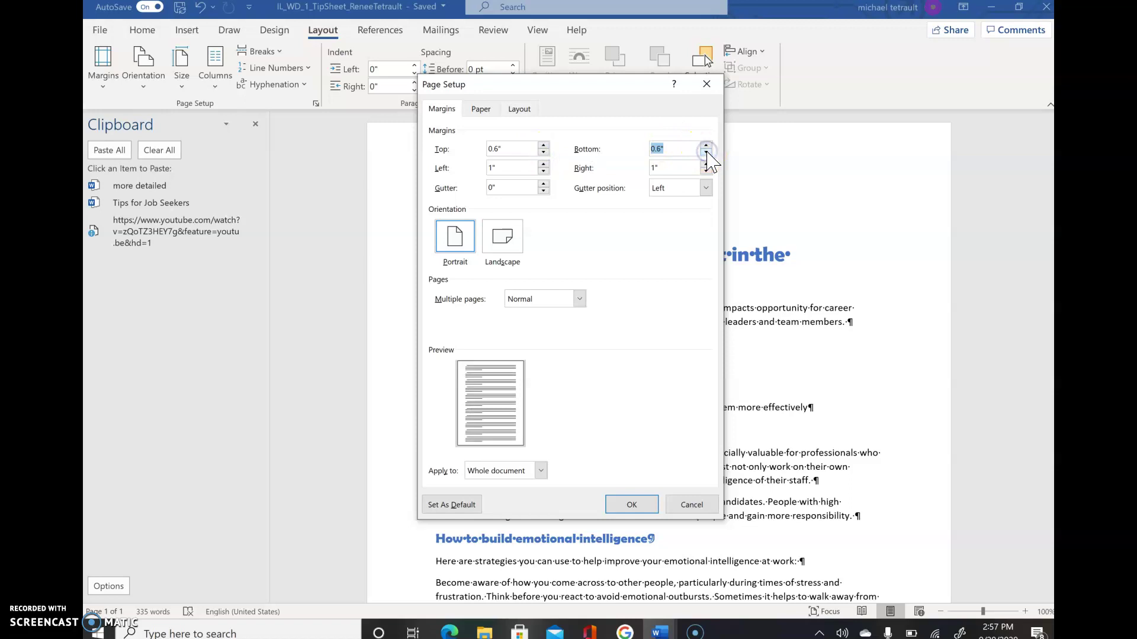
Set the left and right page margins to 0.6", apply the page setup, and check the last custom margin setting.
left_click(512, 167)
left_click(460, 166)
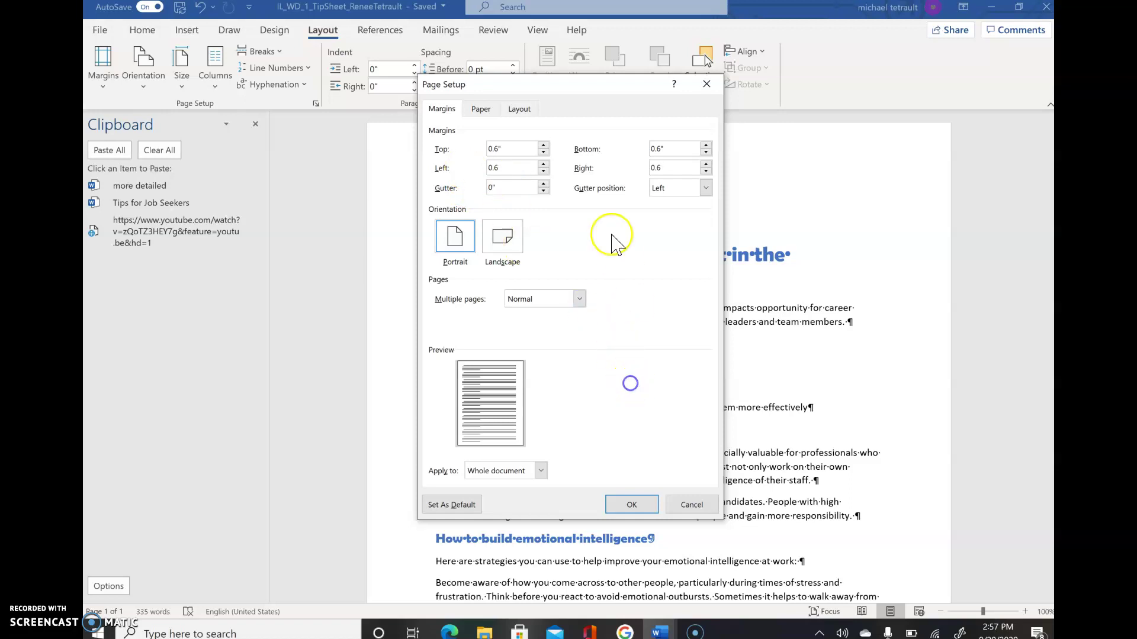
left_click(504, 147)
left_click(504, 168)
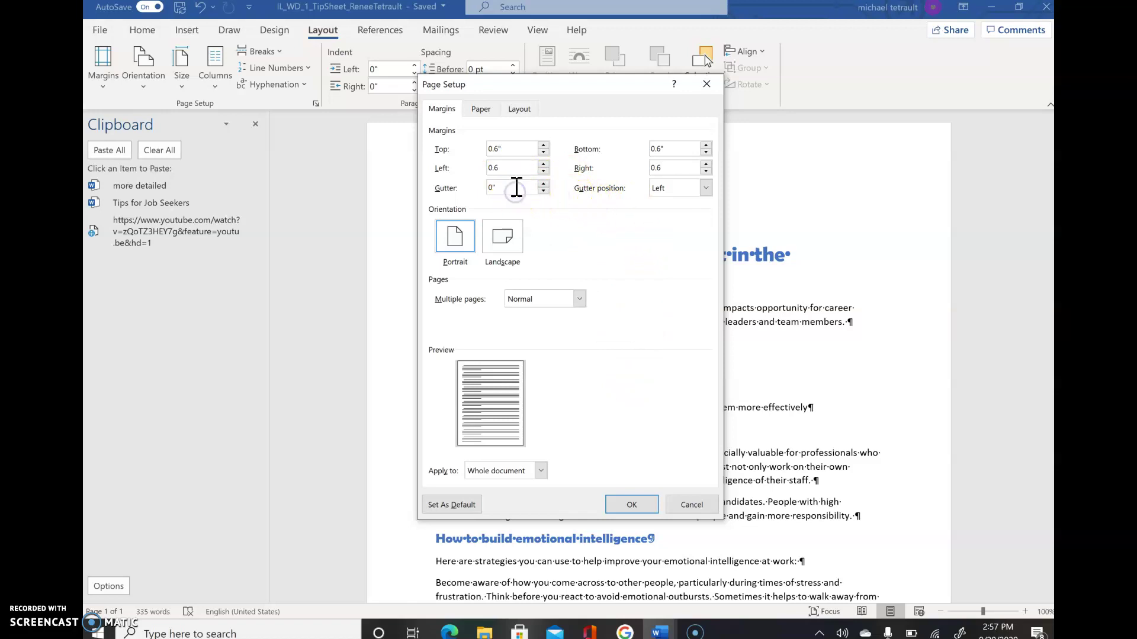
left_click(645, 504)
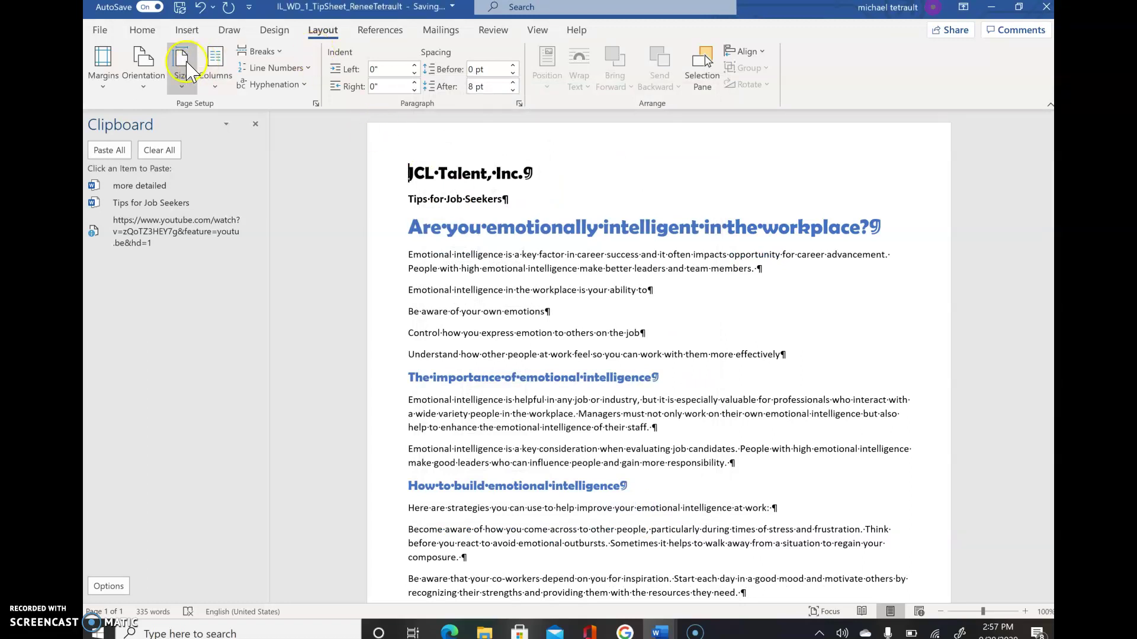
left_click(104, 70)
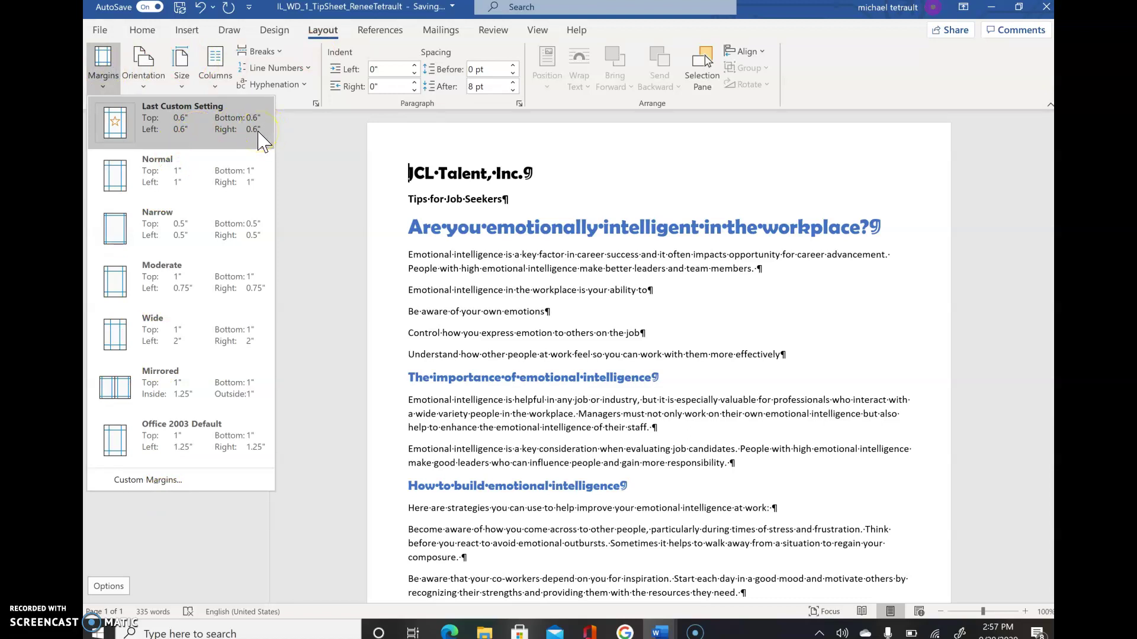
left_click(479, 336)
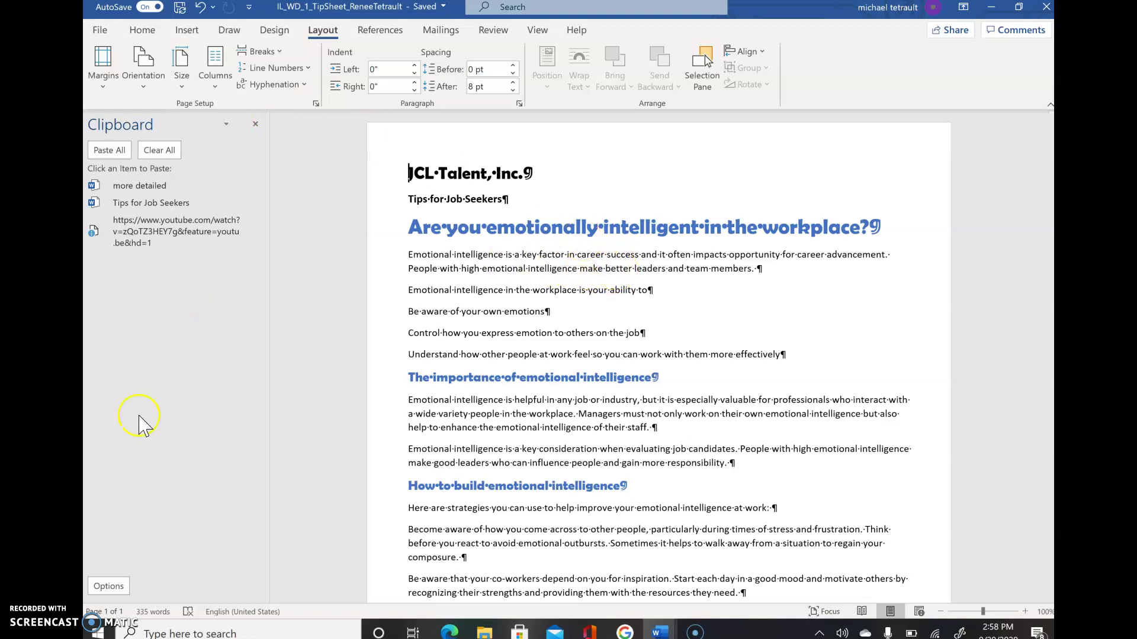
Insert a blank paragraph between the "Tips for Job Seekers" line and the large blue heading.
key("Return")
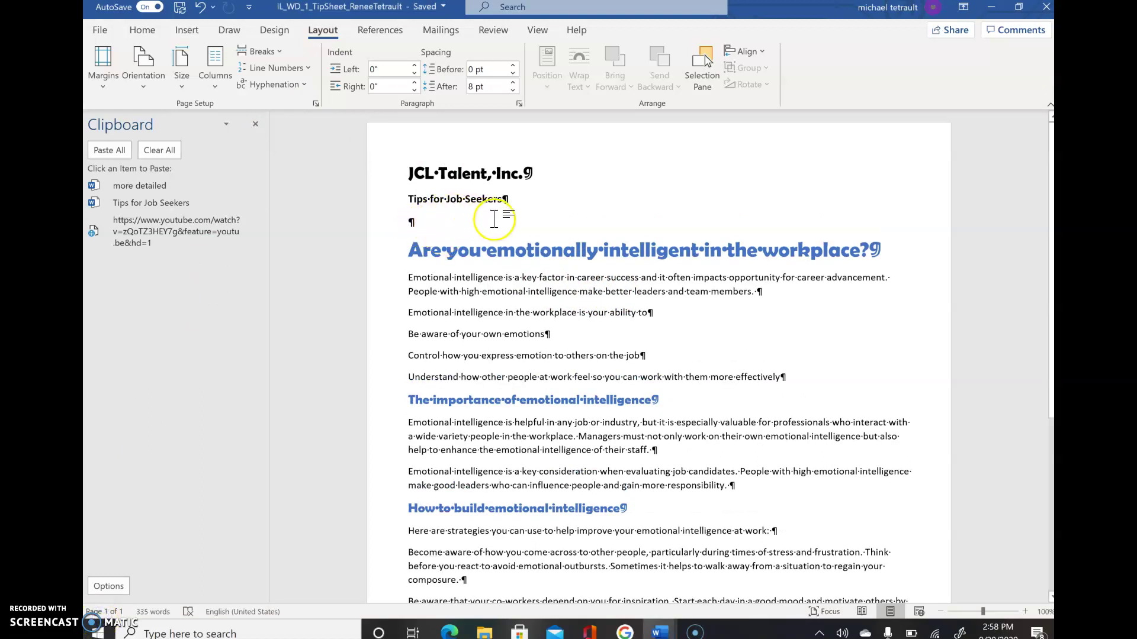
Undo the blank paragraph insertion and set the spacing before the "Tips for Job Seekers" paragraph to 6 pt.
key("ctrl+z")
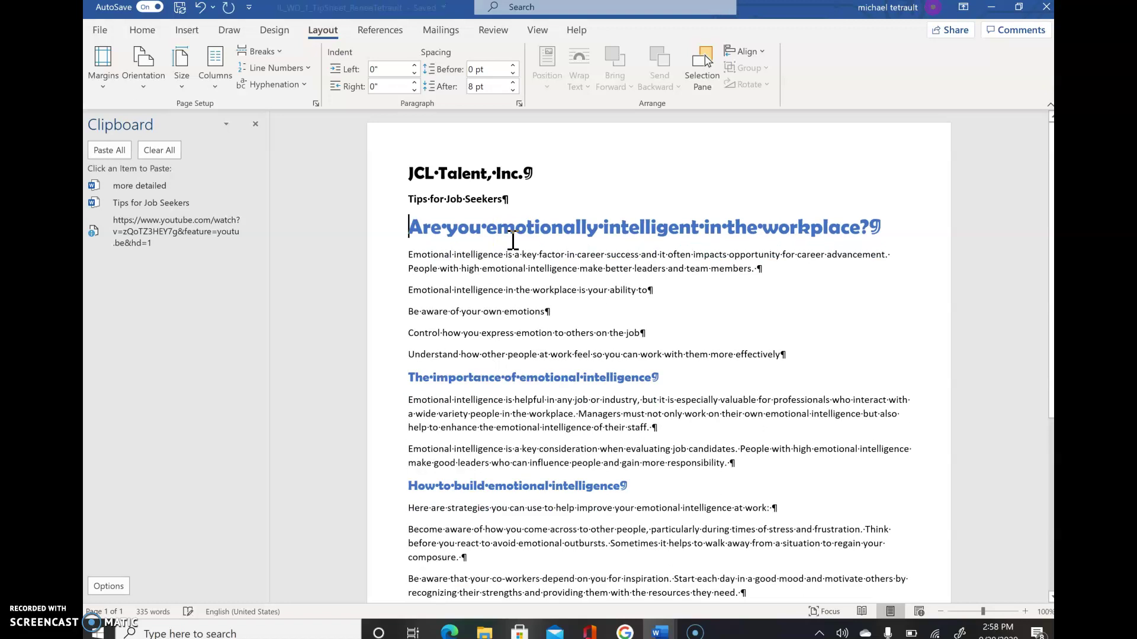
left_click(445, 200)
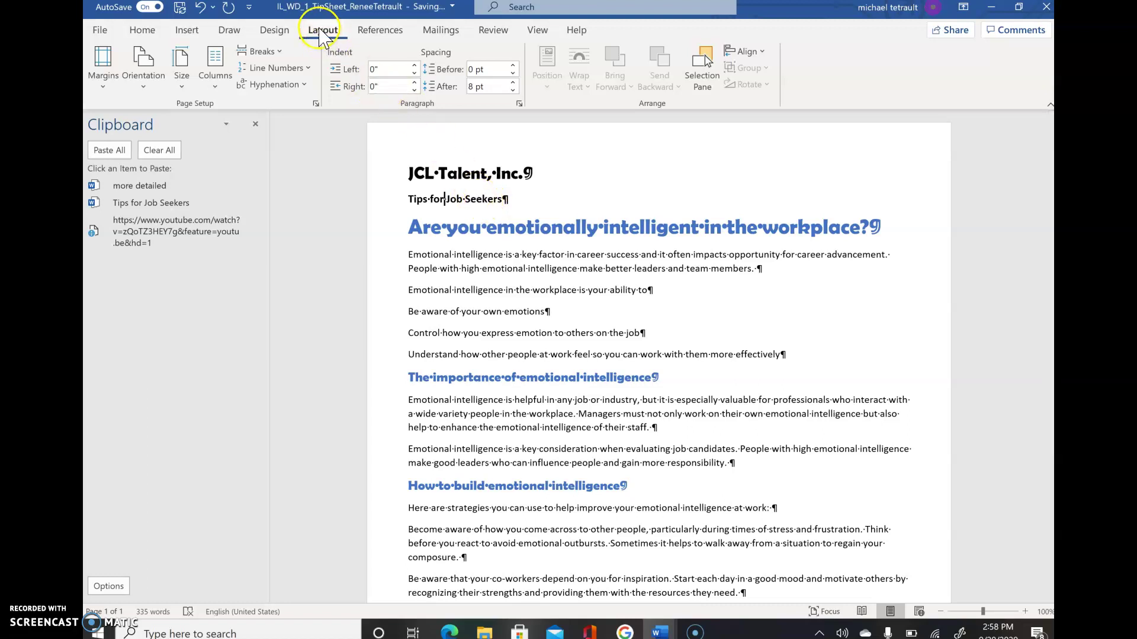
left_click(513, 72)
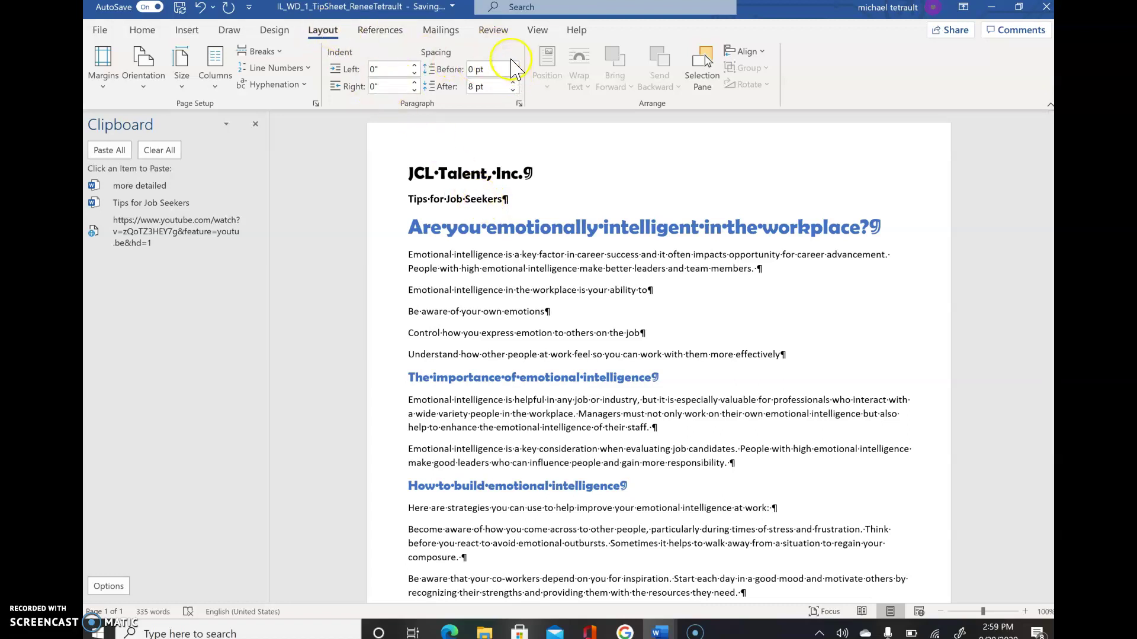
left_click(512, 64)
left_click(513, 64)
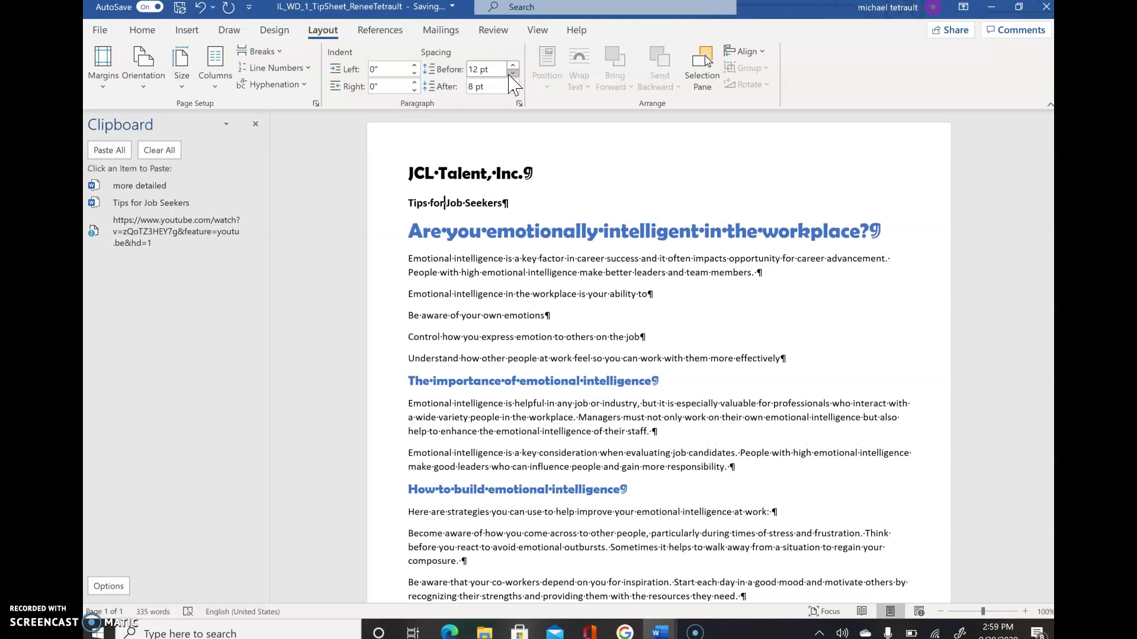
left_click(513, 72)
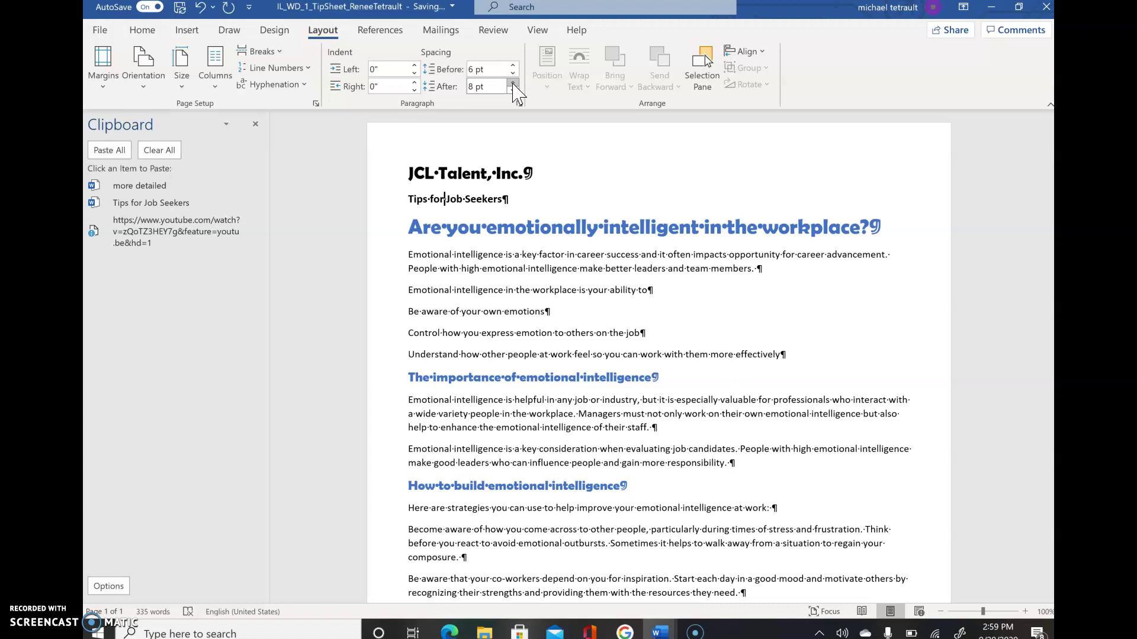
Increase the spacing after the "Tips for Job Seekers" paragraph to 36 pt, then reduce it to 30 pt.
left_click(513, 82)
left_click(512, 83)
left_click(513, 82)
left_click(512, 82)
left_click(512, 82)
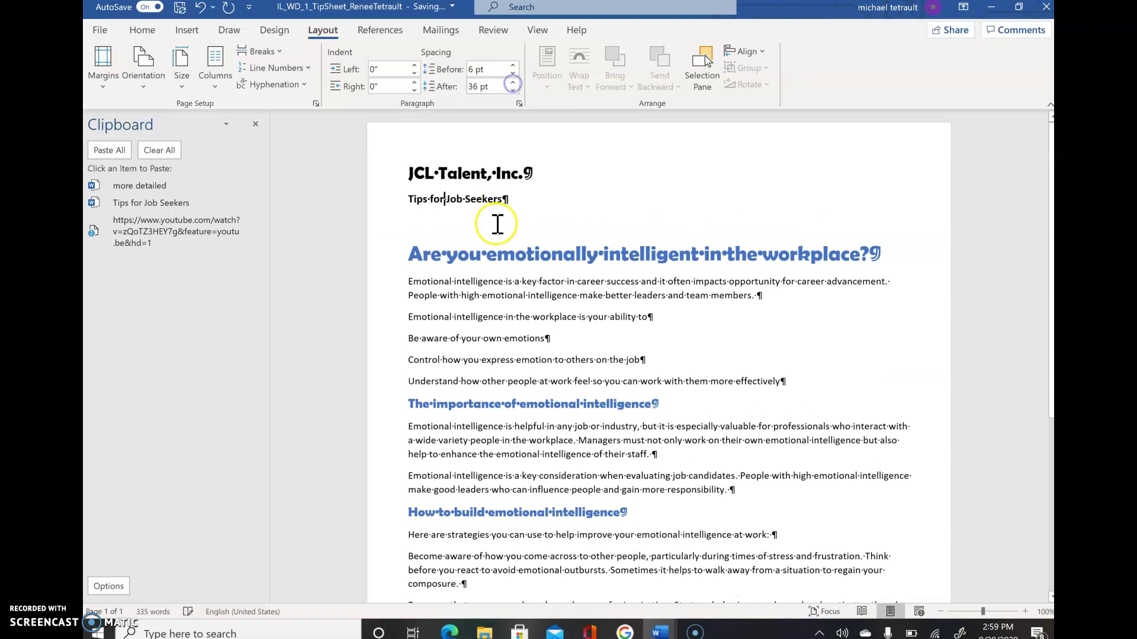
left_click(513, 90)
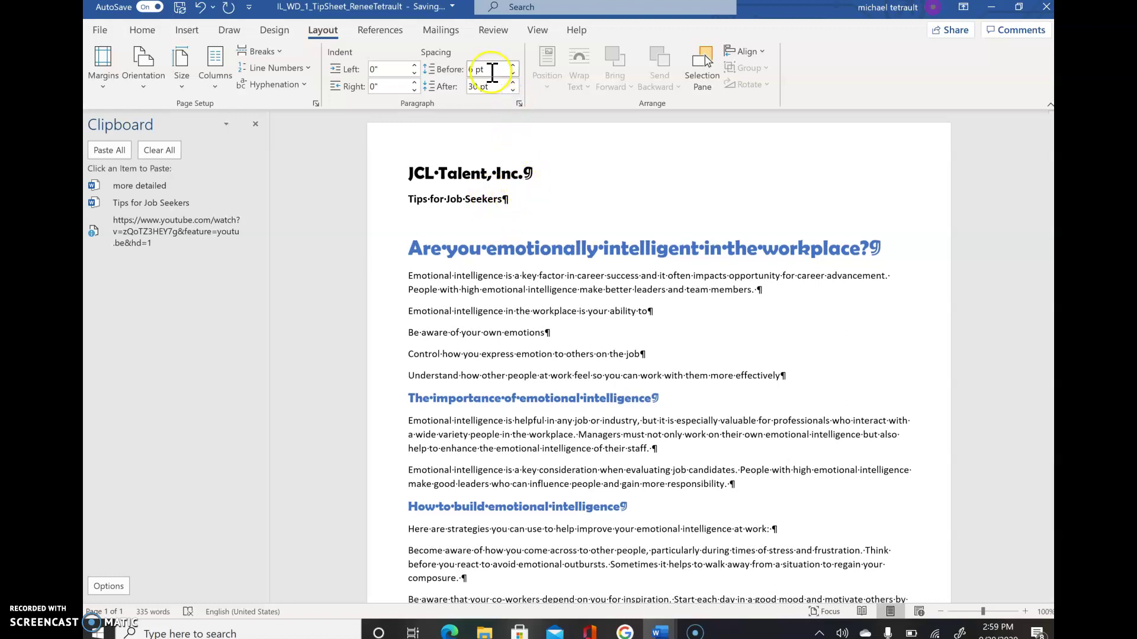